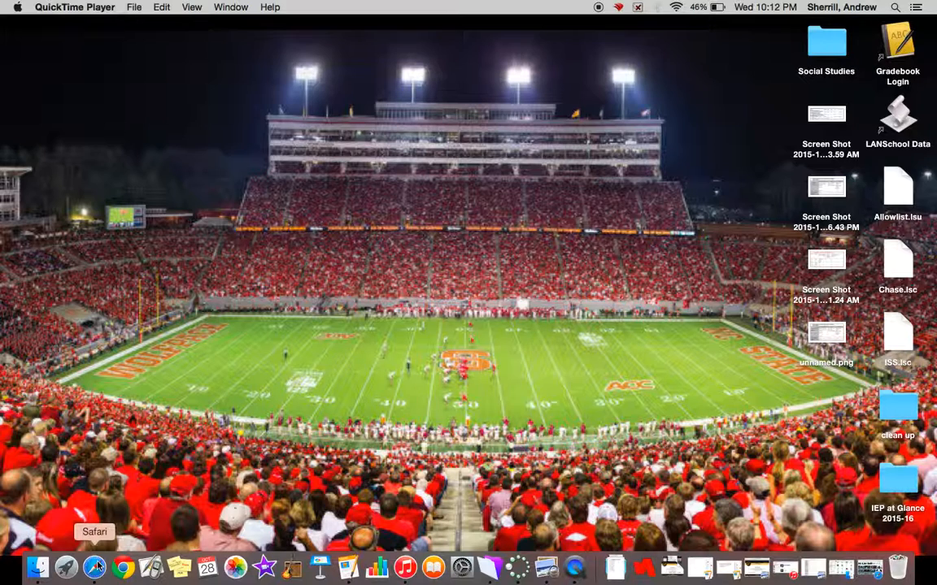
# - Switch to Safari and open the full-size Ethiopian flag image from the ethiopia image results
pyautogui.click(96, 566)
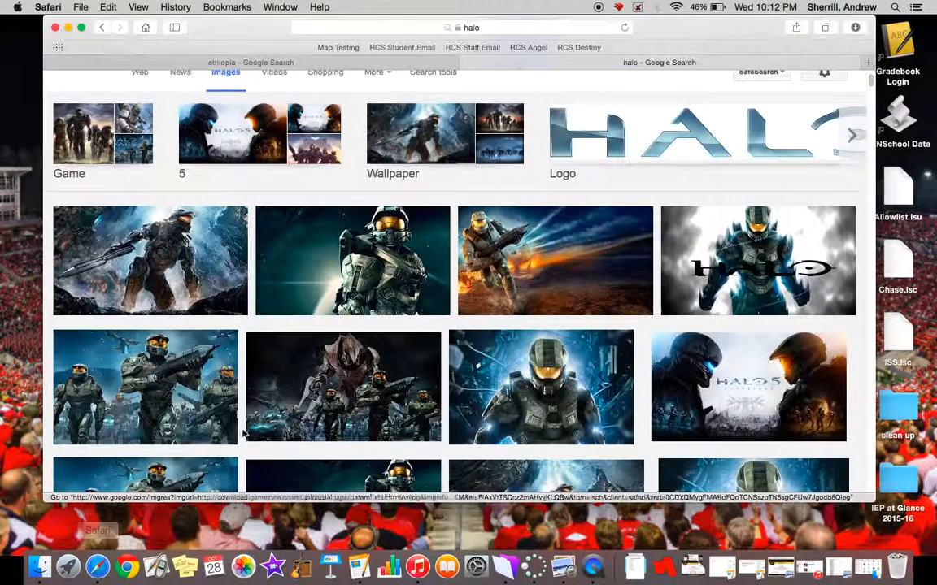
pyautogui.click(333, 62)
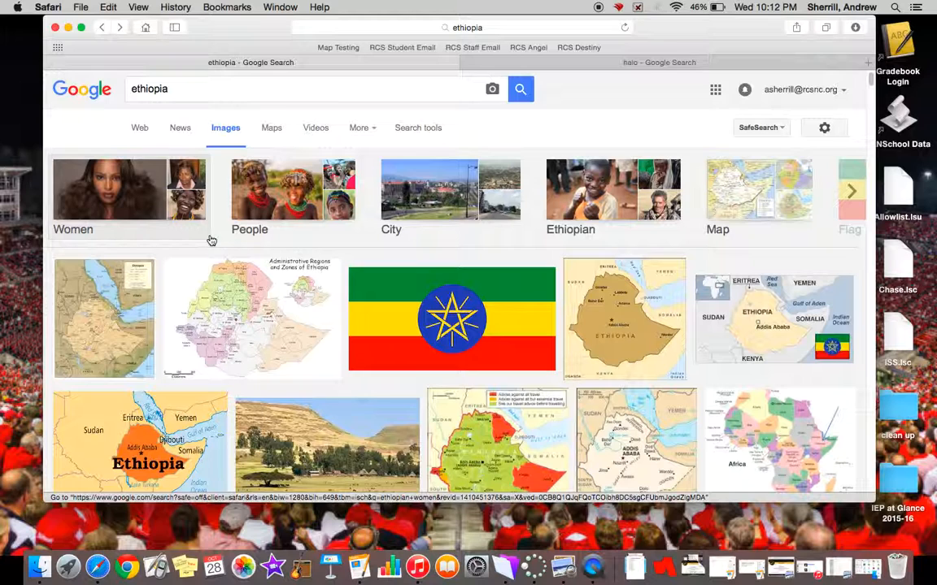
pyautogui.click(500, 317)
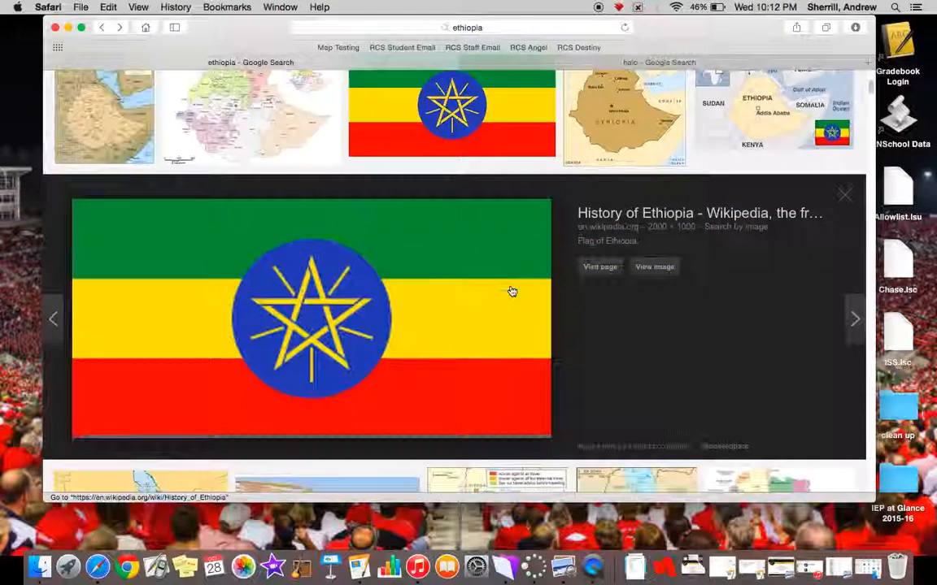
pyautogui.click(651, 270)
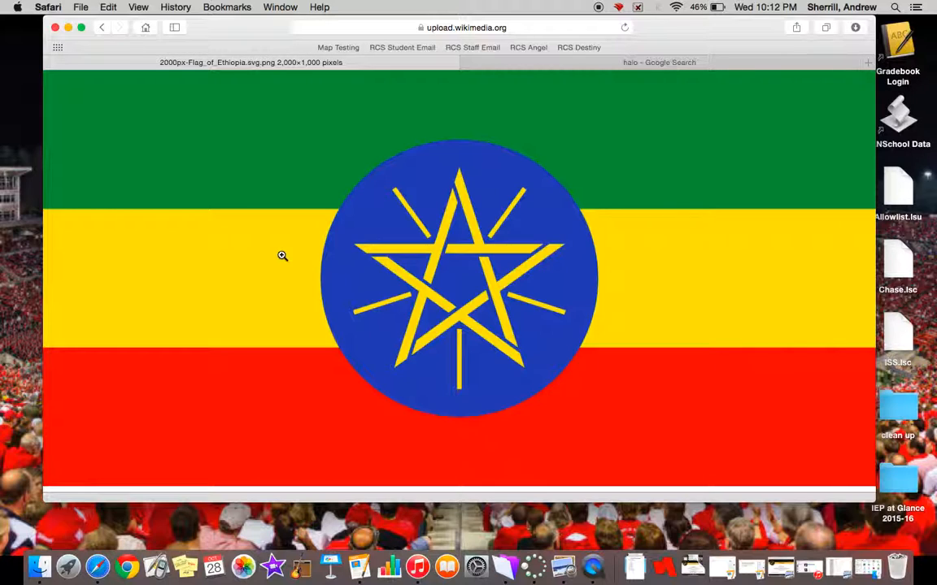
# - Add the Ethiopian flag image to Photos and check it in the Photos library
pyautogui.rightClick(283, 259)
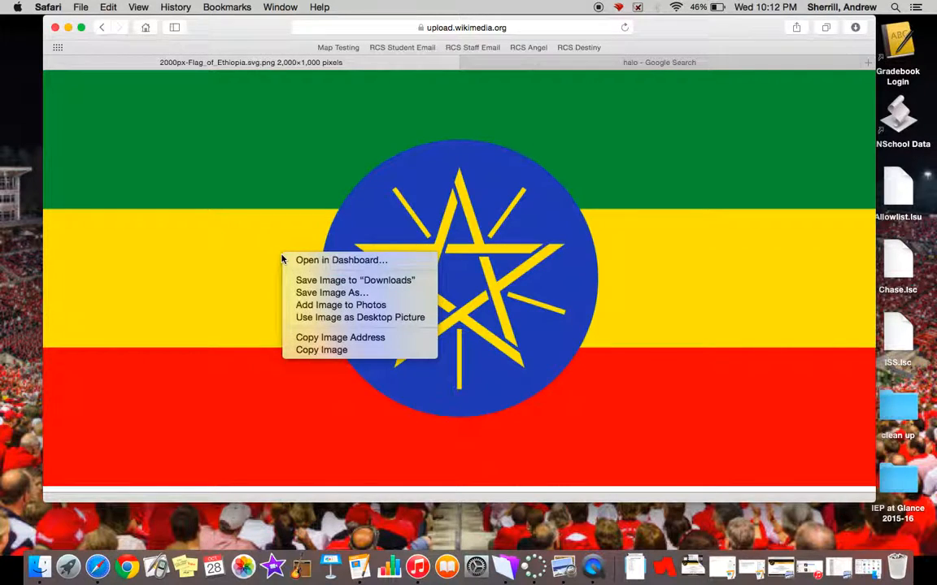
pyautogui.click(314, 311)
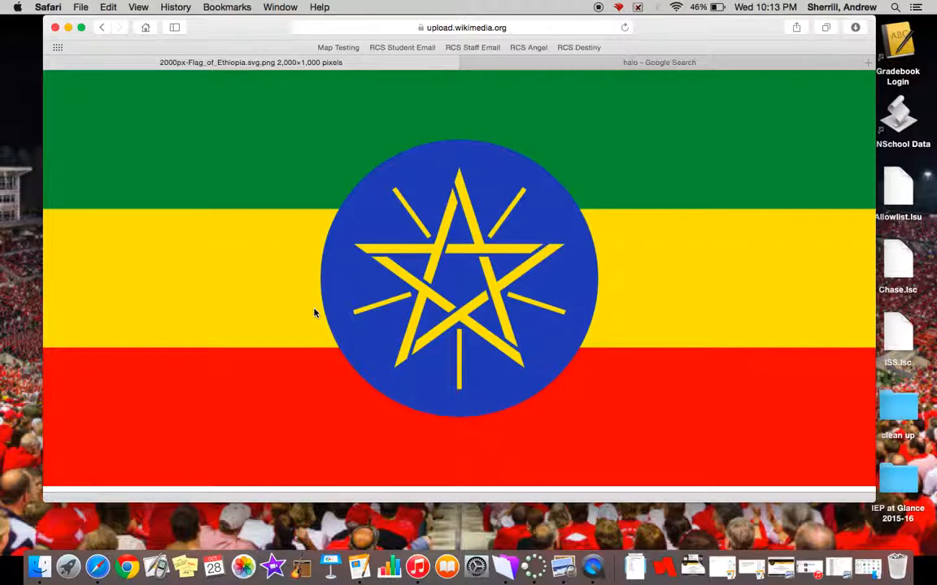
pyautogui.click(244, 569)
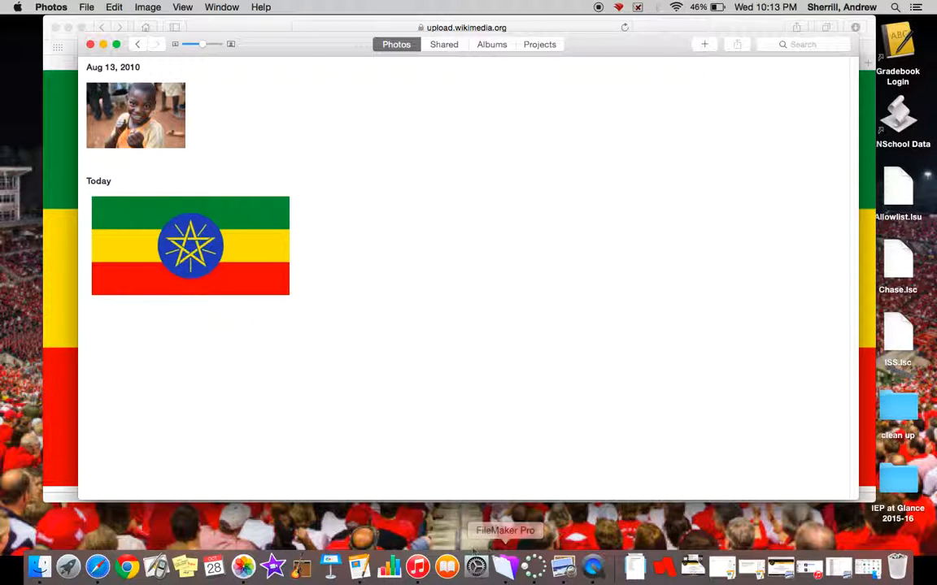
# - Switch to iMovie, start a new movie and look through the available themes
pyautogui.click(274, 570)
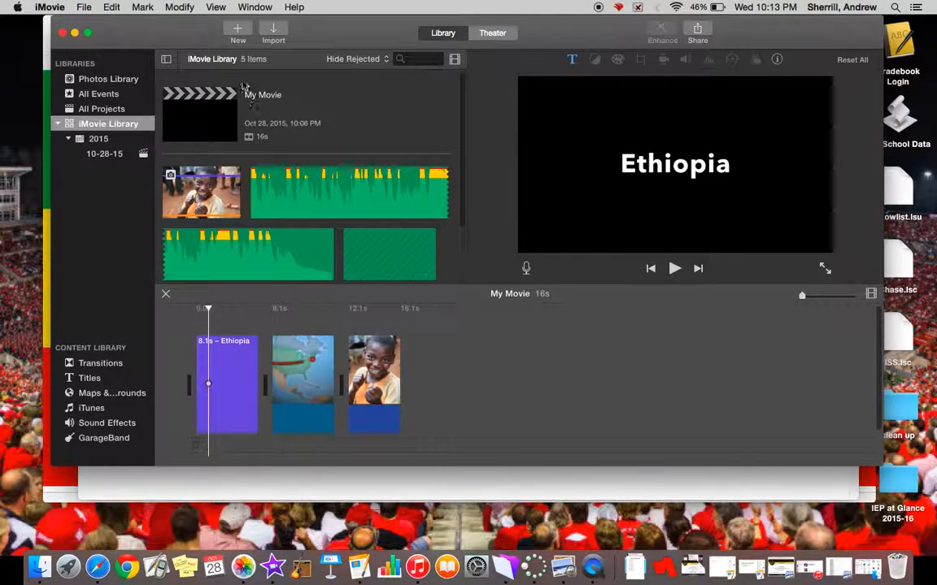
pyautogui.click(240, 34)
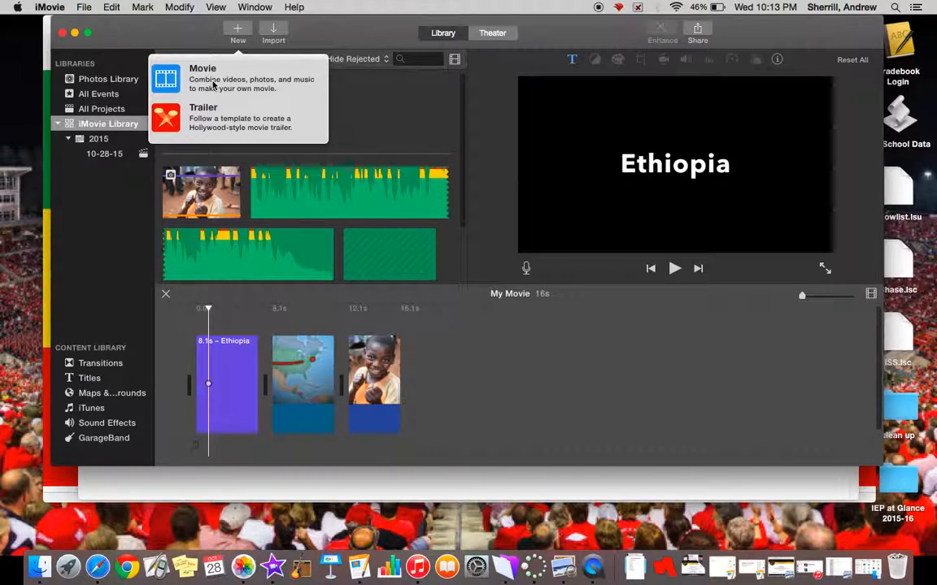
pyautogui.click(214, 85)
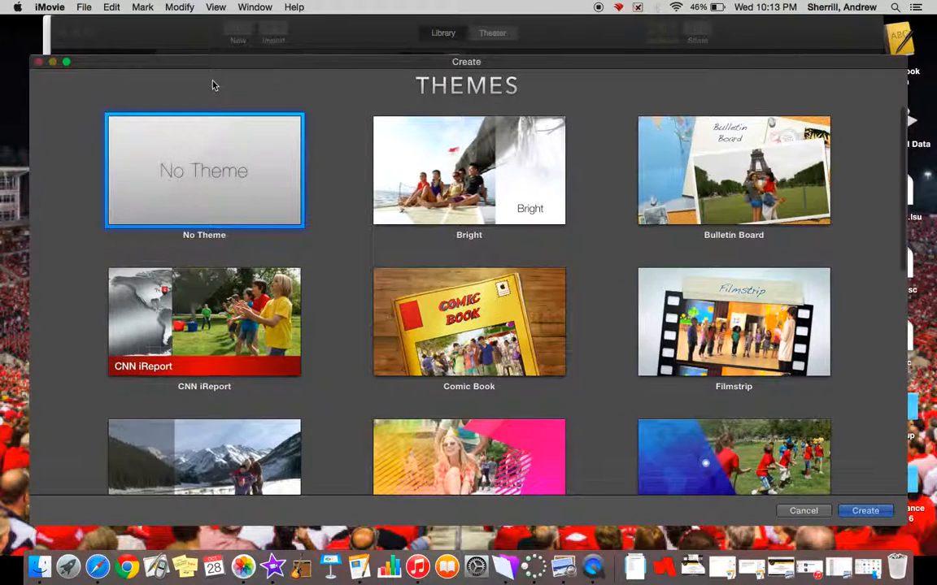
pyautogui.scroll(-5, 332, 244)
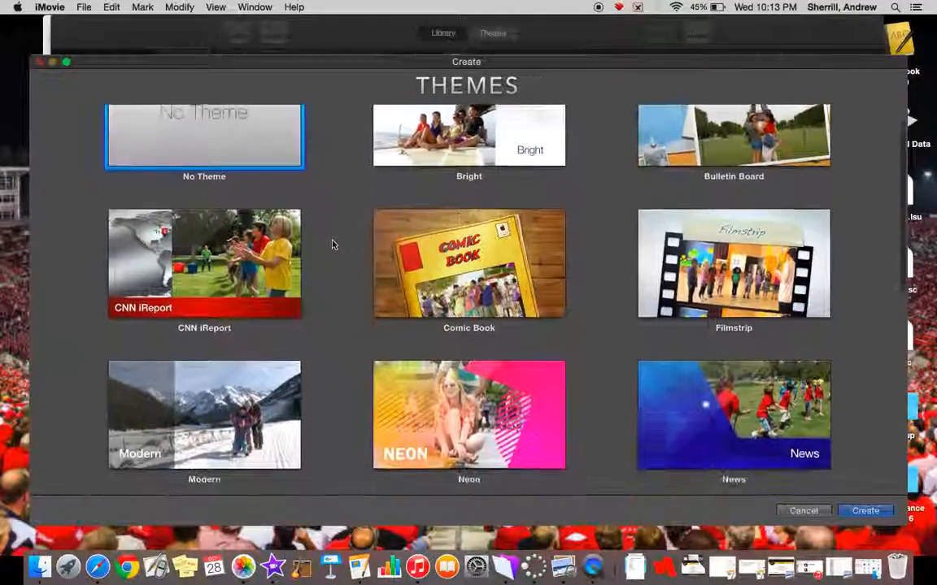
pyautogui.scroll(-6, 331, 244)
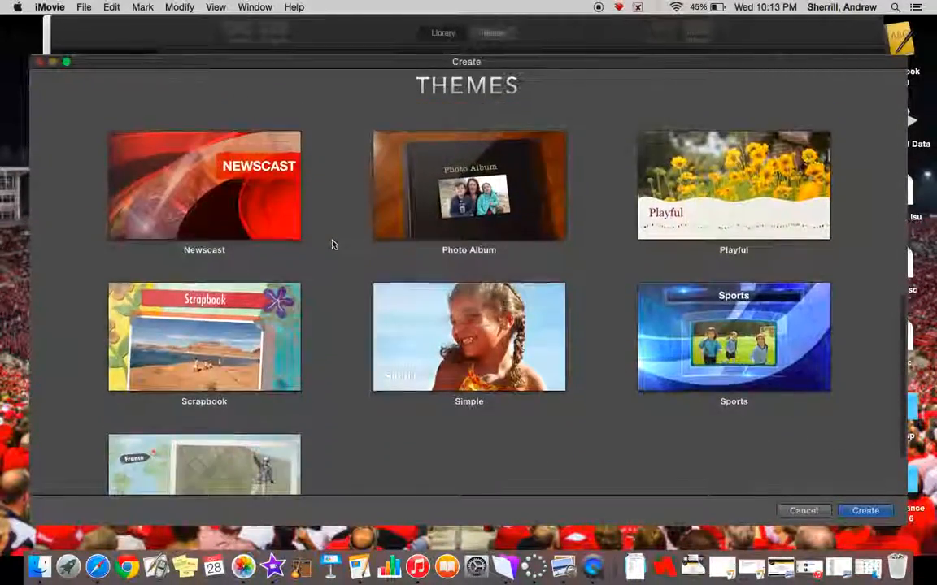
pyautogui.scroll(4, 332, 244)
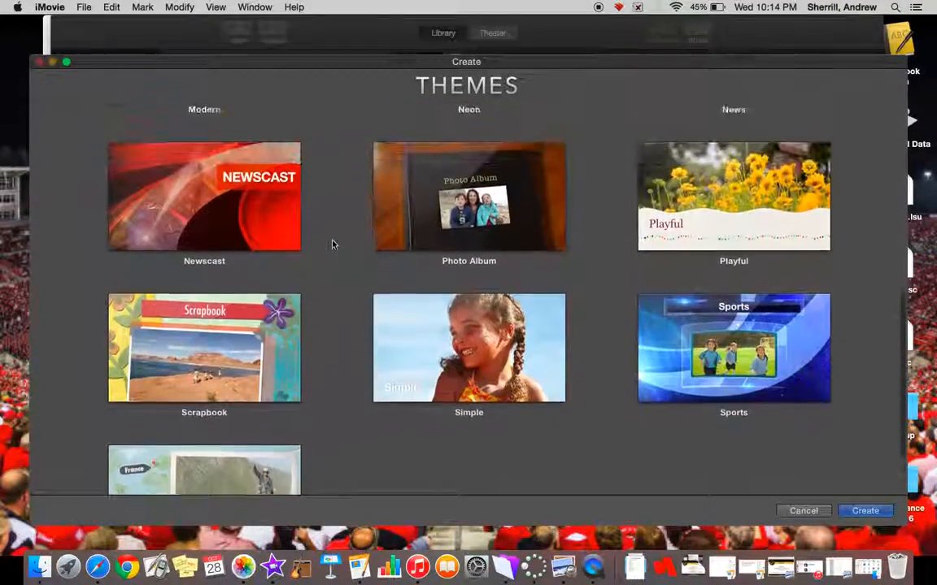
pyautogui.scroll(6, 332, 244)
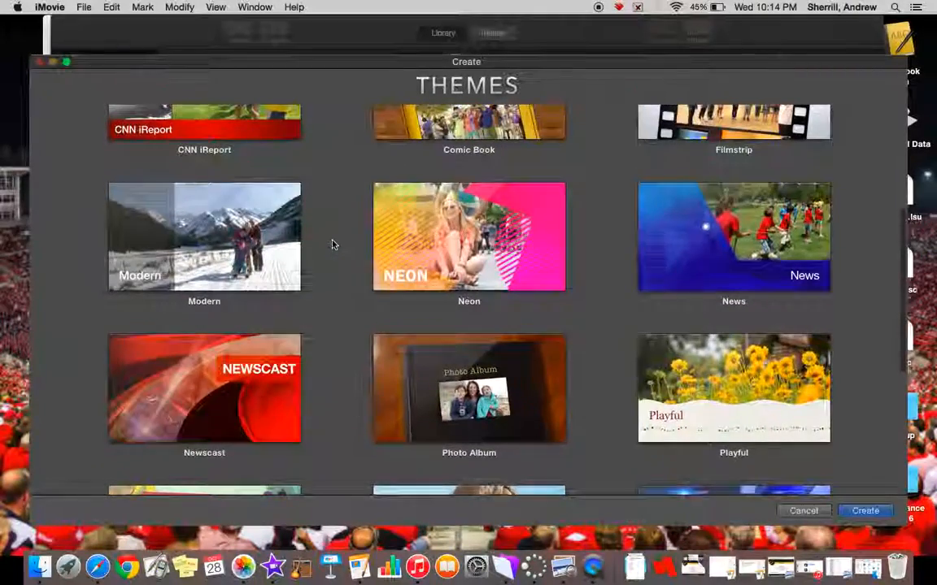
pyautogui.scroll(2, 332, 244)
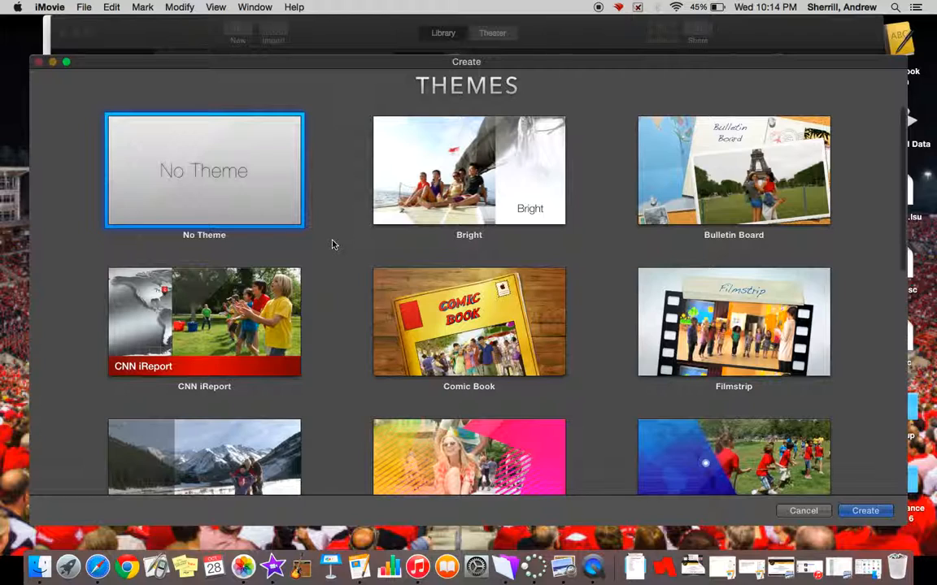
# - Create the movie with No Theme and name it "My Movie 2" in the 10-28-15 event
pyautogui.doubleClick(264, 210)
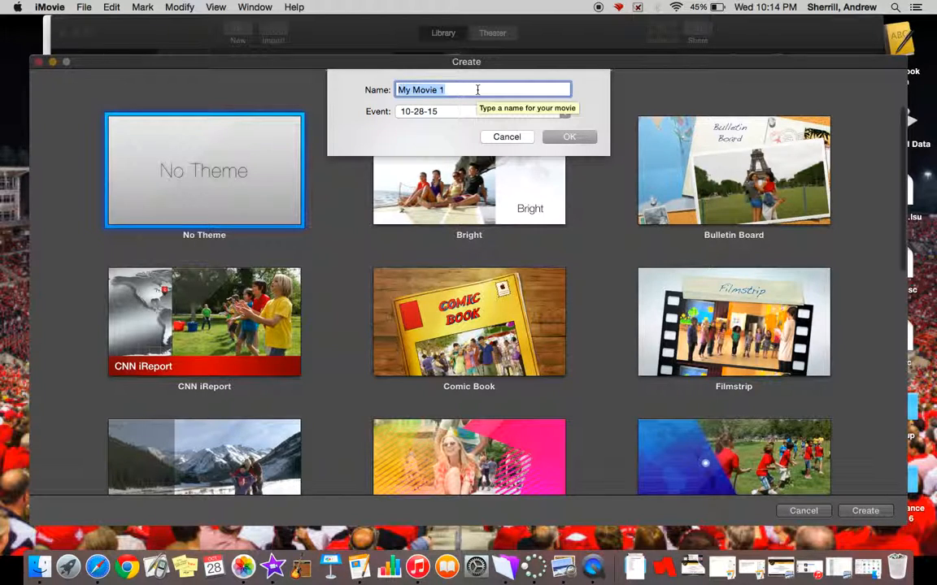
pyautogui.press('Right')
pyautogui.press('BackSpace')
pyautogui.write('2')
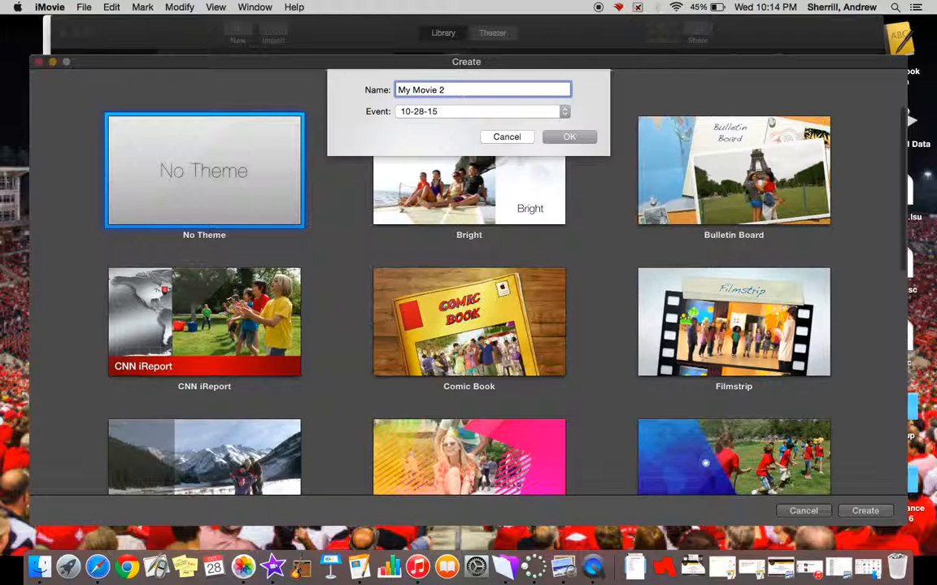
pyautogui.click(570, 137)
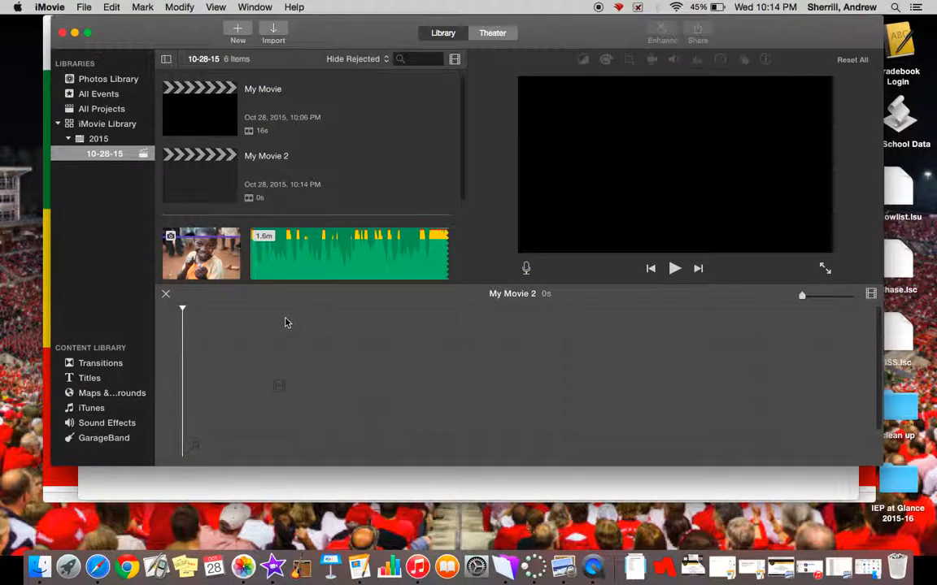
# - Look through the 10-28-15 event's projects and clips, and select the My Movie 2 project
pyautogui.scroll(-5, 289, 119)
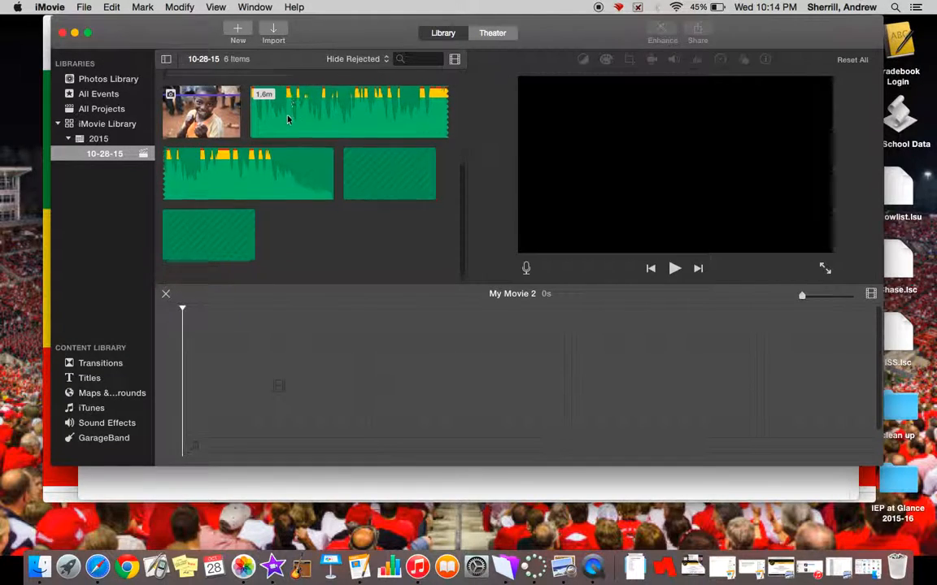
pyautogui.scroll(5, 288, 120)
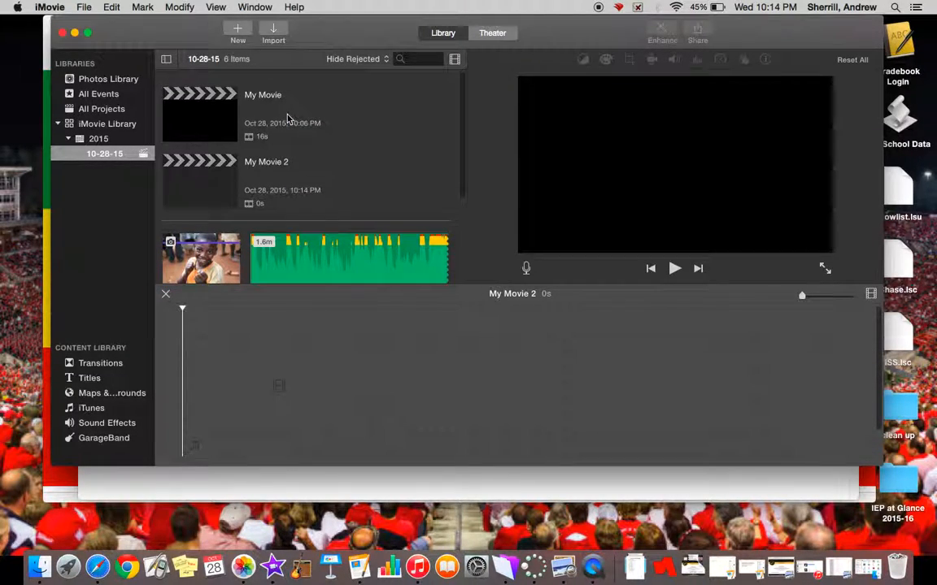
pyautogui.scroll(-5, 287, 120)
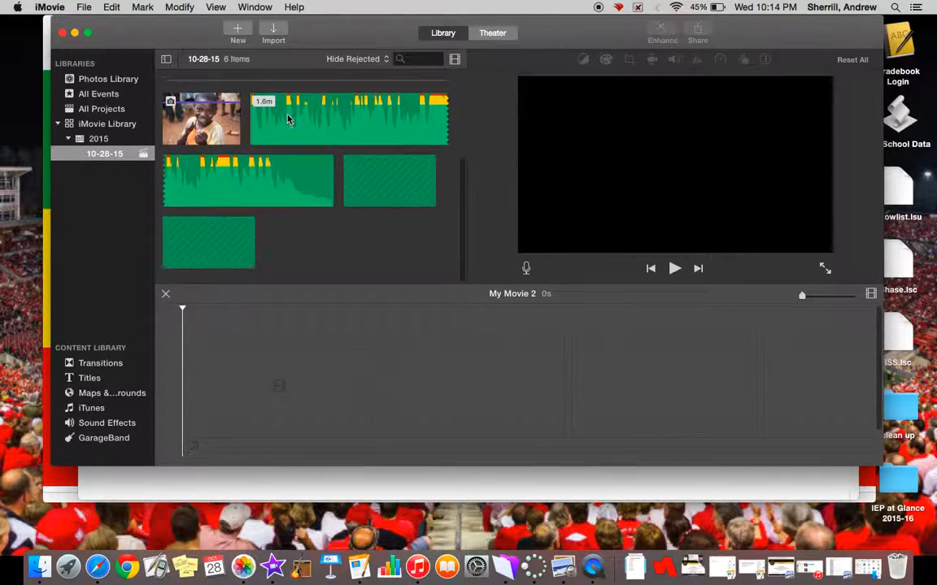
pyautogui.scroll(5, 287, 120)
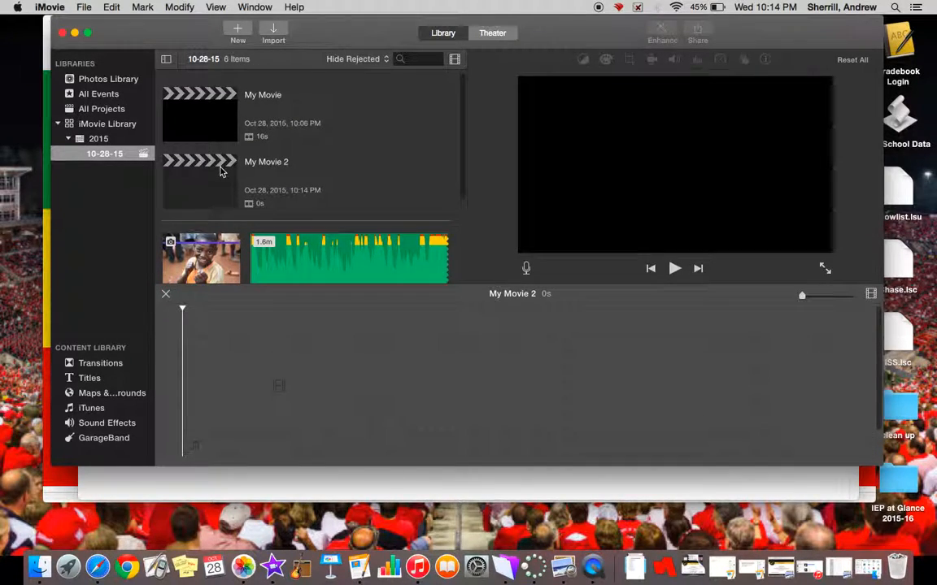
pyautogui.click(219, 171)
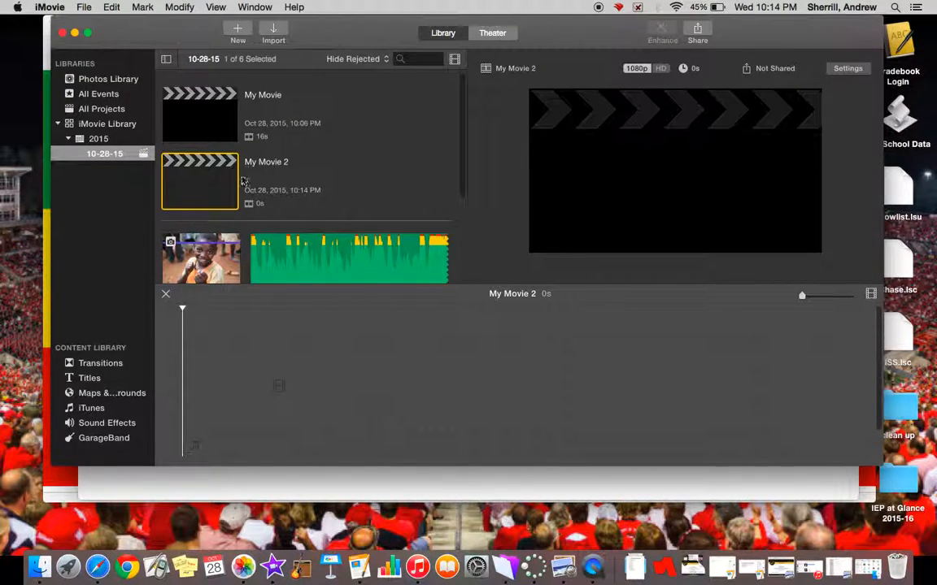
pyautogui.click(243, 359)
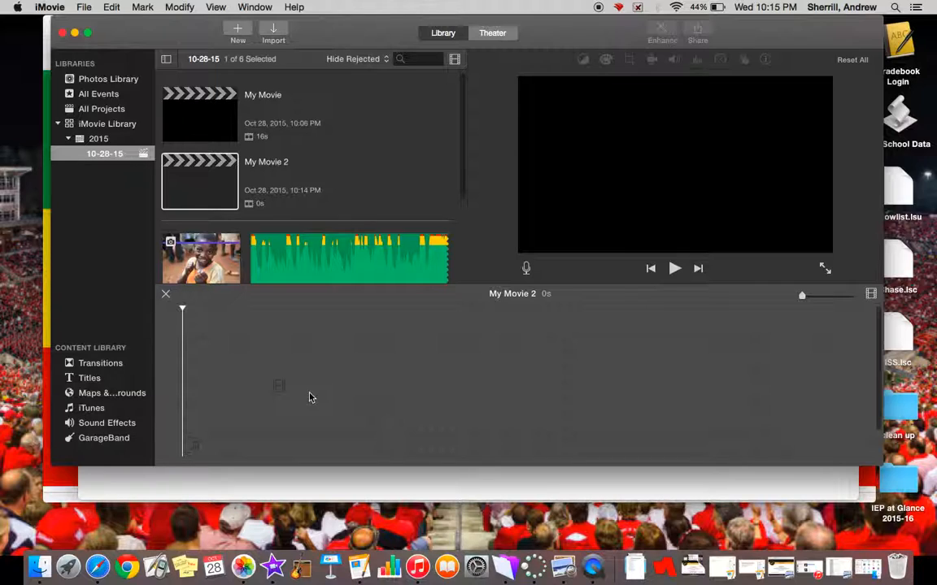
# - Browse the title styles and add the Reveal title at the start of the My Movie 2 timeline
pyautogui.click(96, 382)
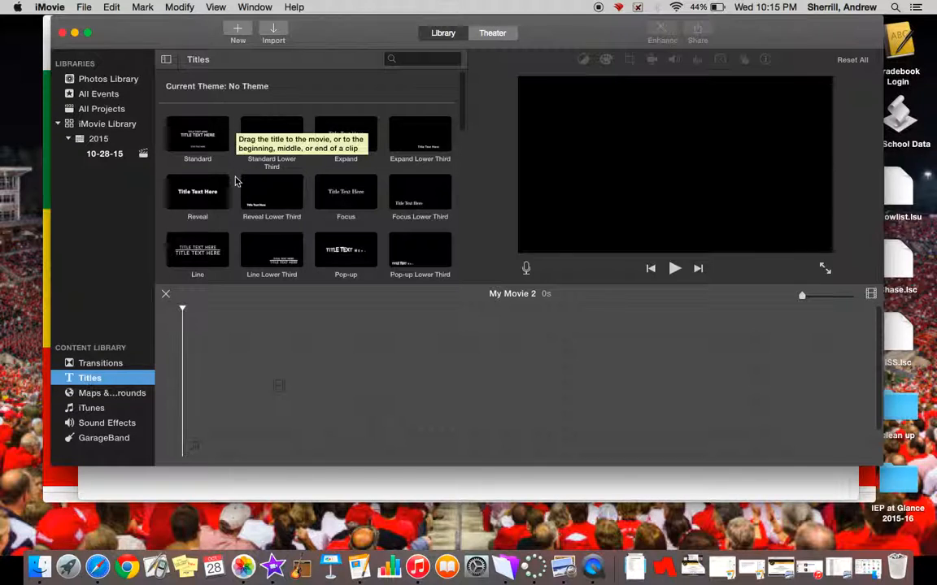
pyautogui.scroll(-1, 235, 186)
pyautogui.scroll(-6, 236, 186)
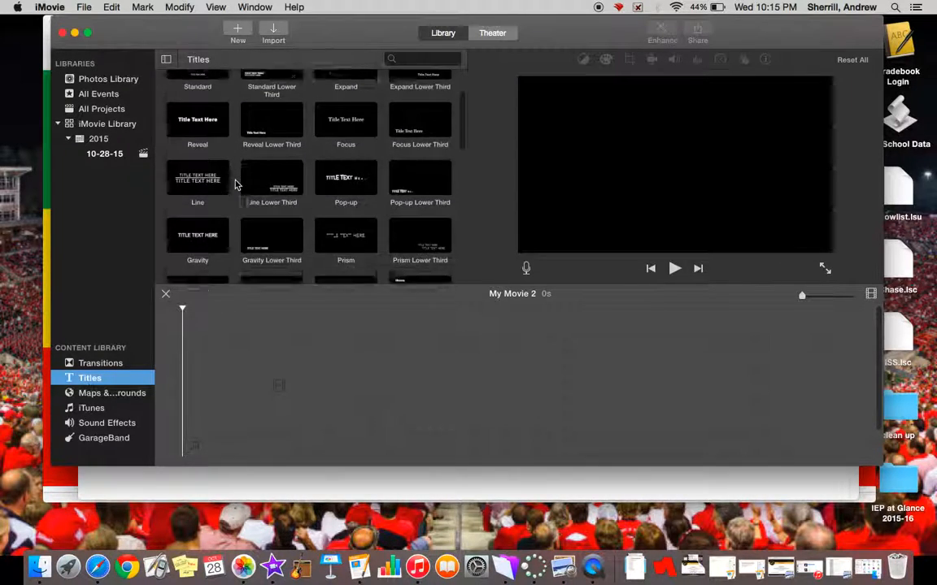
pyautogui.scroll(-6, 235, 185)
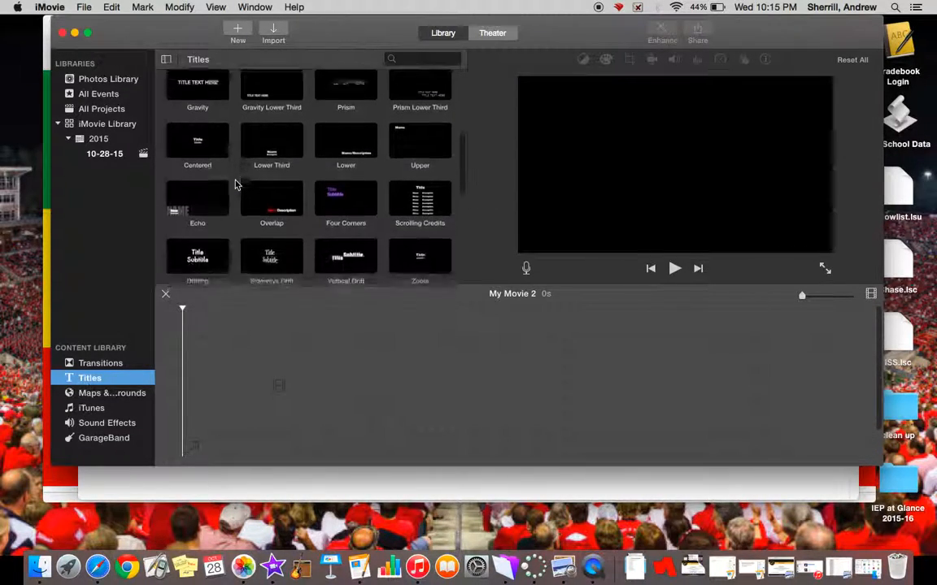
pyautogui.scroll(3, 236, 185)
pyautogui.scroll(3, 236, 185)
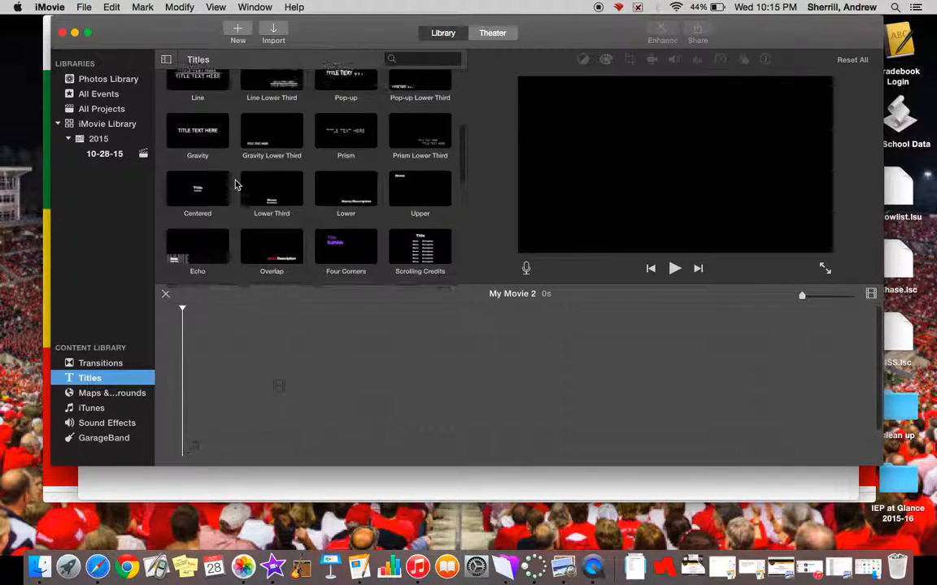
pyautogui.scroll(9, 236, 186)
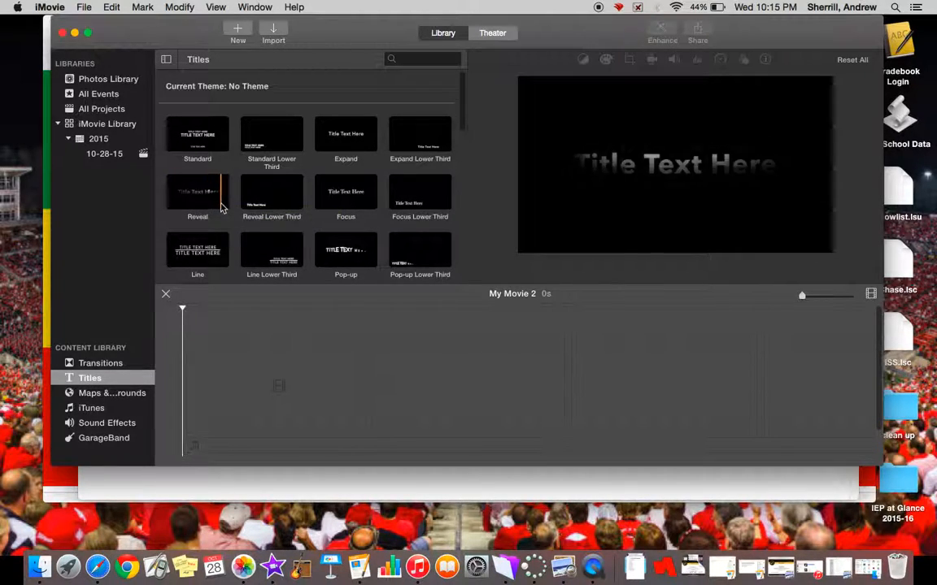
pyautogui.click(224, 205)
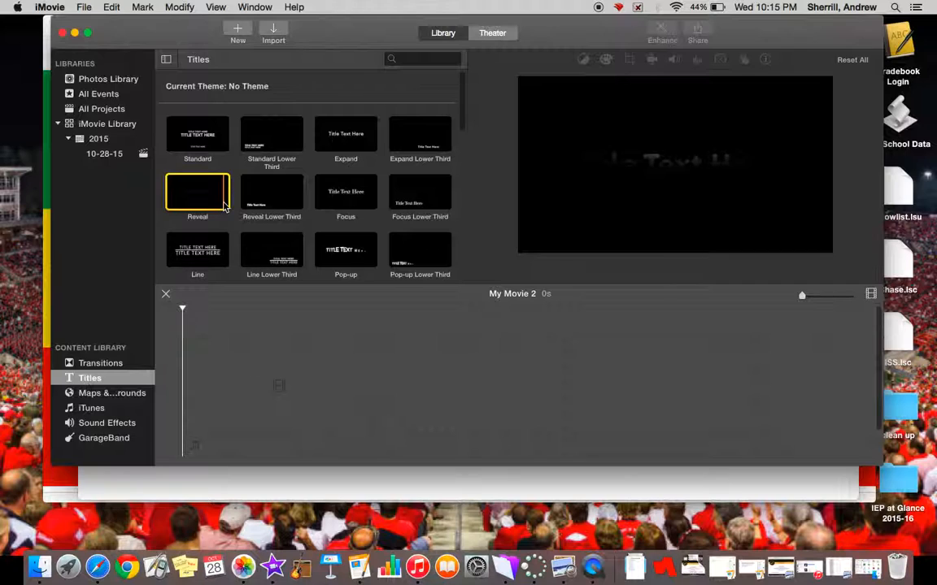
pyautogui.moveTo(220, 207); pyautogui.dragTo(203, 388)
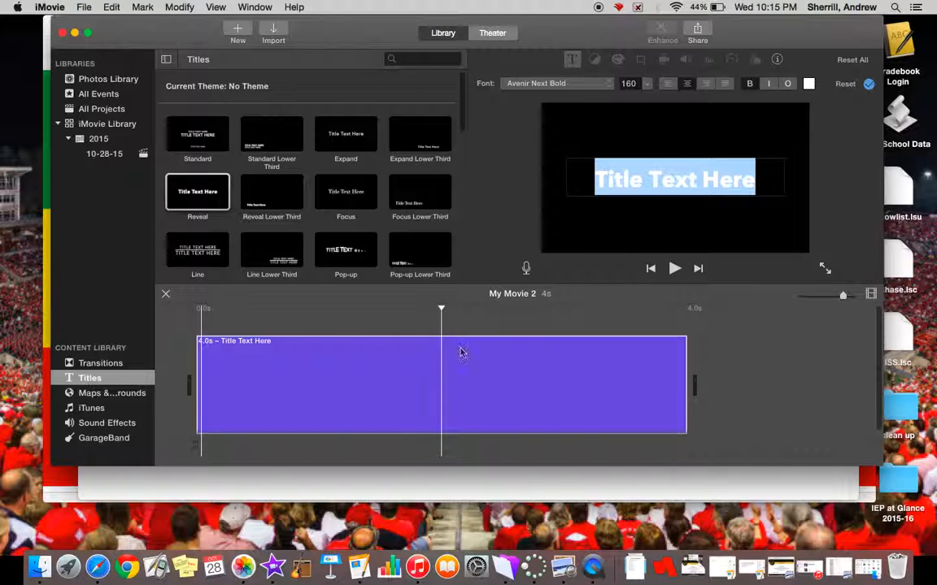
# - Reduce the clip size of the timeline thumbnails
pyautogui.click(871, 295)
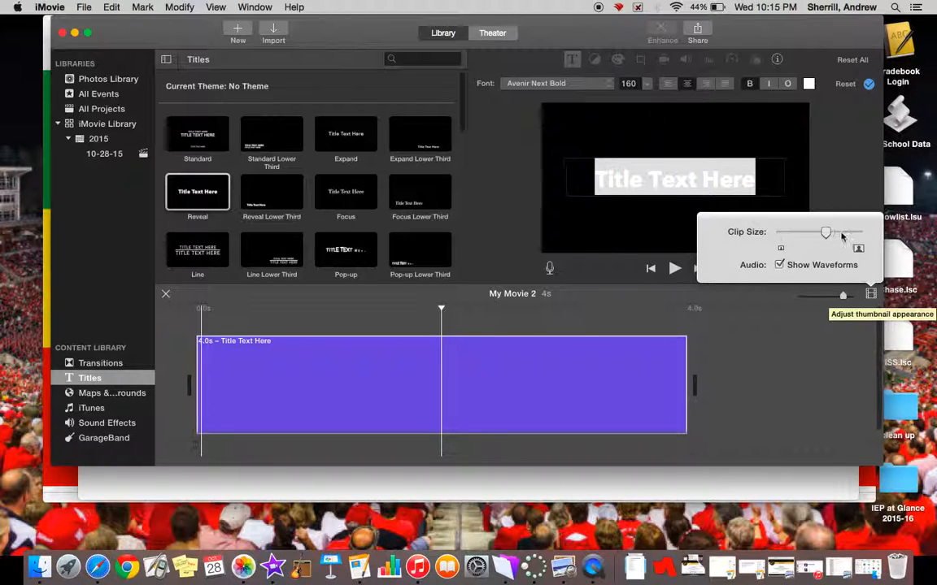
pyautogui.moveTo(826, 233); pyautogui.dragTo(796, 240)
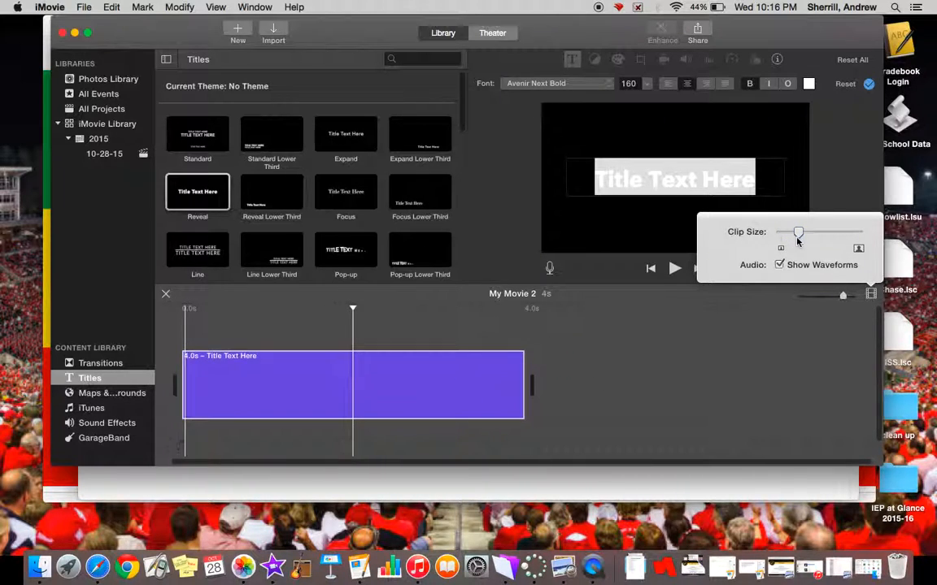
pyautogui.click(293, 389)
# - Replace the placeholder text of the Reveal title with "Ethiopia"
pyautogui.click(293, 389)
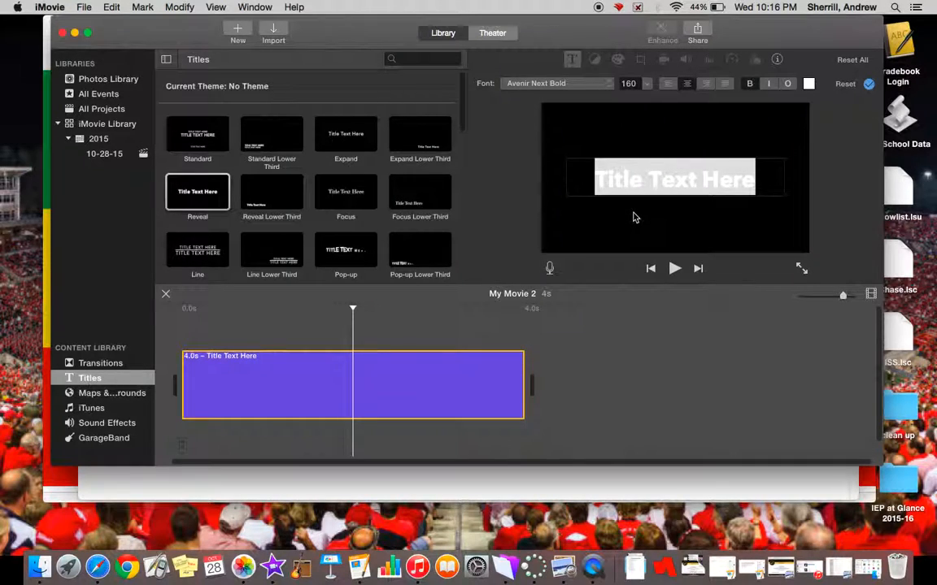
pyautogui.doubleClick(663, 180)
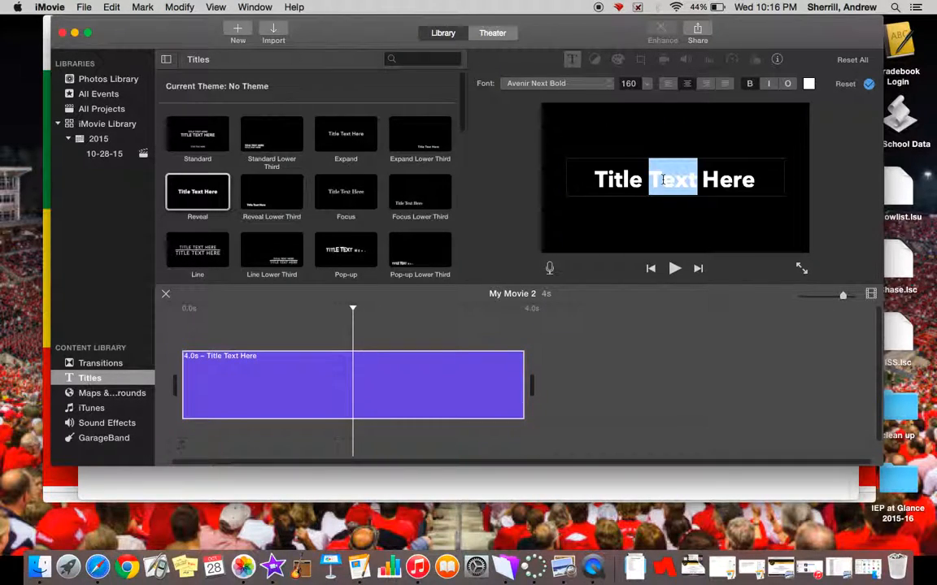
pyautogui.click(756, 181)
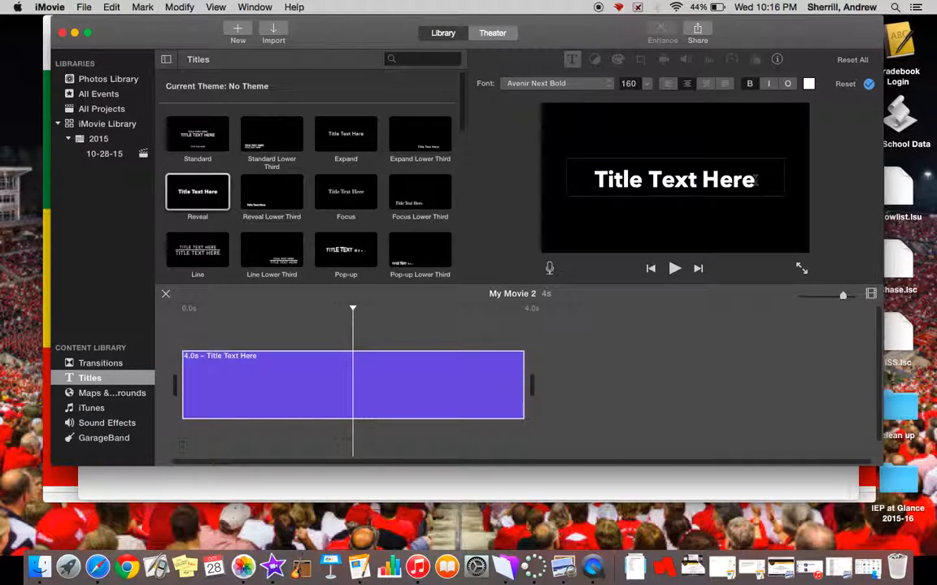
pyautogui.press('BackSpace')
pyautogui.press('BackSpace')
pyautogui.press('BackSpace')
pyautogui.press('BackSpace')
pyautogui.press('BackSpace')
pyautogui.press('BackSpace')
pyautogui.press('BackSpace')
pyautogui.press('BackSpace')
pyautogui.press('BackSpace')
pyautogui.press('BackSpace')
pyautogui.press('BackSpace')
pyautogui.press('BackSpace')
pyautogui.press('BackSpace')
pyautogui.press('BackSpace')
pyautogui.press('BackSpace')
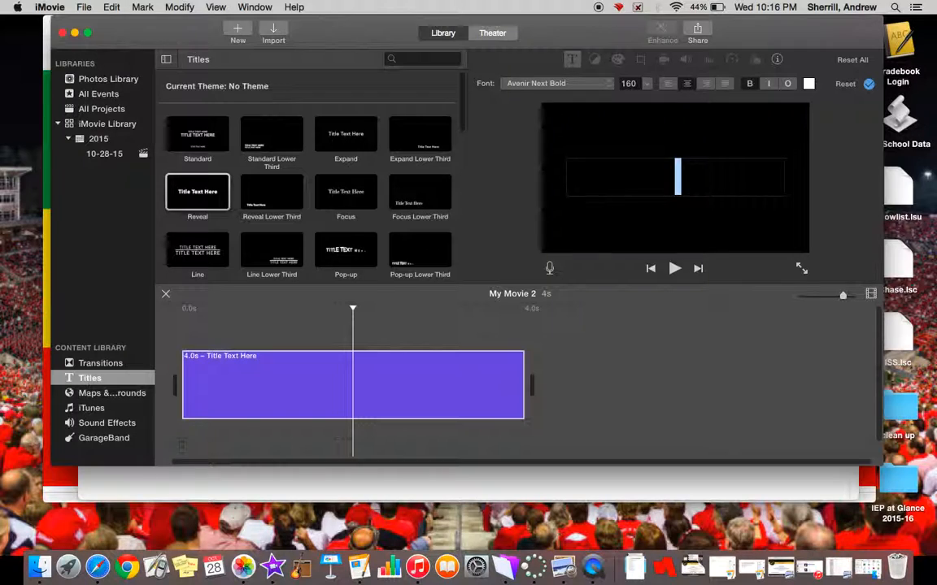
pyautogui.write('Ethiopia')
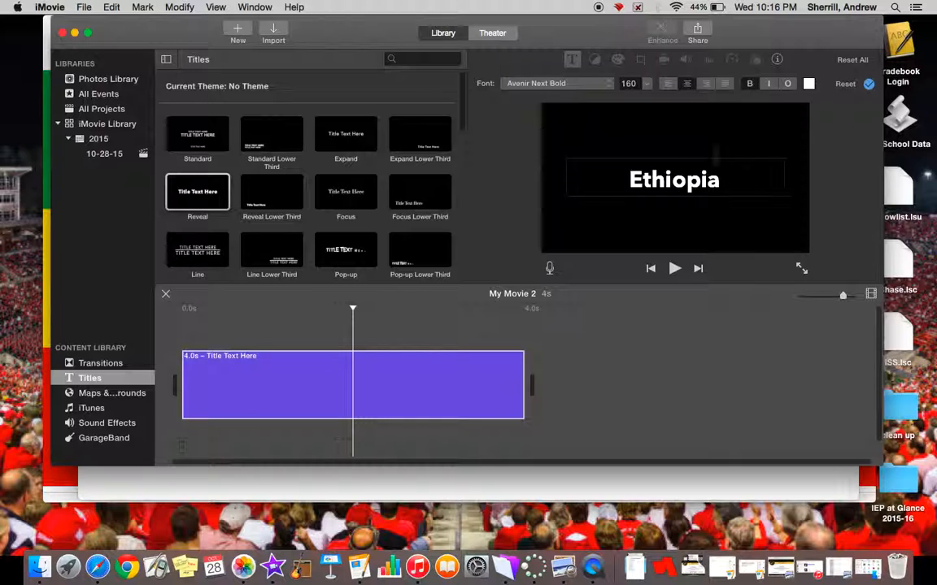
# - Set the font size of the whole Ethiopia title to 102
pyautogui.click(659, 175)
pyautogui.doubleClick(658, 174)
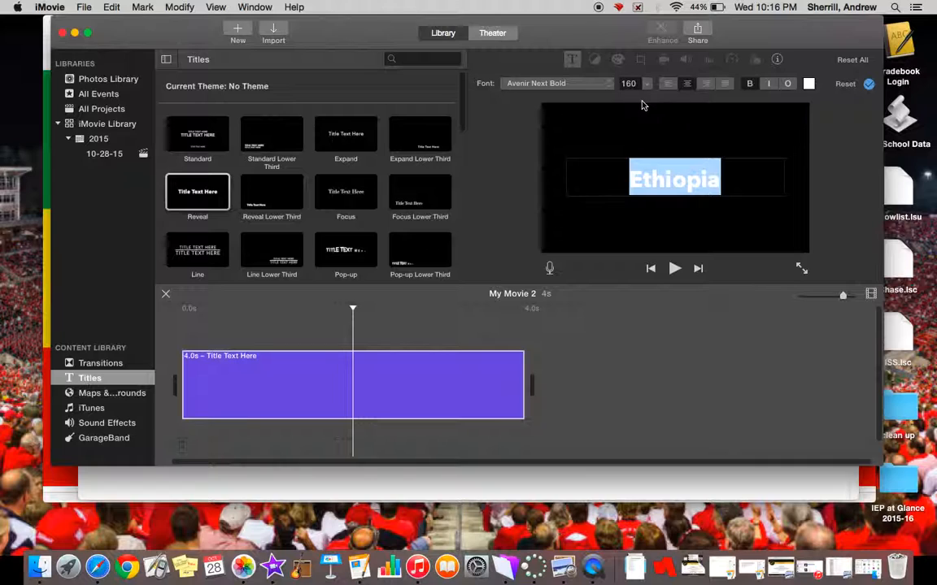
pyautogui.click(646, 85)
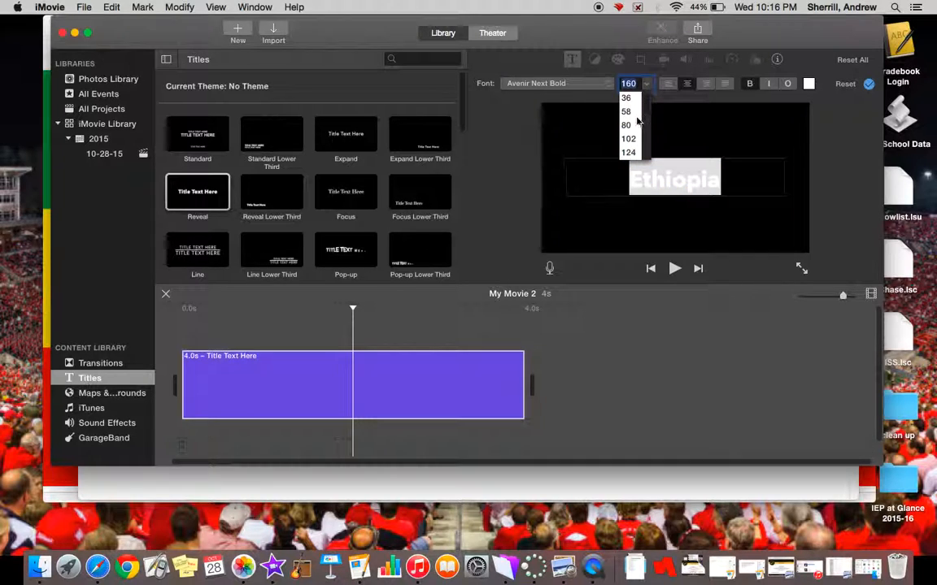
pyautogui.click(629, 139)
pyautogui.click(646, 89)
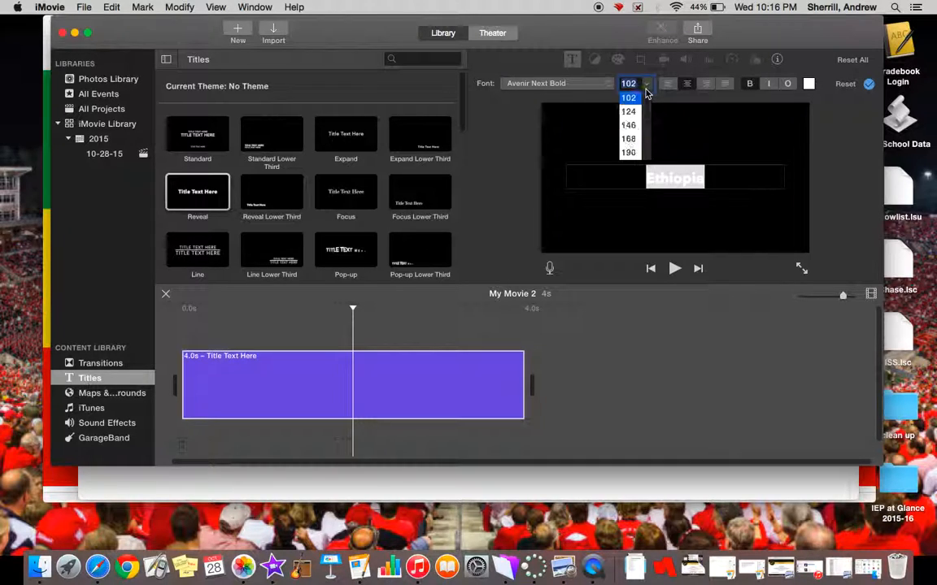
pyautogui.click(608, 96)
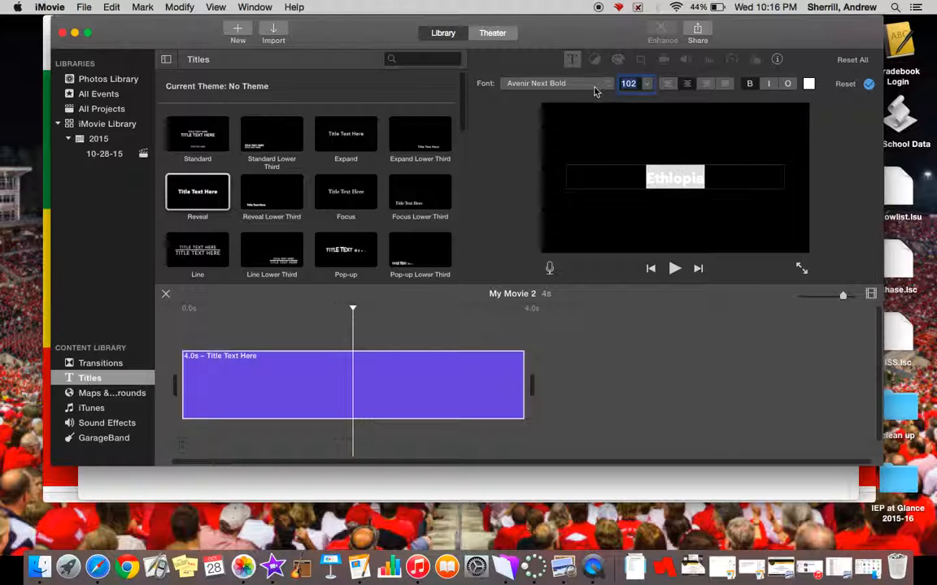
# - Try left and right alignment on the Ethiopia title, return it to centred, and switch bold off and on again
pyautogui.click(594, 91)
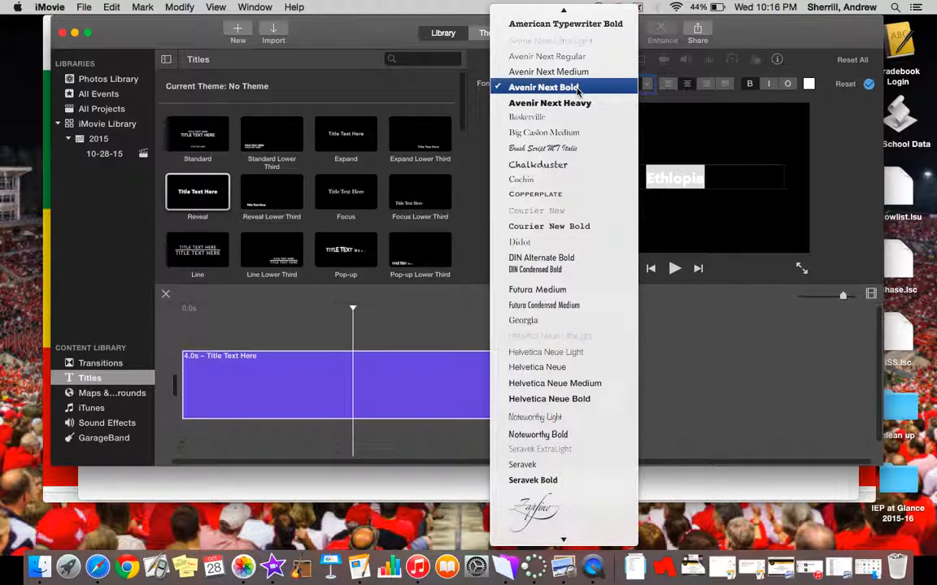
pyautogui.click(520, 86)
pyautogui.click(666, 86)
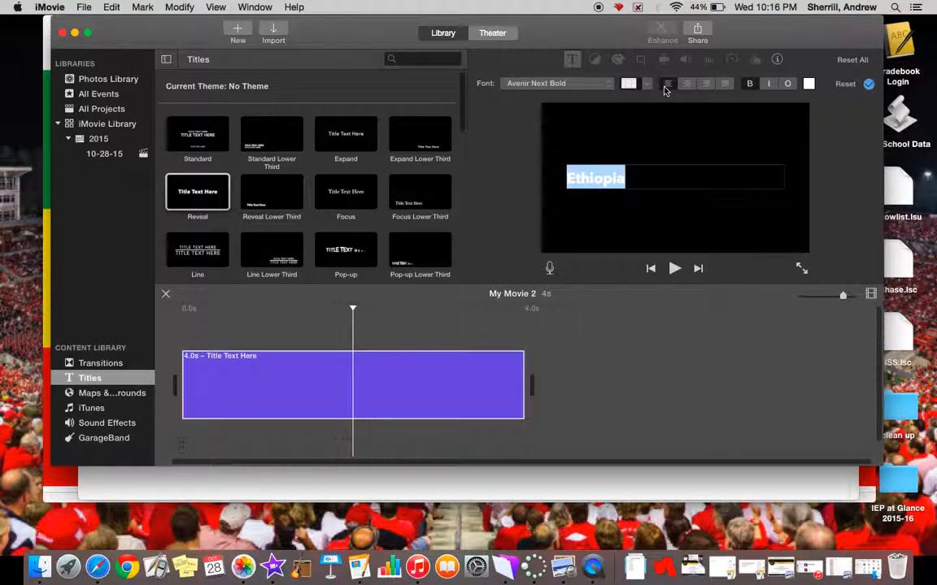
pyautogui.click(705, 85)
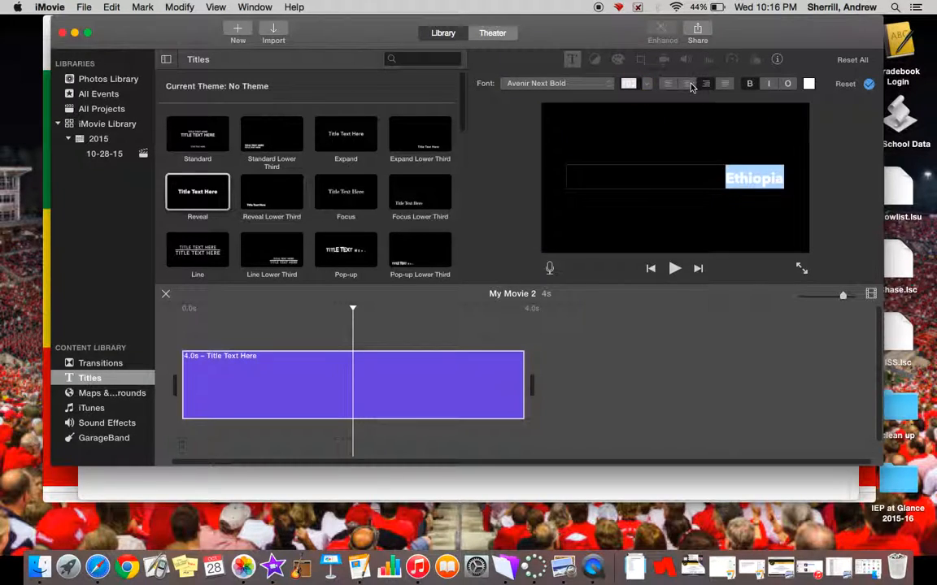
pyautogui.click(687, 84)
pyautogui.click(749, 87)
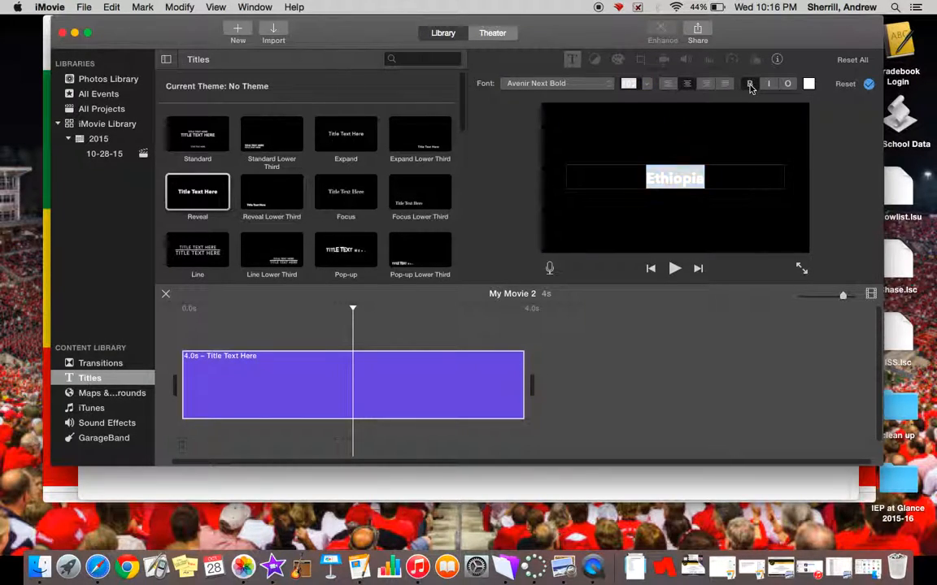
pyautogui.click(749, 87)
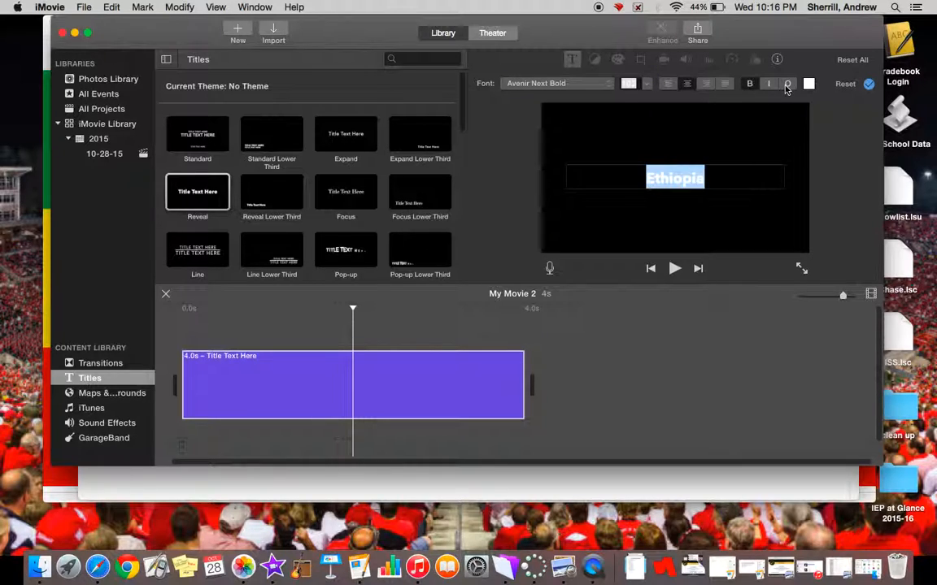
# - Apply the outline style to the Ethiopia title and finish editing its text
pyautogui.click(787, 85)
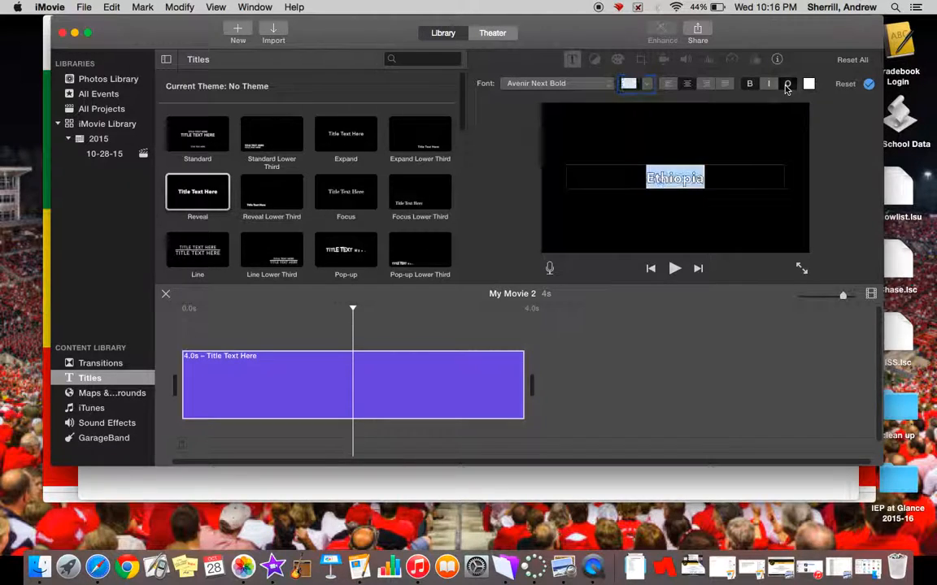
pyautogui.click(693, 202)
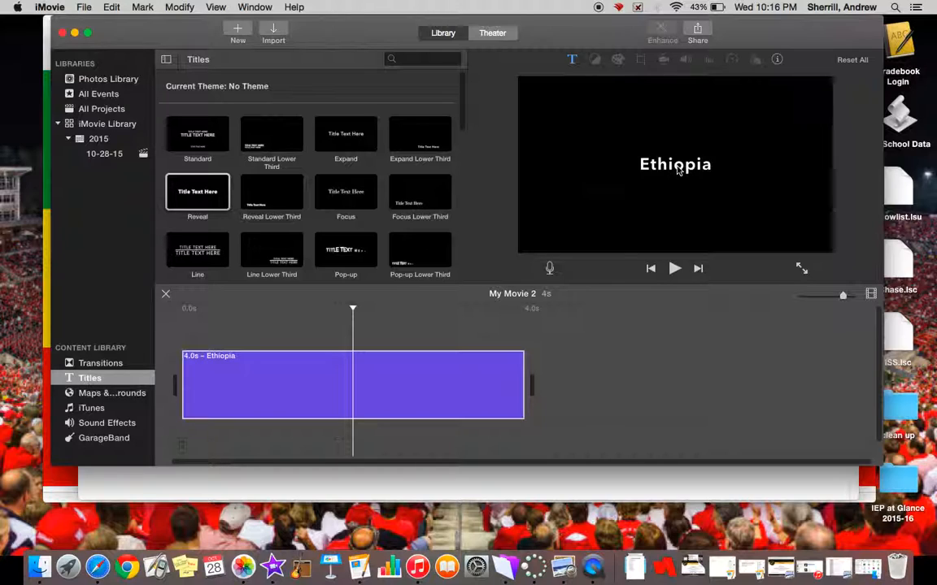
# - Reopen the title for editing and add a long run of filler letters beginning "KJKKKLJLKJ" after Ethiopia
pyautogui.doubleClick(677, 170)
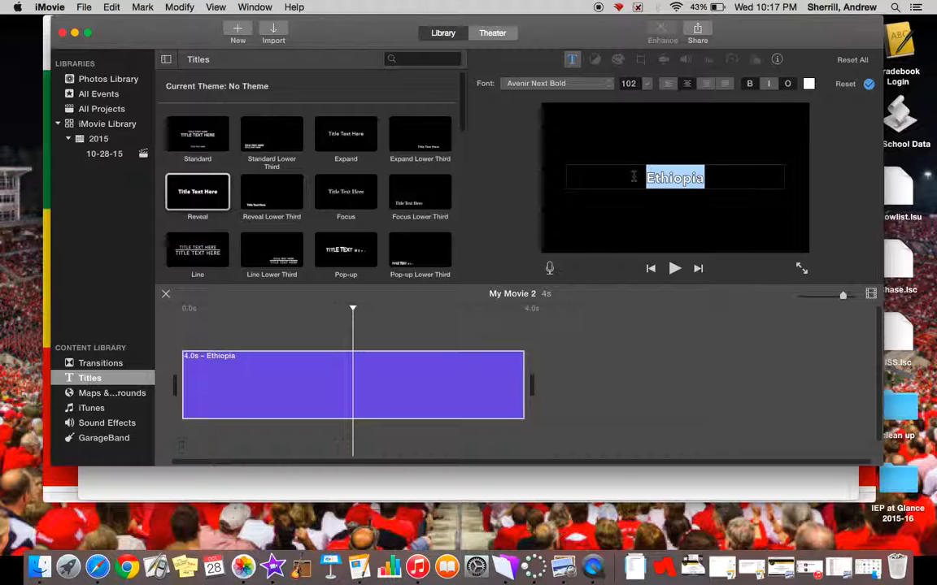
pyautogui.click(708, 176)
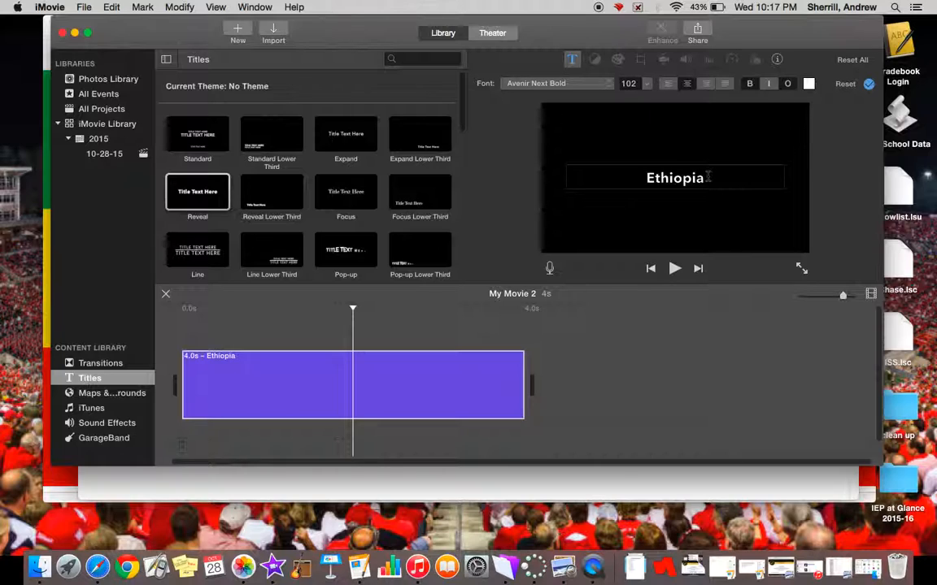
pyautogui.doubleClick(708, 176)
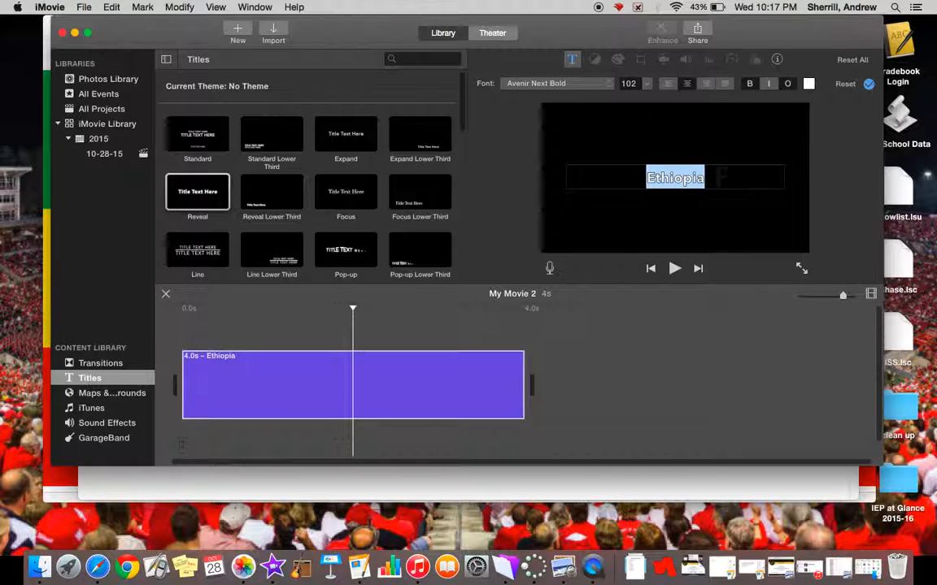
pyautogui.click(715, 178)
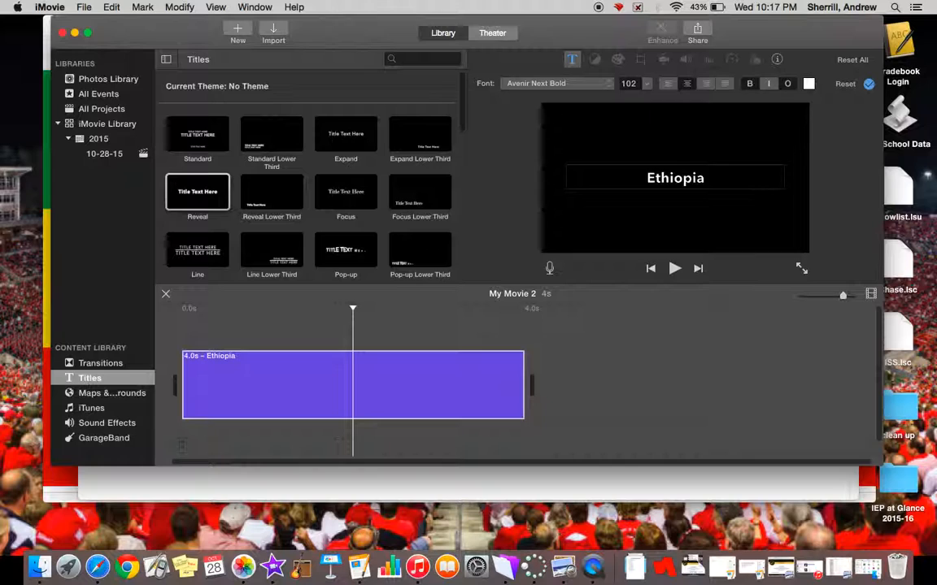
pyautogui.write('KJKKKLJLKJLKJ')
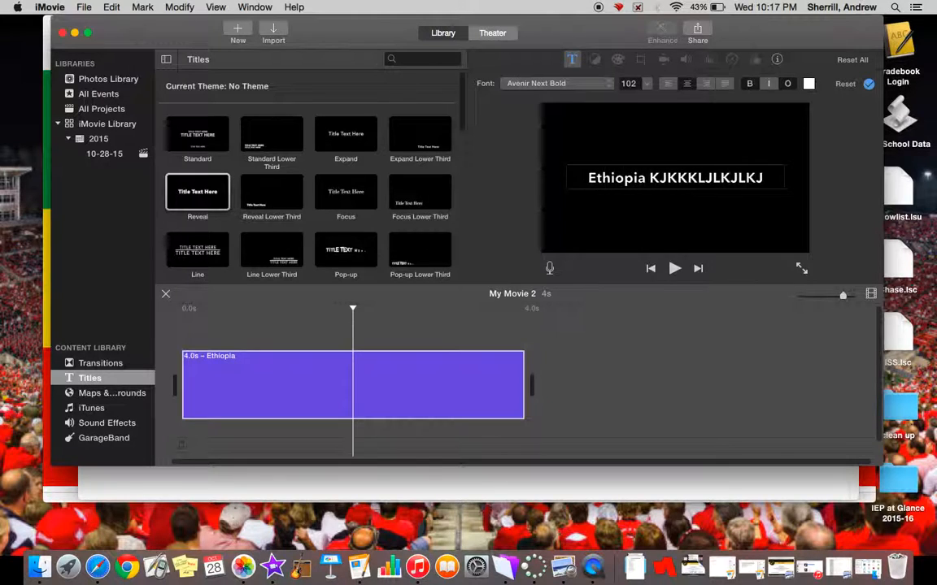
pyautogui.write('LKJKLJLKJKLJLKJLKJK')
pyautogui.write('JLJKLJLK')
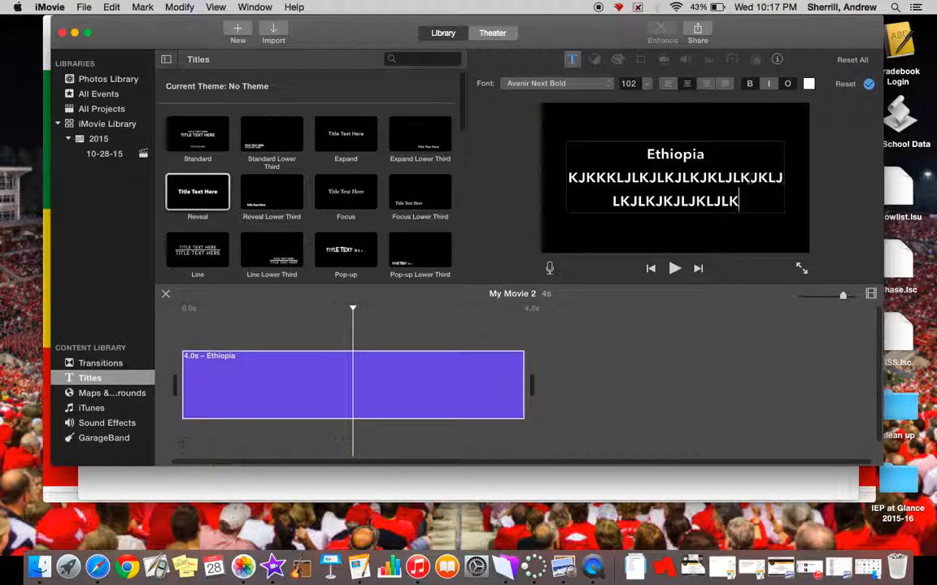
# - Try font size 146 on the entire title text, then set it back to 102
pyautogui.moveTo(751, 196); pyautogui.dragTo(642, 91)
pyautogui.click(643, 87)
pyautogui.click(633, 124)
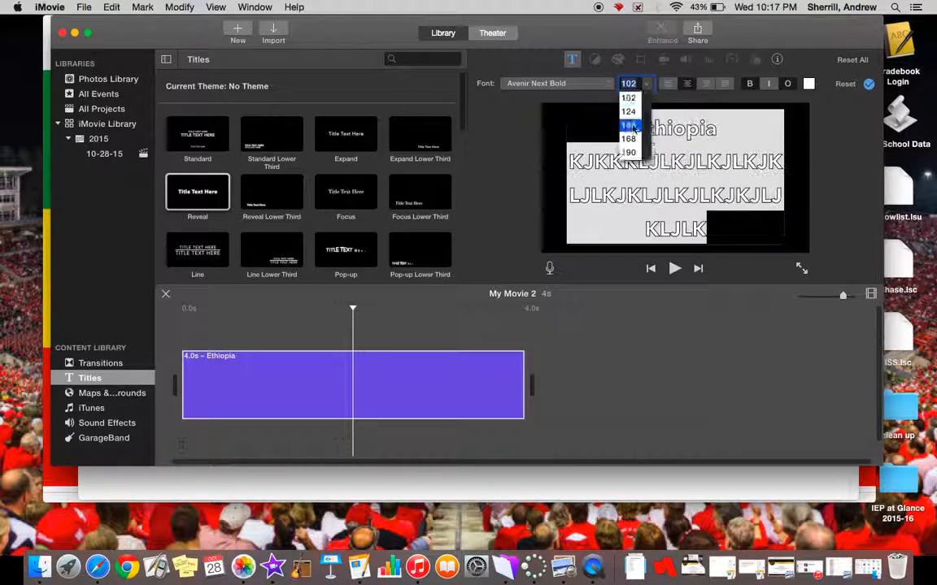
pyautogui.click(647, 84)
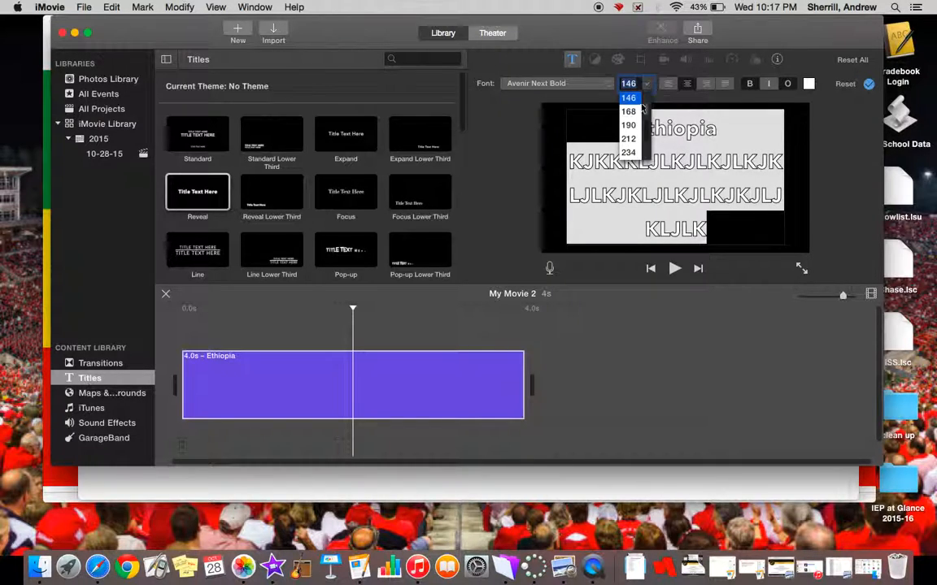
pyautogui.scroll(3, 638, 116)
pyautogui.click(630, 111)
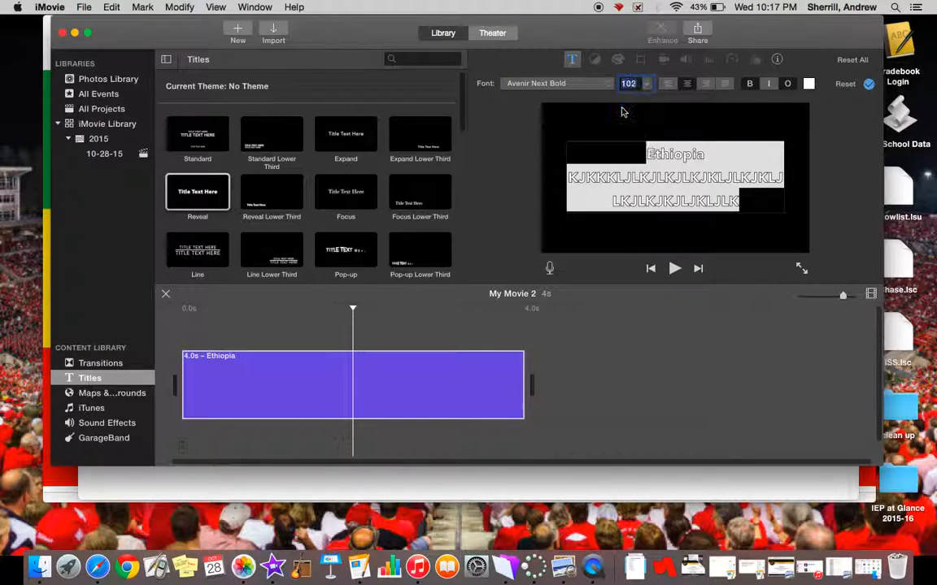
# - Delete the filler letters after Ethiopia and finish editing the title
pyautogui.click(743, 204)
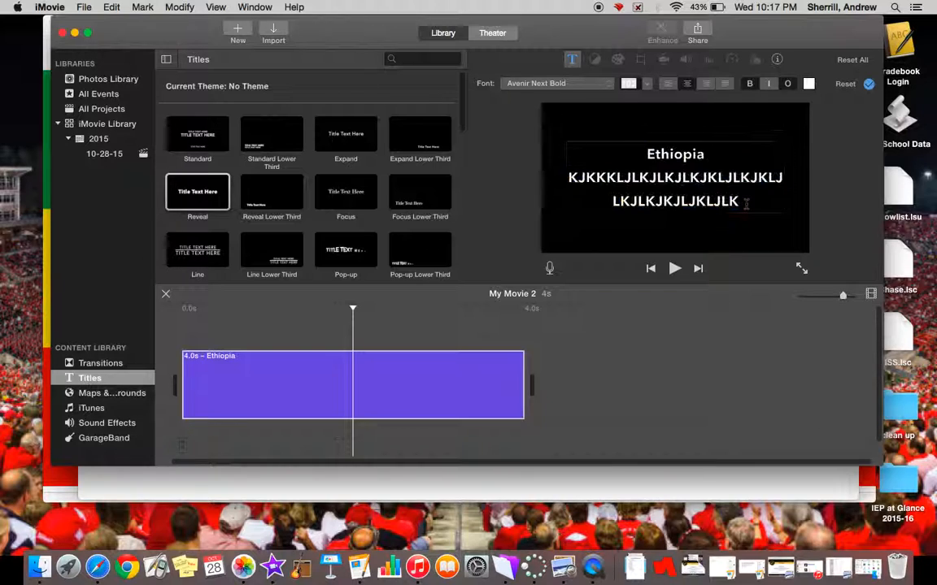
pyautogui.moveTo(743, 205); pyautogui.dragTo(560, 180)
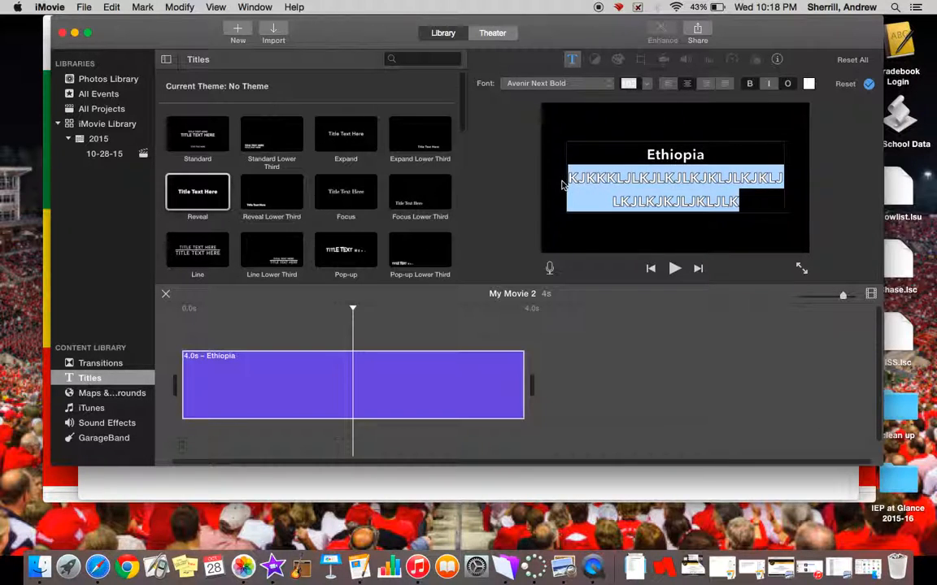
pyautogui.press('BackSpace')
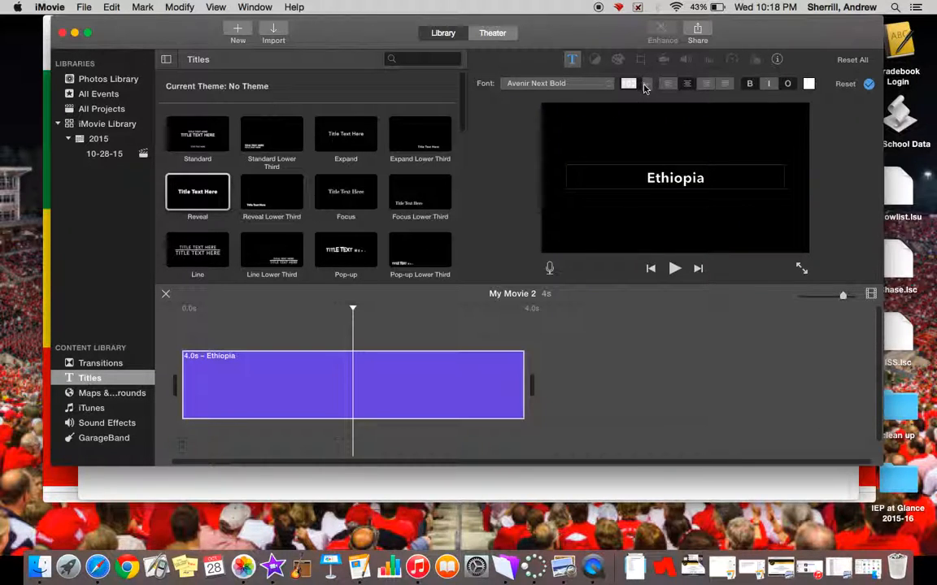
pyautogui.click(636, 217)
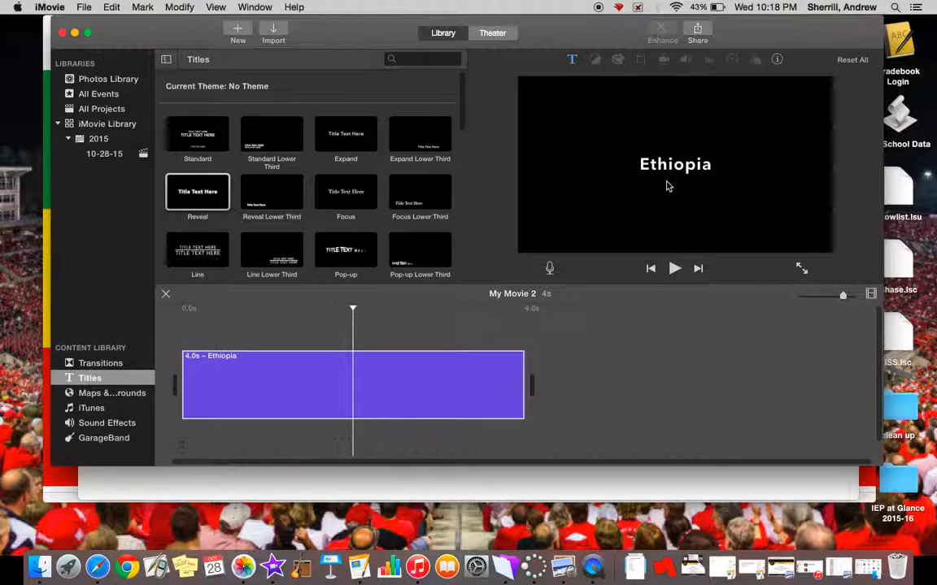
# - Play the Ethiopia title from the start of the timeline to check its animation
pyautogui.click(210, 364)
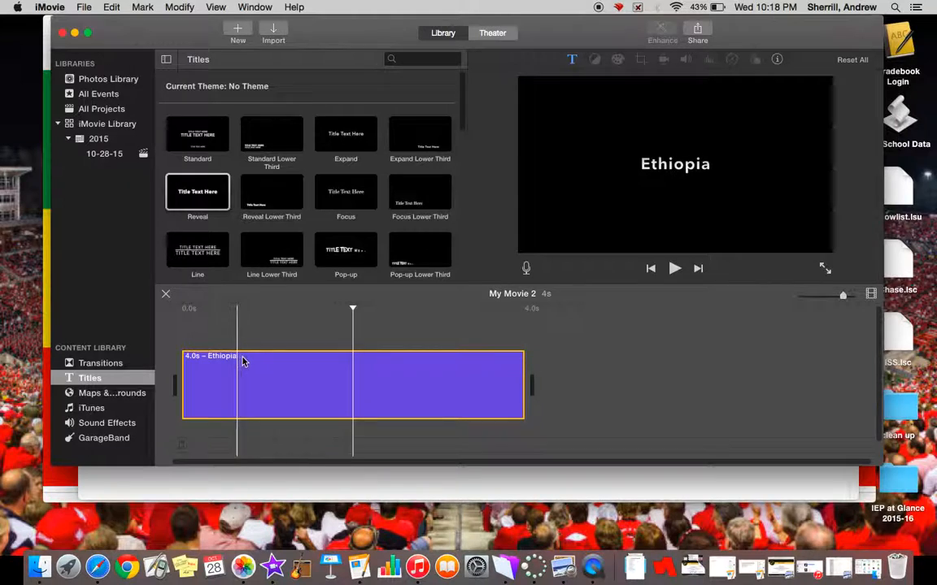
pyautogui.click(185, 337)
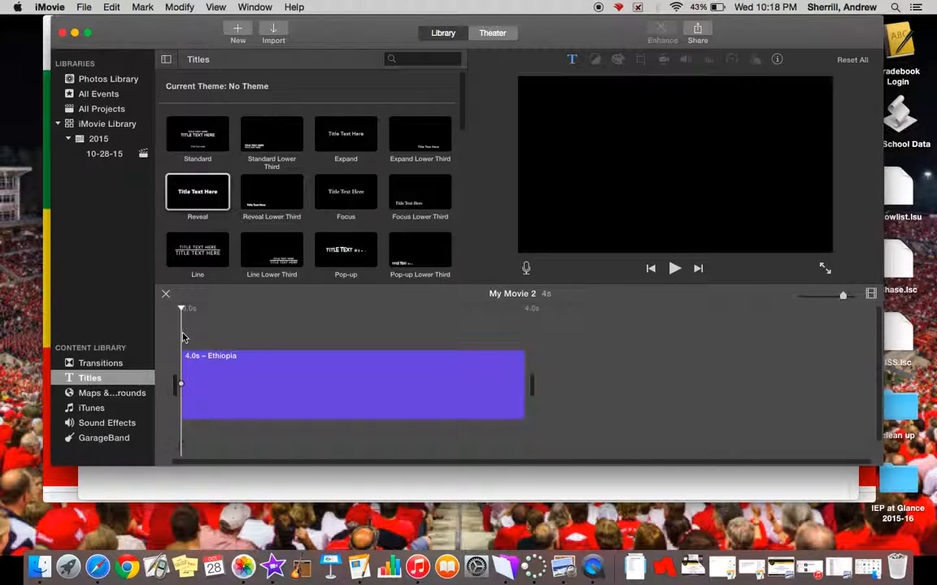
pyautogui.press('space')
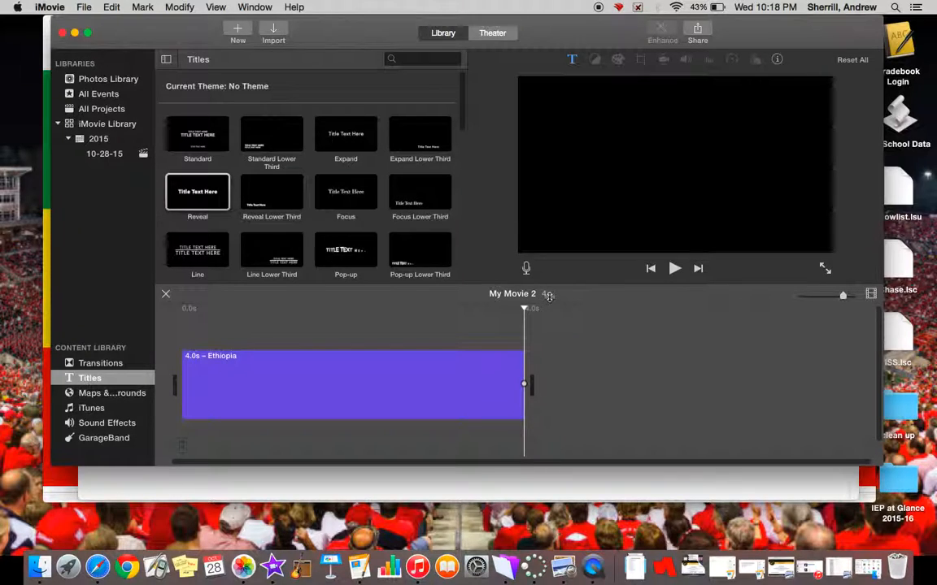
# - Extend the end of the Ethiopia title clip in the timeline to a duration of 7.0 seconds
pyautogui.click(483, 328)
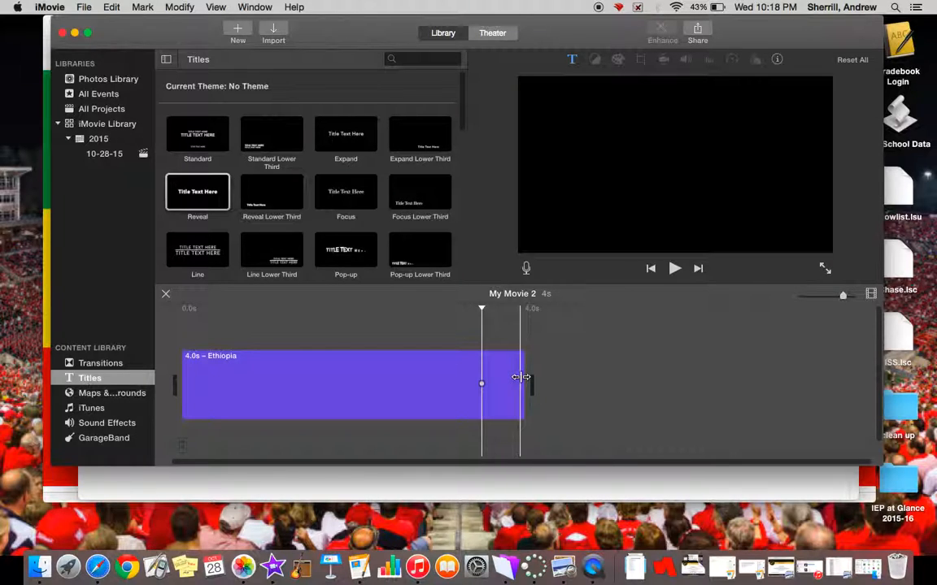
pyautogui.moveTo(521, 377); pyautogui.dragTo(783, 378)
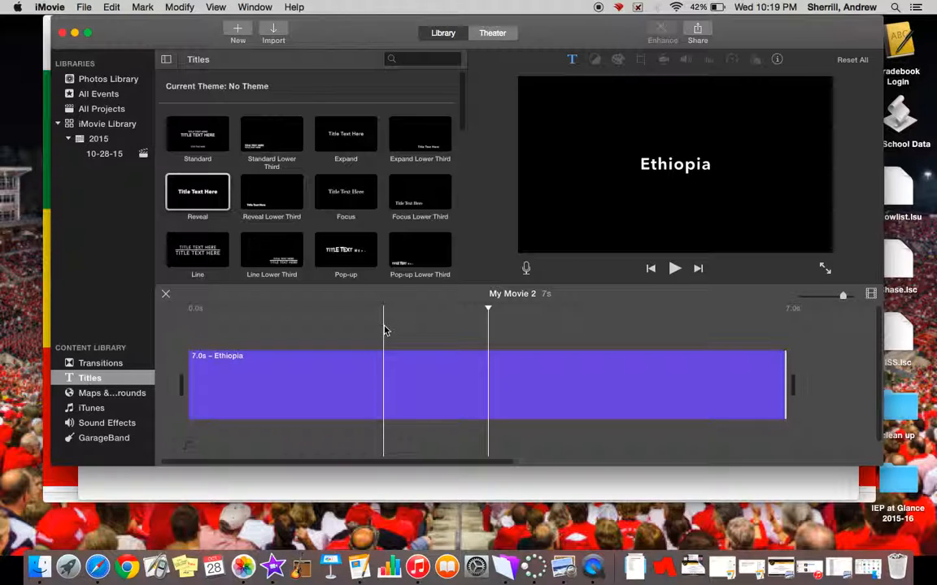
# - Add the Ethiopian flag image from the Photos Library to the timeline directly after the Ethiopia title
pyautogui.click(99, 81)
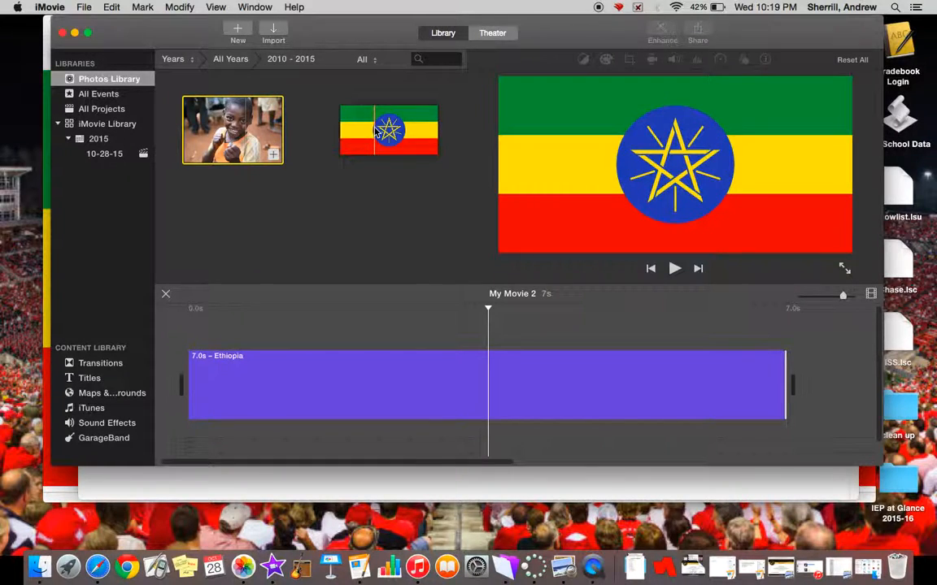
pyautogui.moveTo(370, 132); pyautogui.dragTo(797, 379)
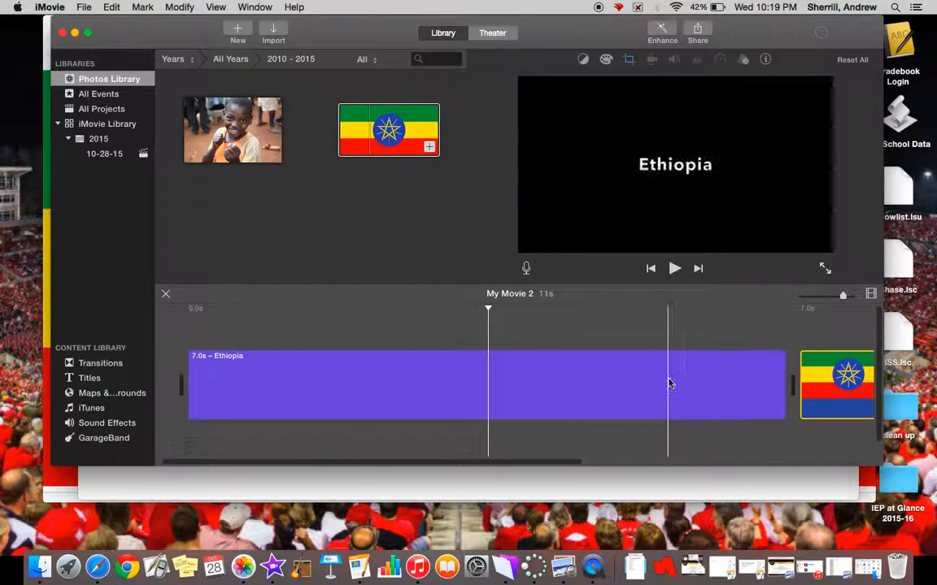
pyautogui.hscroll(3, 669, 382)
pyautogui.hscroll(5, 670, 380)
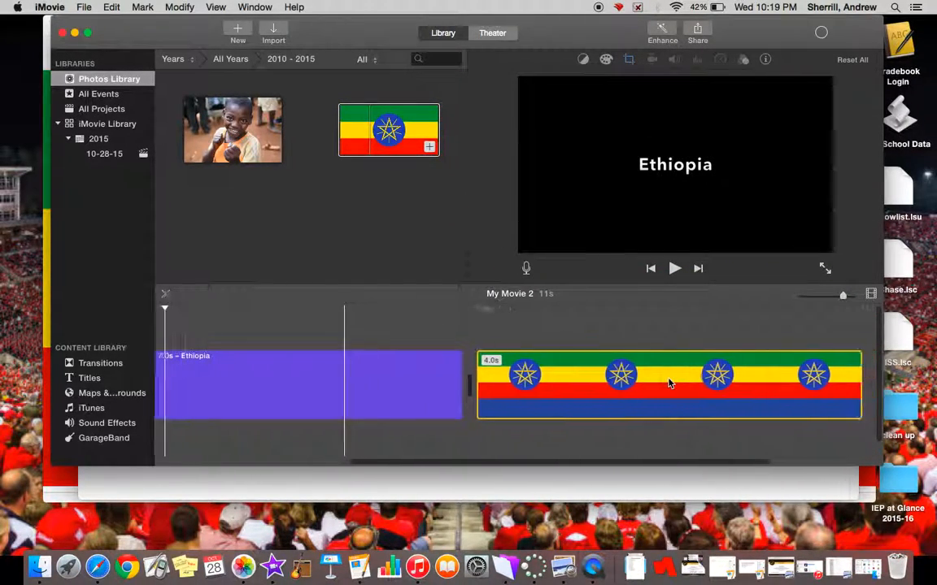
pyautogui.hscroll(2, 669, 382)
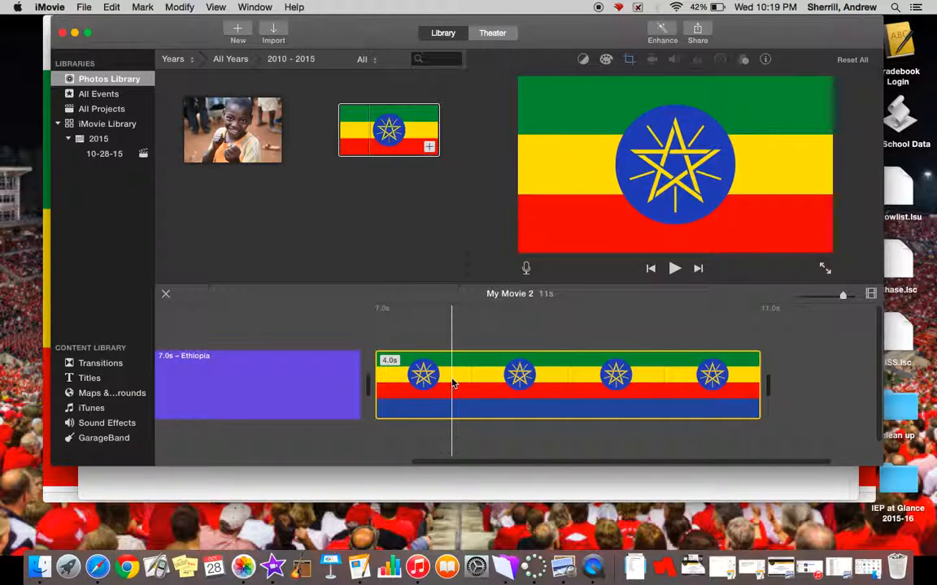
# - Try removing all saturation from the flag clip with color correction, then restore its full color
pyautogui.click(606, 60)
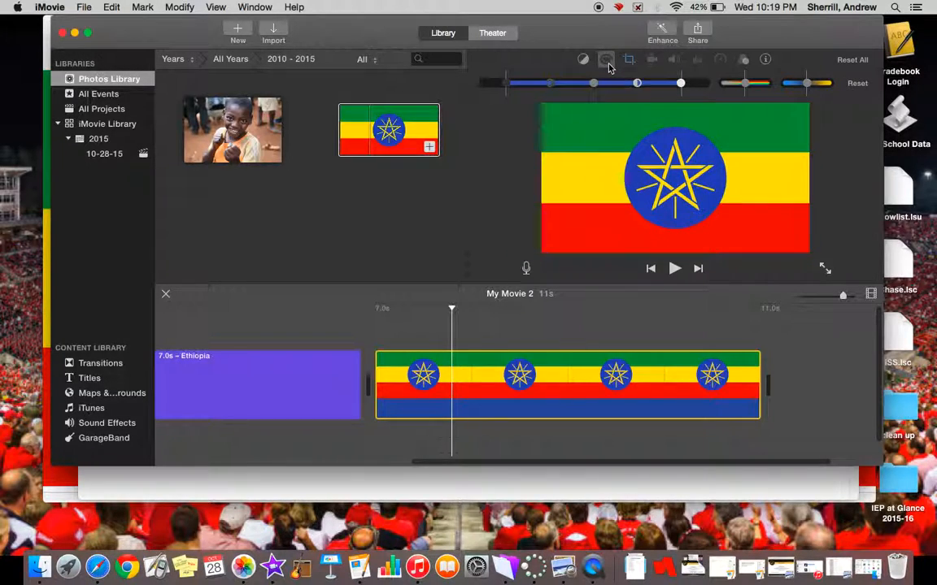
pyautogui.moveTo(682, 87)
pyautogui.mouseDown()
pyautogui.moveTo(612, 86)
pyautogui.moveTo(681, 96)
pyautogui.mouseUp()
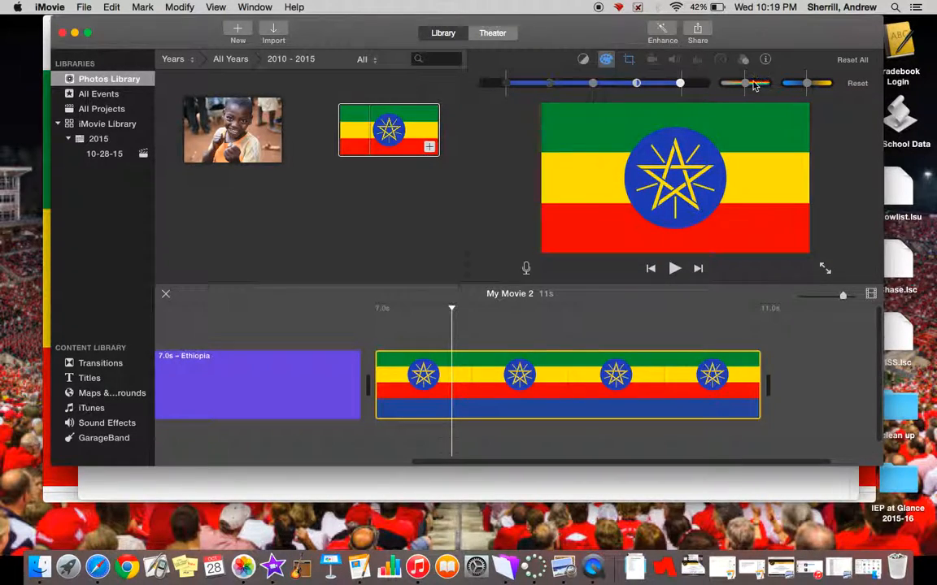
pyautogui.moveTo(745, 84); pyautogui.dragTo(709, 90)
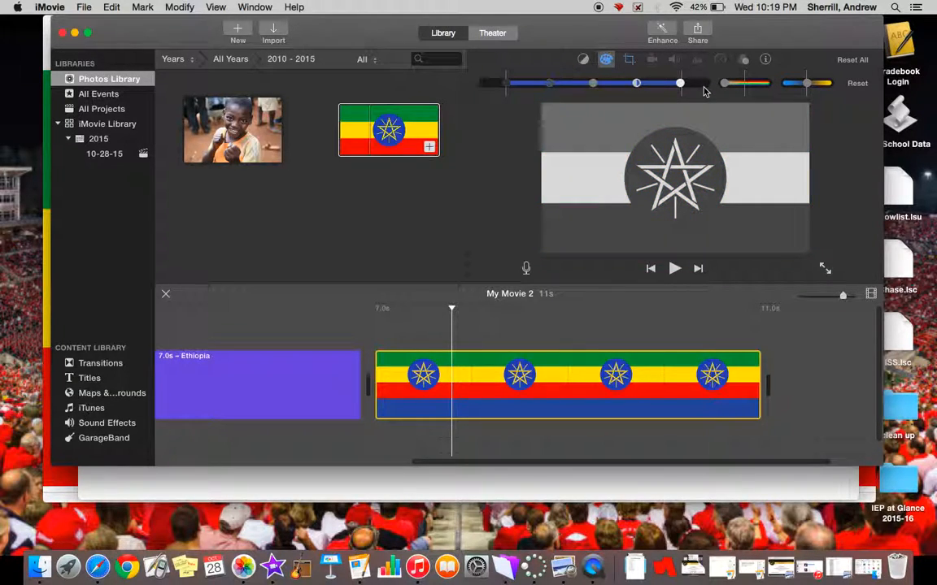
pyautogui.moveTo(727, 84); pyautogui.dragTo(744, 87)
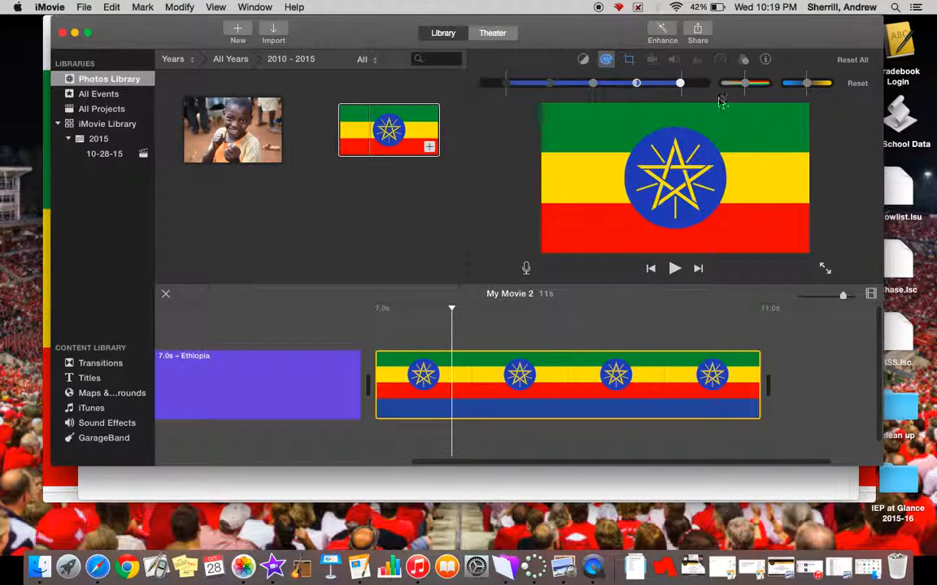
# - Reduce the timeline's clip size to the smallest setting
pyautogui.hscroll(-3, 512, 382)
pyautogui.hscroll(-2, 444, 358)
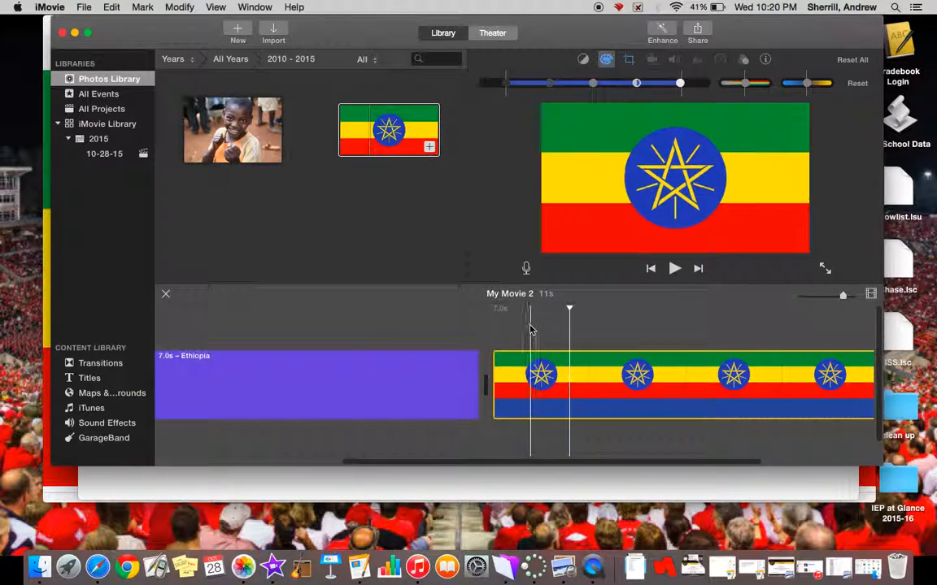
pyautogui.hscroll(-1, 530, 330)
pyautogui.hscroll(-8, 531, 329)
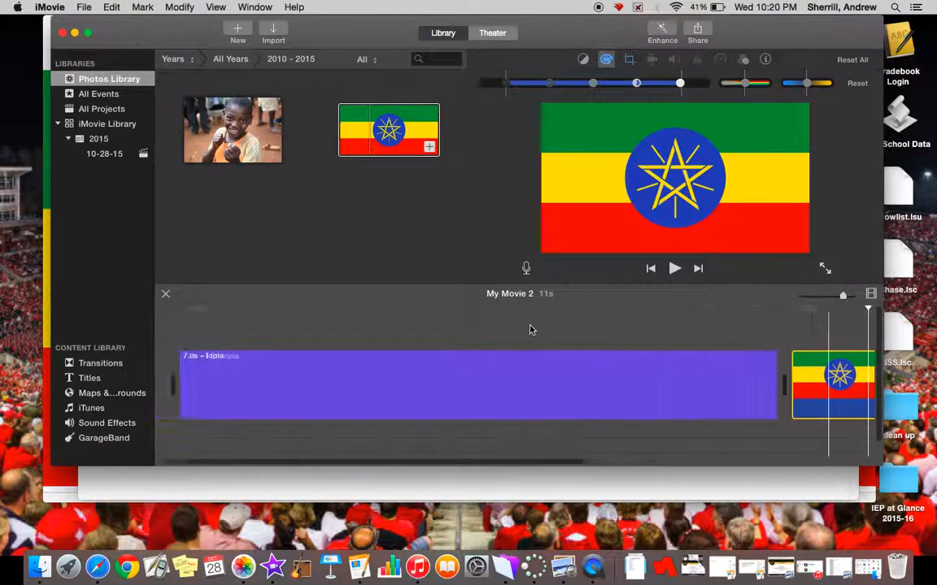
pyautogui.hscroll(6, 531, 328)
pyautogui.hscroll(6, 552, 325)
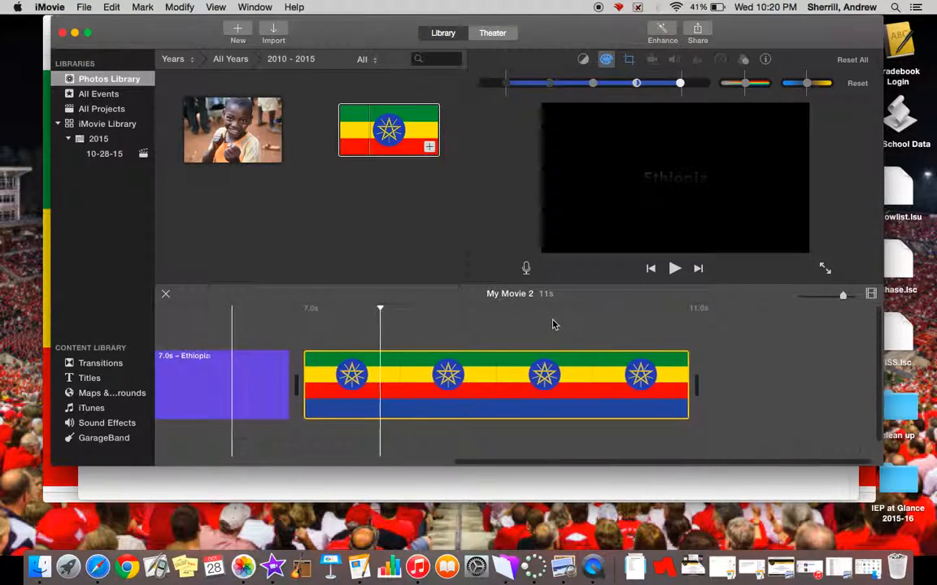
pyautogui.hscroll(-9, 552, 325)
pyautogui.hscroll(-5, 553, 324)
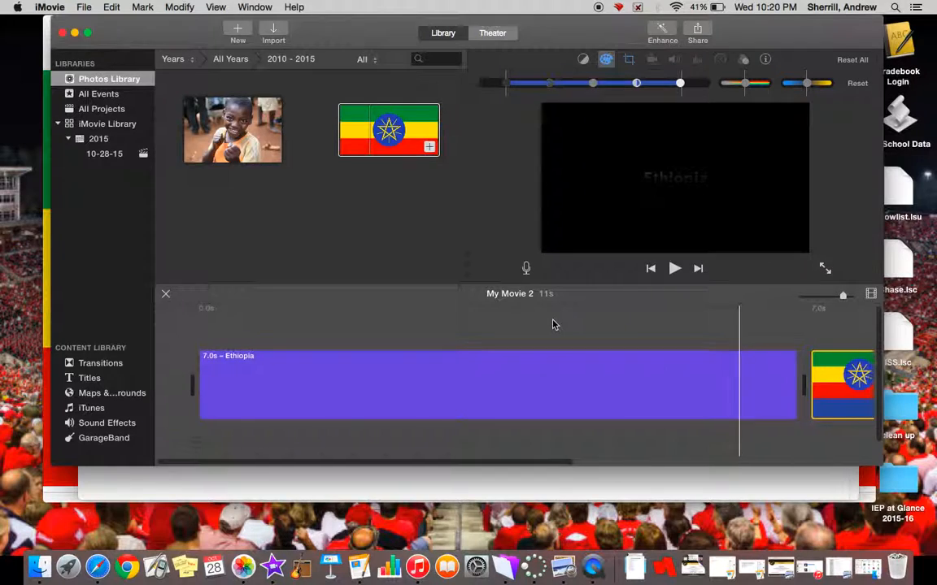
pyautogui.click(871, 295)
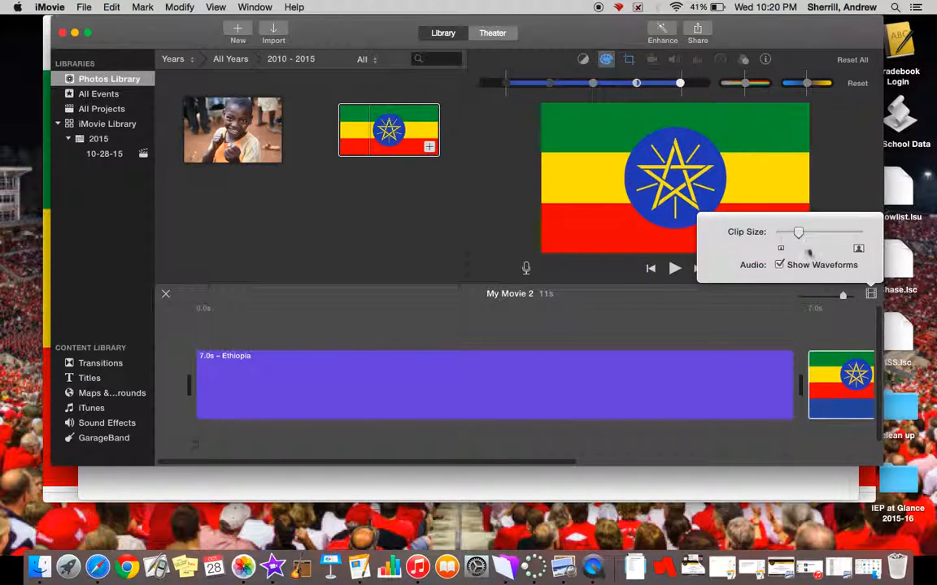
pyautogui.moveTo(798, 236); pyautogui.dragTo(779, 244)
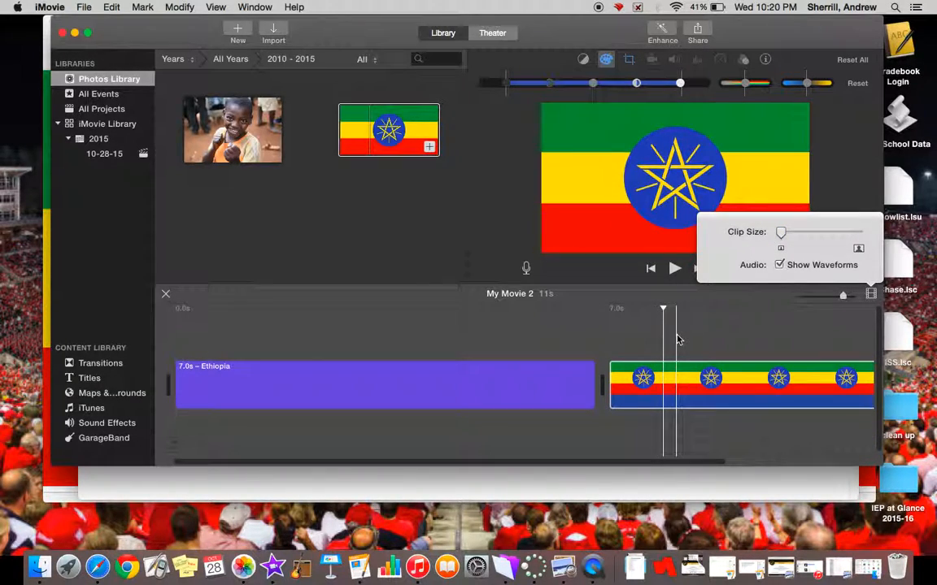
pyautogui.click(597, 349)
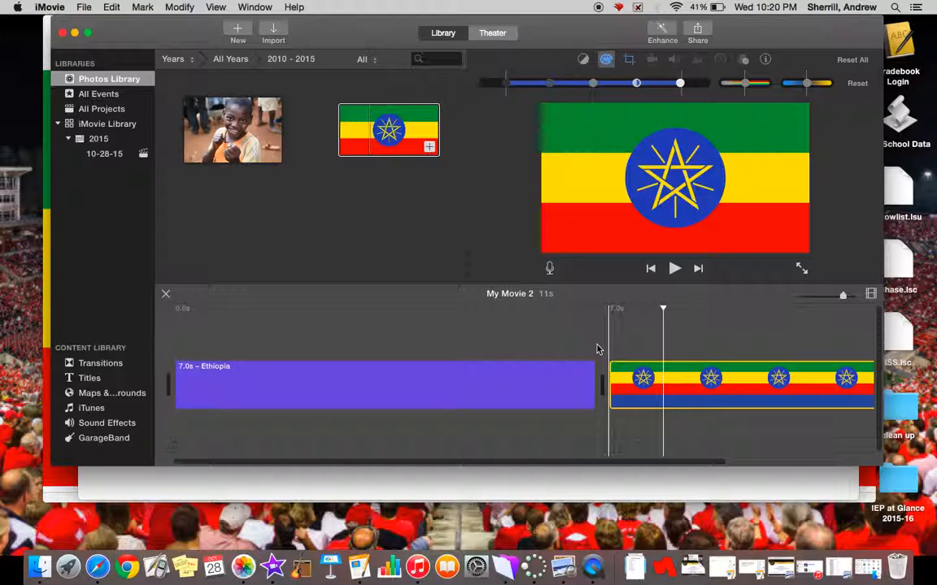
# - Zoom out the timeline until the whole title clip and flag clip fit in view
pyautogui.press('super+minus')
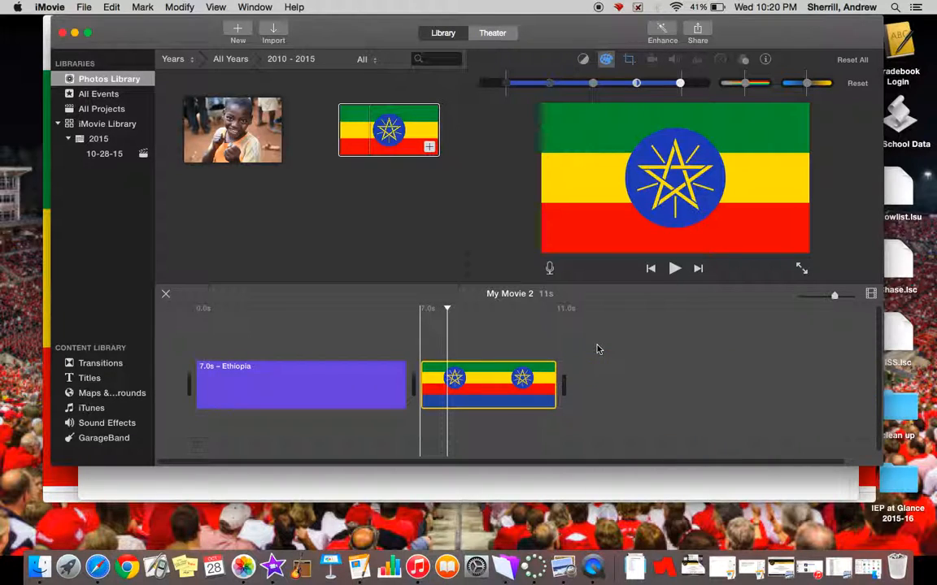
pyautogui.press('super+equal')
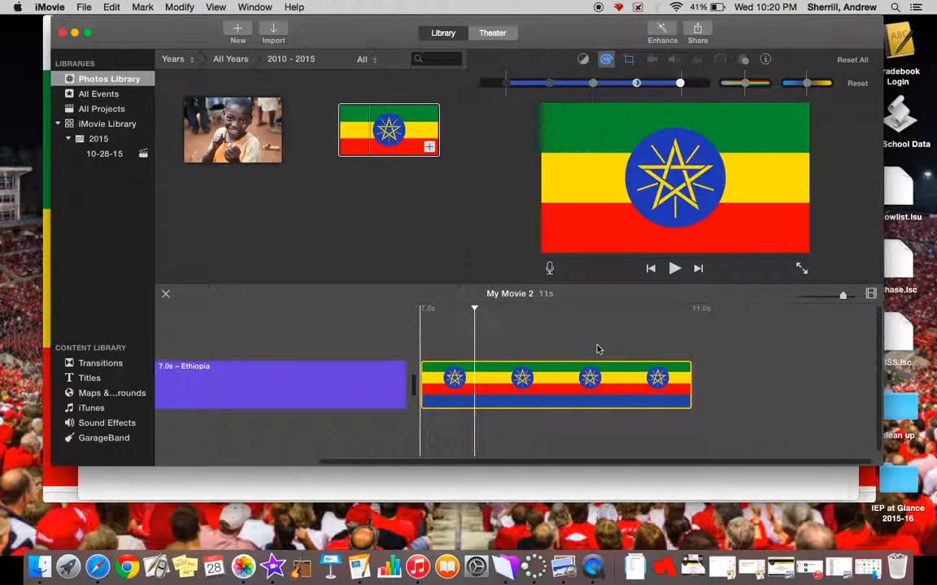
pyautogui.press('super+minus')
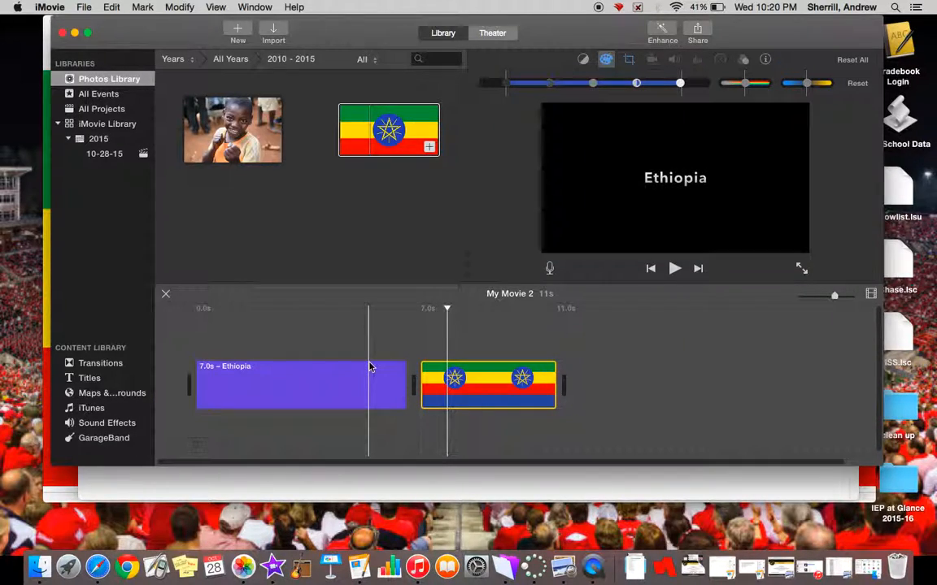
# - Play the movie from within the Ethiopia title into the flag clip to check the cut between them
pyautogui.click(258, 351)
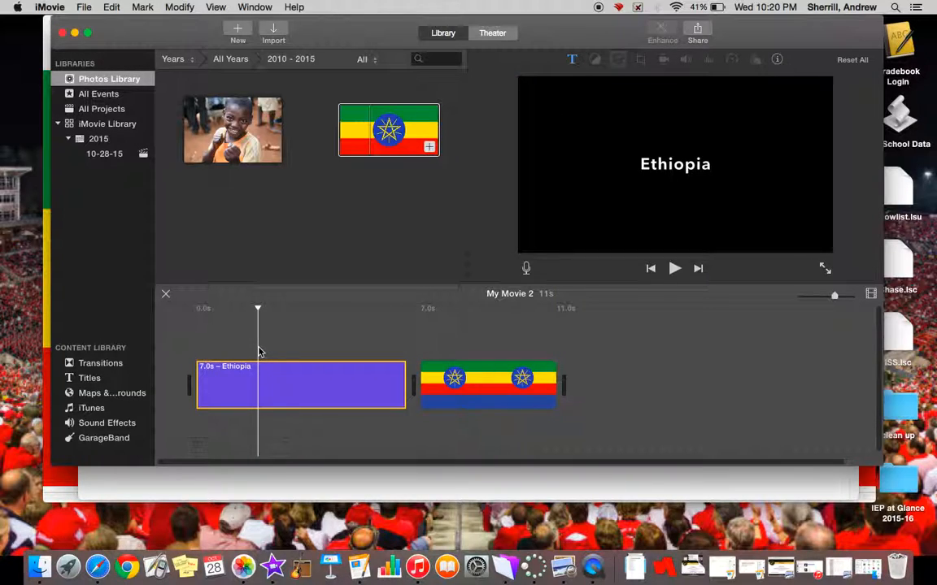
pyautogui.press('space')
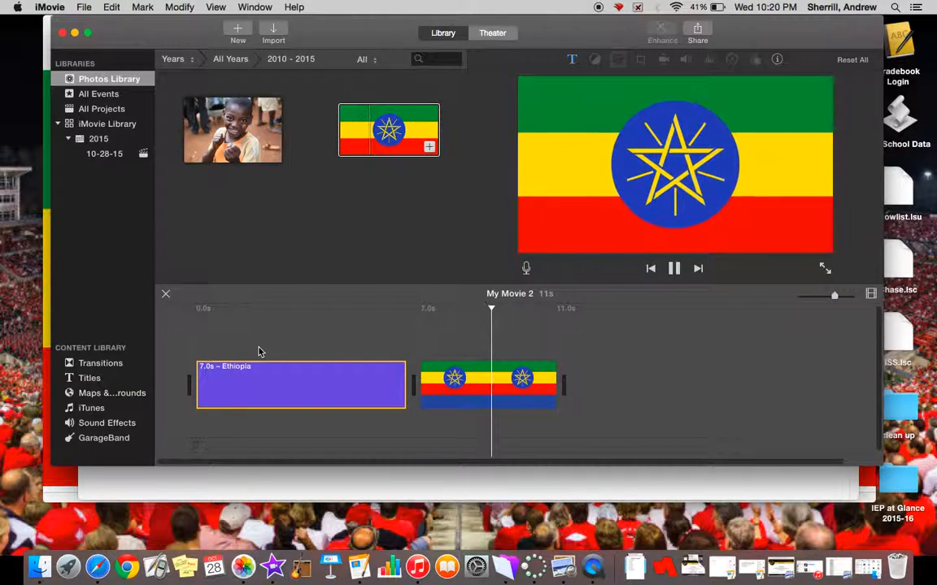
pyautogui.press('space')
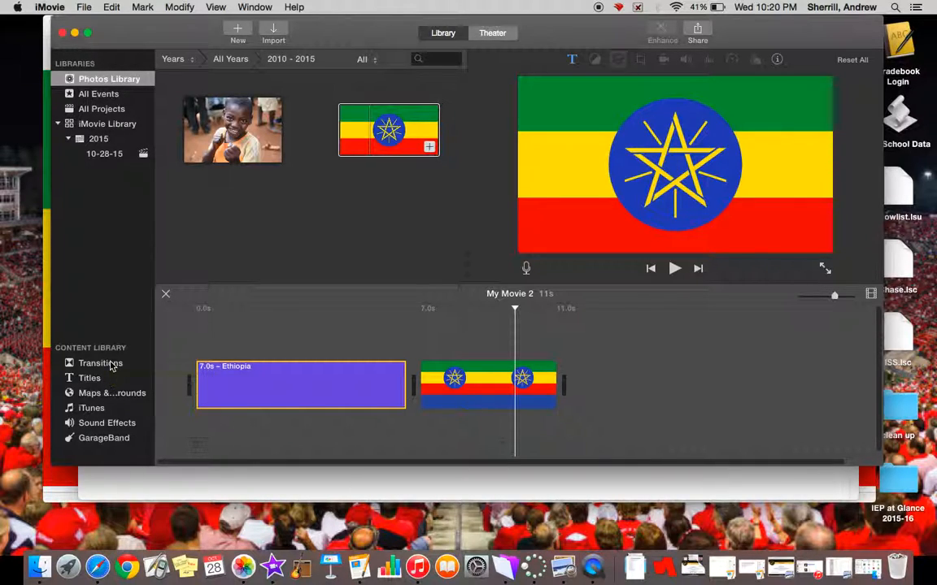
# - Add a Cross Blur transition between the Ethiopia title and the flag clip, and play it back
pyautogui.click(111, 367)
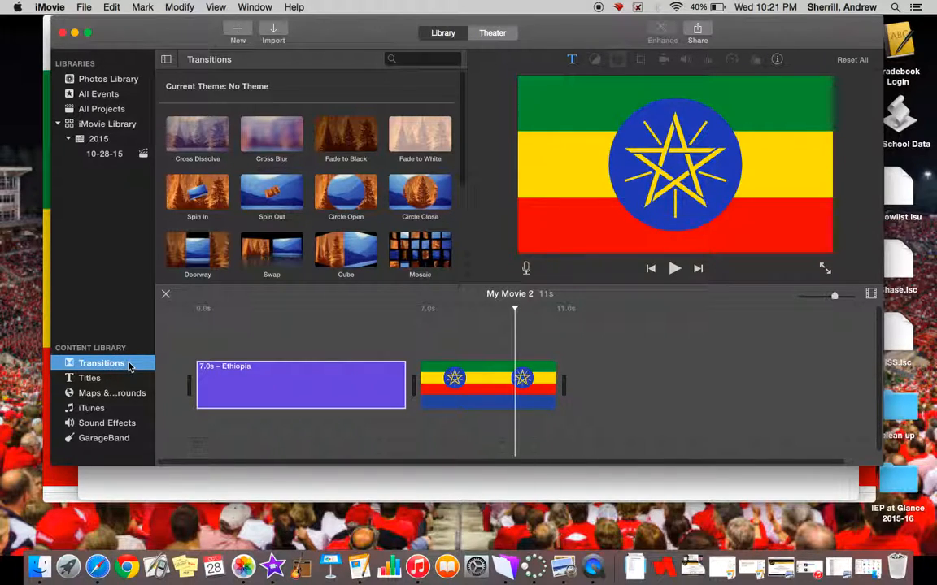
pyautogui.scroll(-3, 269, 189)
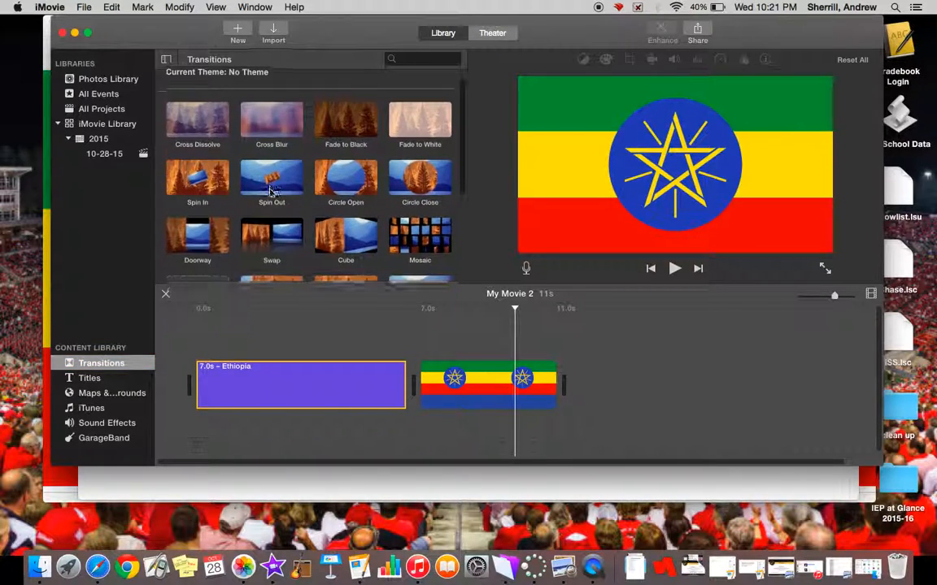
pyautogui.scroll(-2, 271, 192)
pyautogui.scroll(1, 271, 192)
pyautogui.scroll(5, 271, 193)
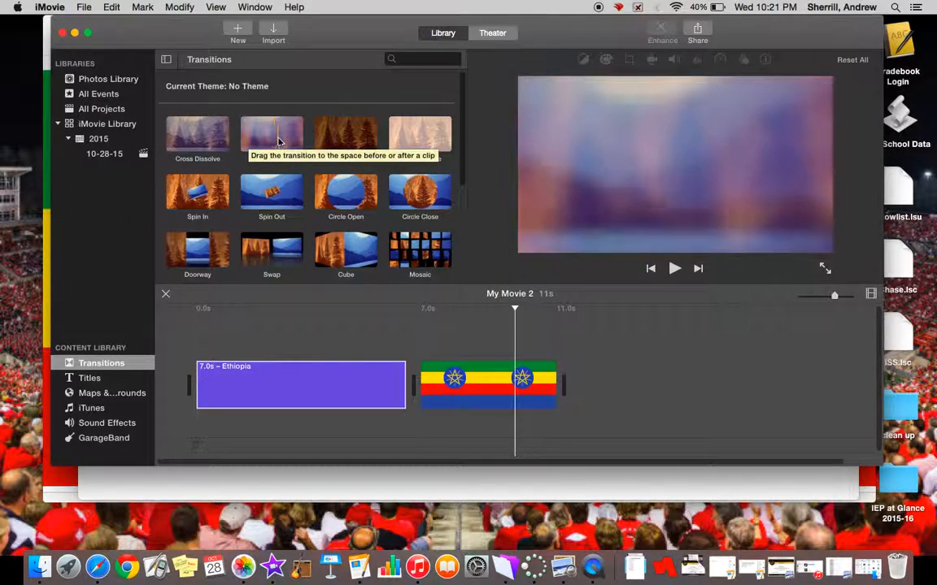
pyautogui.click(244, 149)
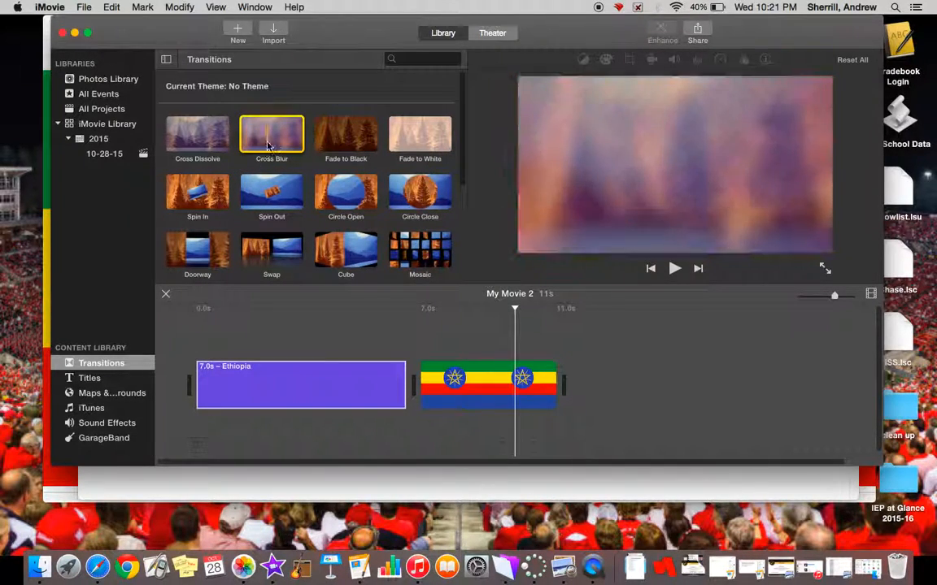
pyautogui.moveTo(268, 144); pyautogui.dragTo(403, 359)
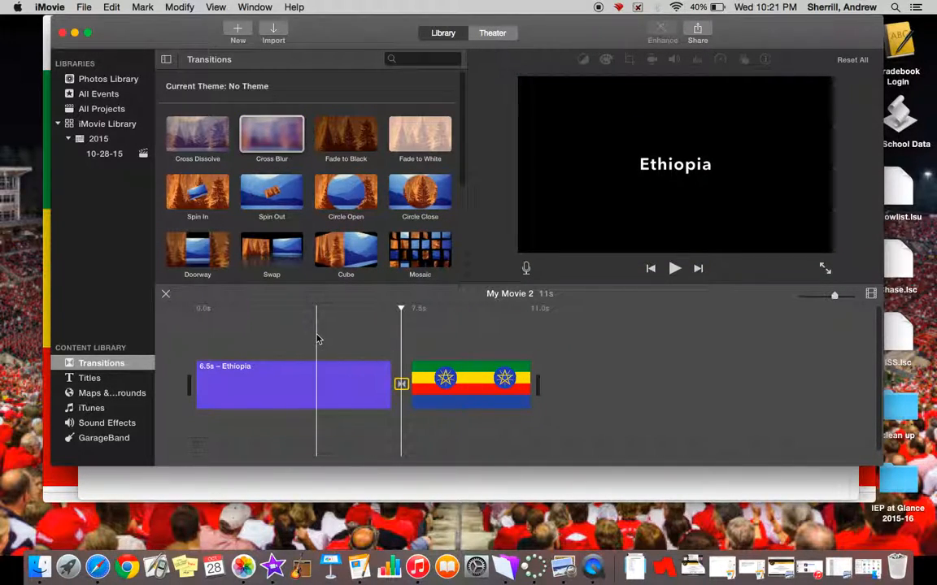
pyautogui.press('space')
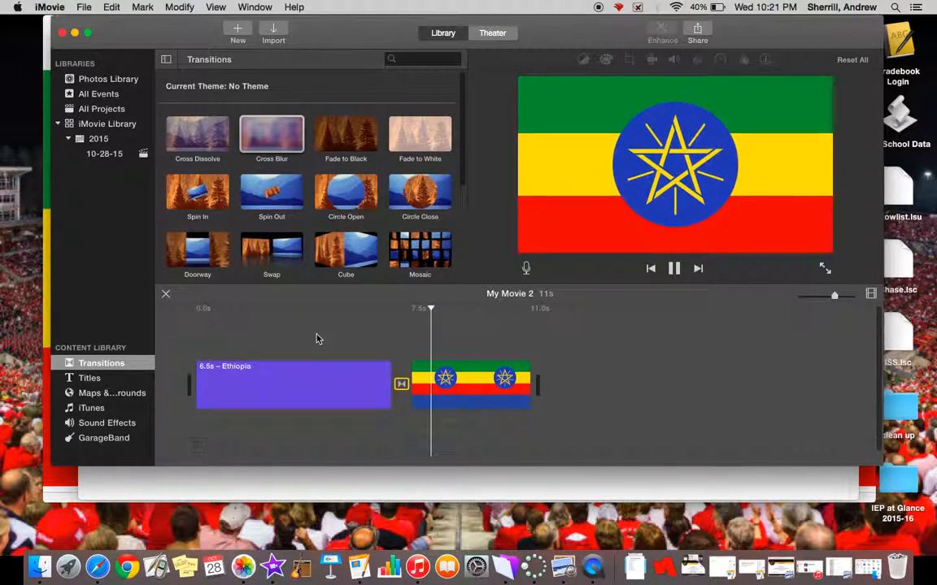
pyautogui.press('space')
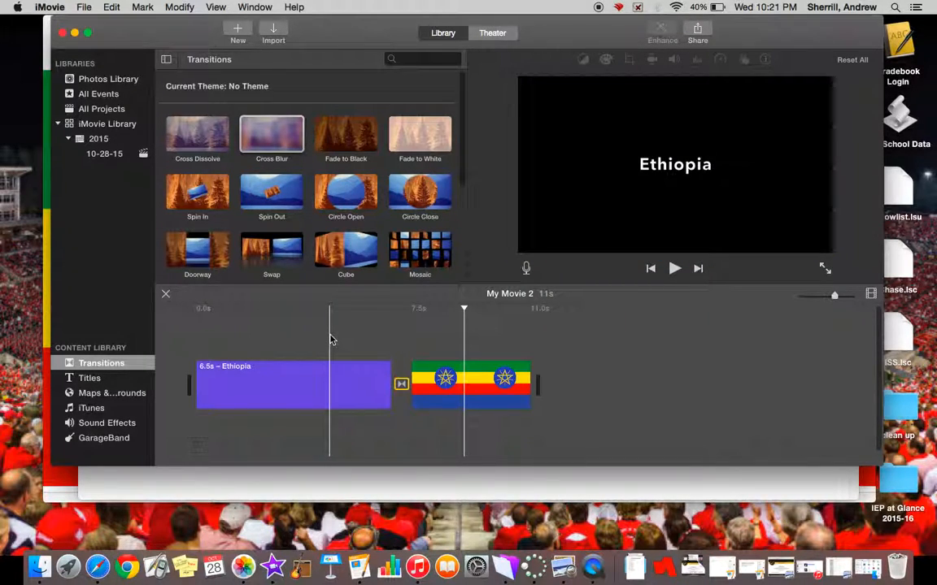
# - Lengthen the Cross Blur transition to about 4.1 seconds in the precision editor, then close the editor
pyautogui.rightClick(402, 385)
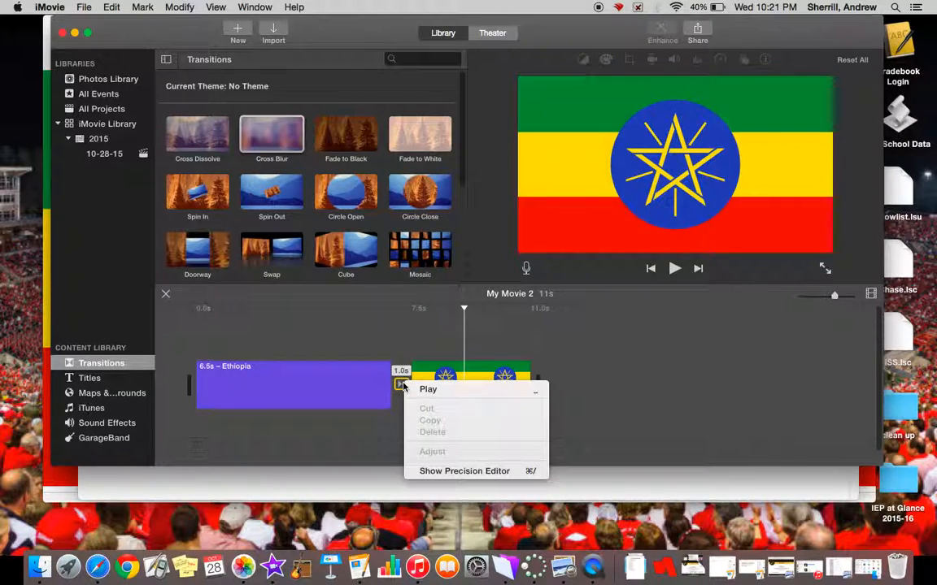
pyautogui.click(436, 472)
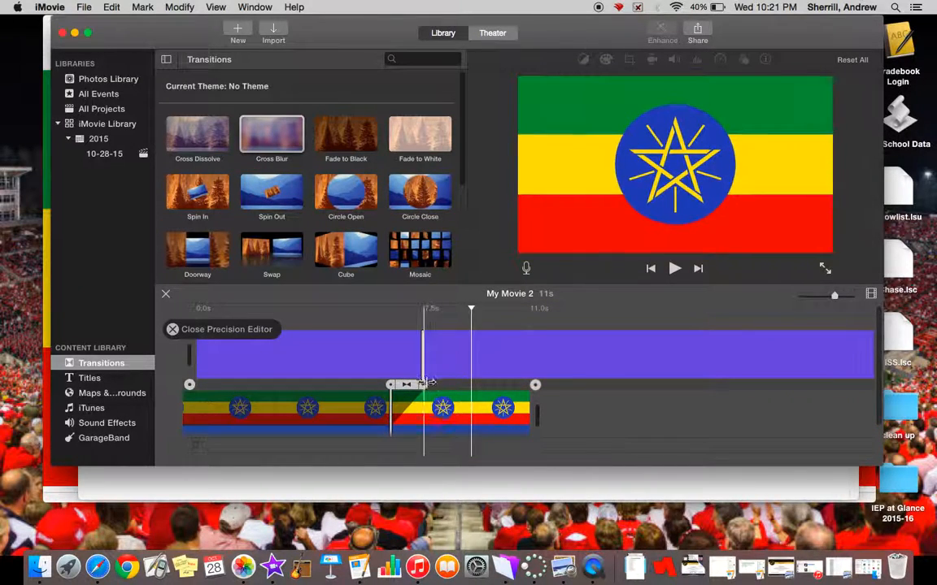
pyautogui.moveTo(424, 383); pyautogui.dragTo(470, 383)
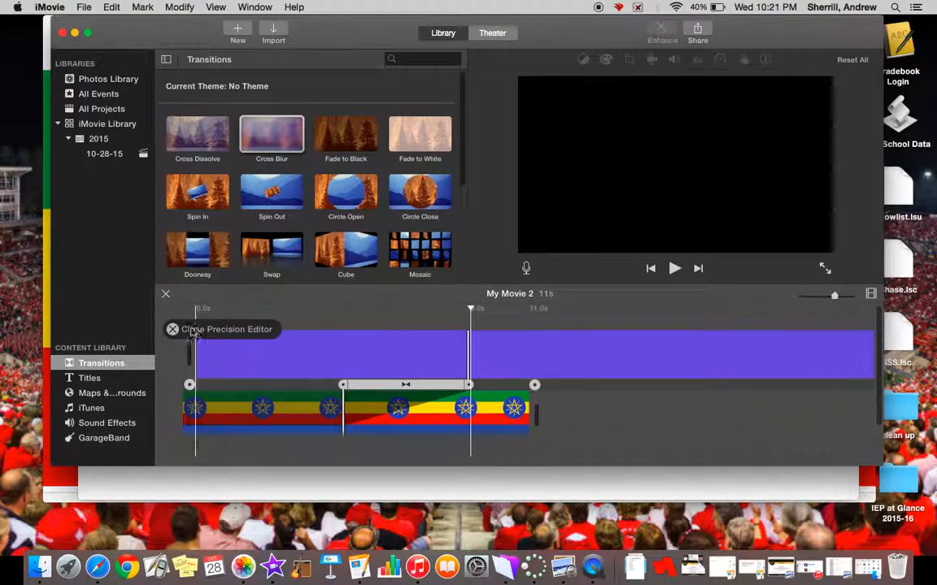
pyautogui.click(173, 329)
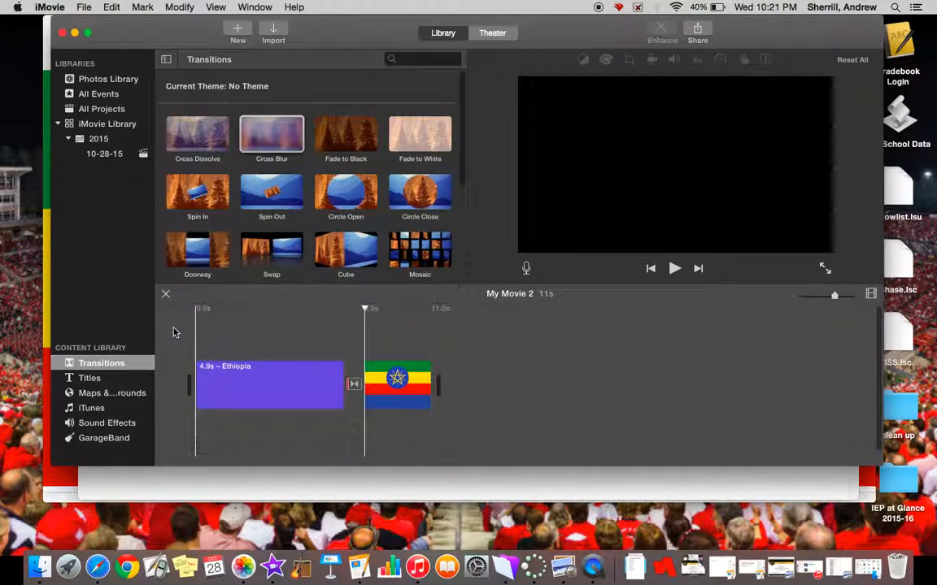
# - Play the movie from the Ethiopia title through the lengthened Cross Blur transition, and select the transition
pyautogui.moveTo(341, 380); pyautogui.dragTo(355, 384)
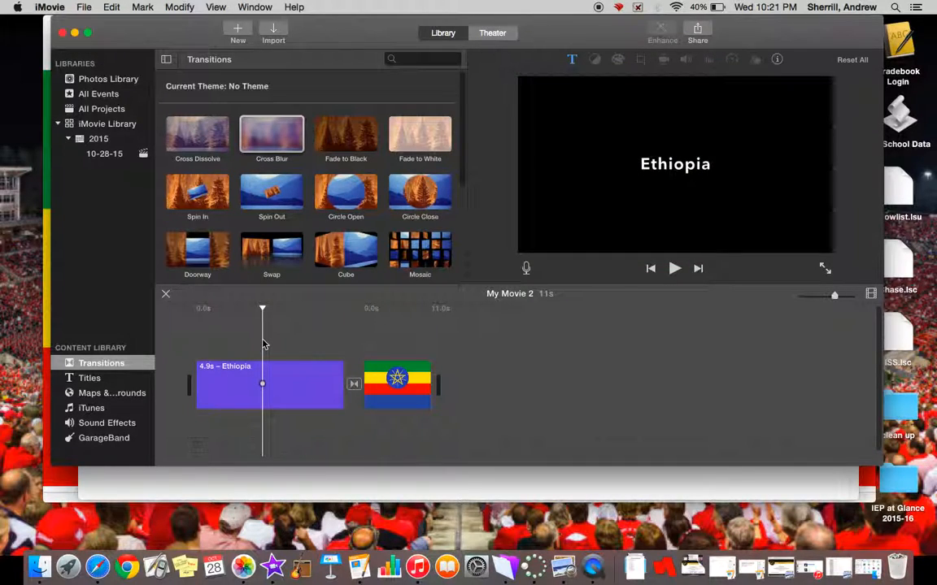
pyautogui.press('space')
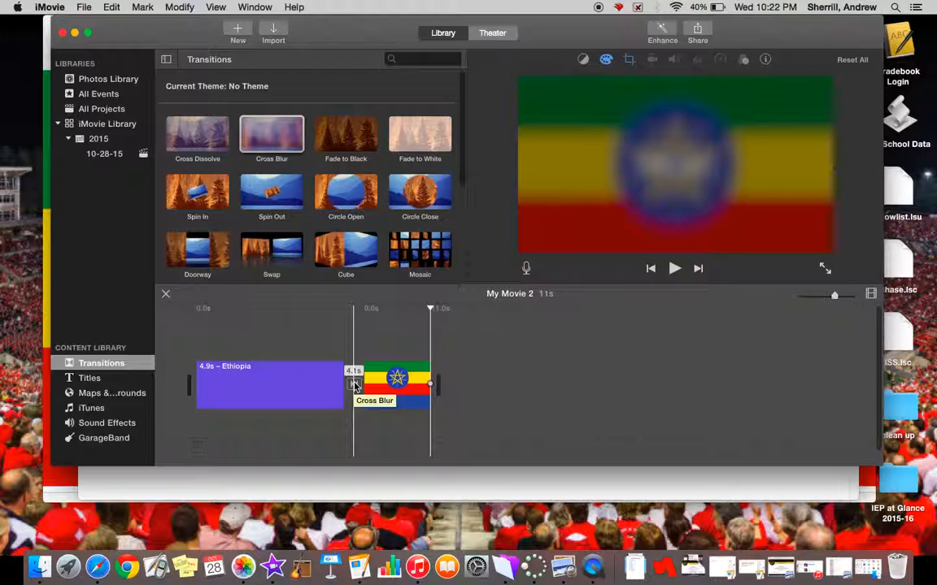
pyautogui.click(355, 386)
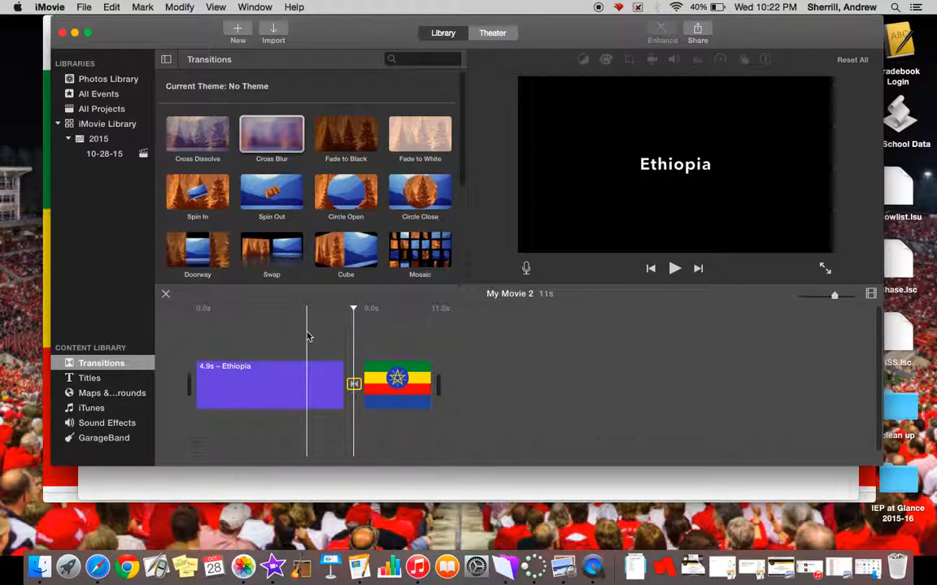
# - Delete the Cross Blur transition and play the movie from the end of the Ethiopia title through the flag clip
pyautogui.press('Delete')
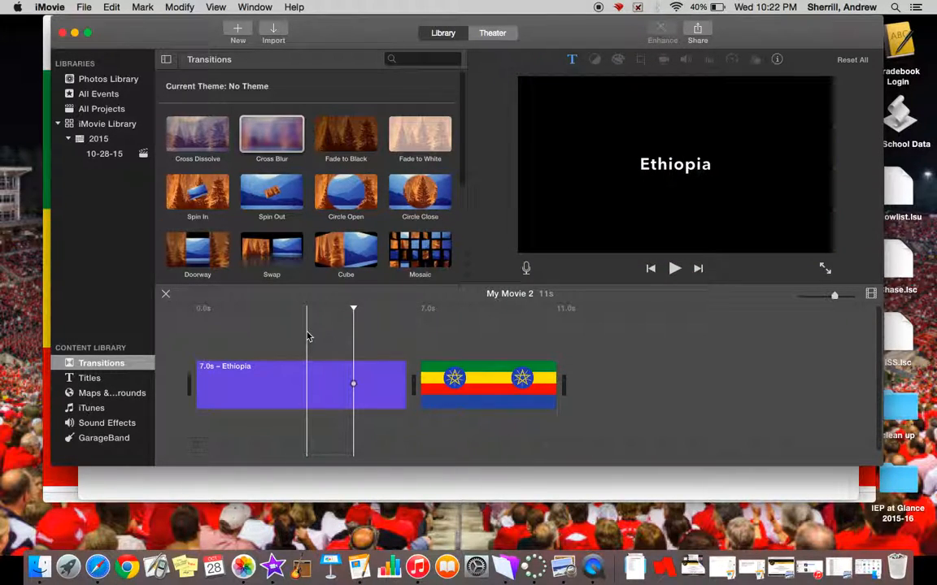
pyautogui.click(405, 349)
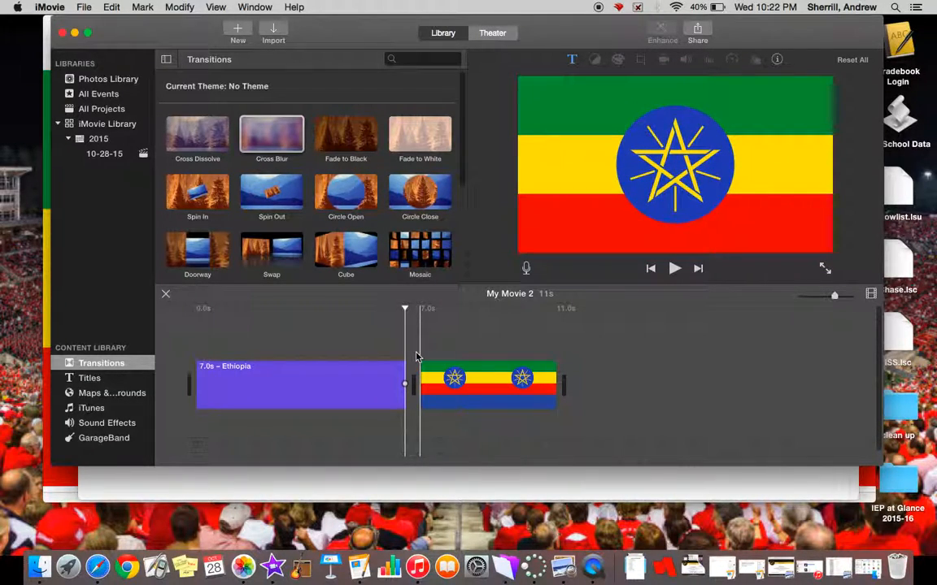
pyautogui.press('space')
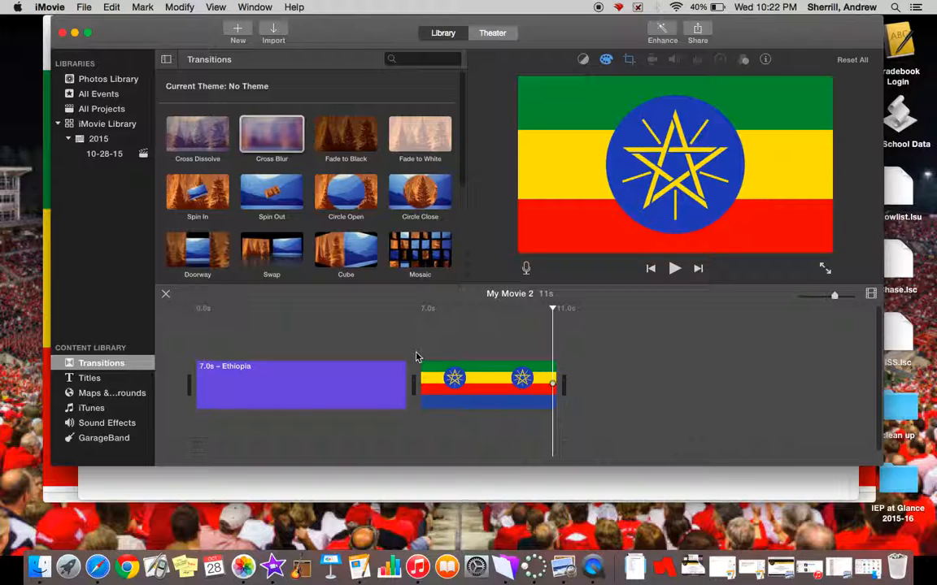
# - Set the flag clip's crop style to Fit and play the movie across the cut from the title
pyautogui.click(631, 65)
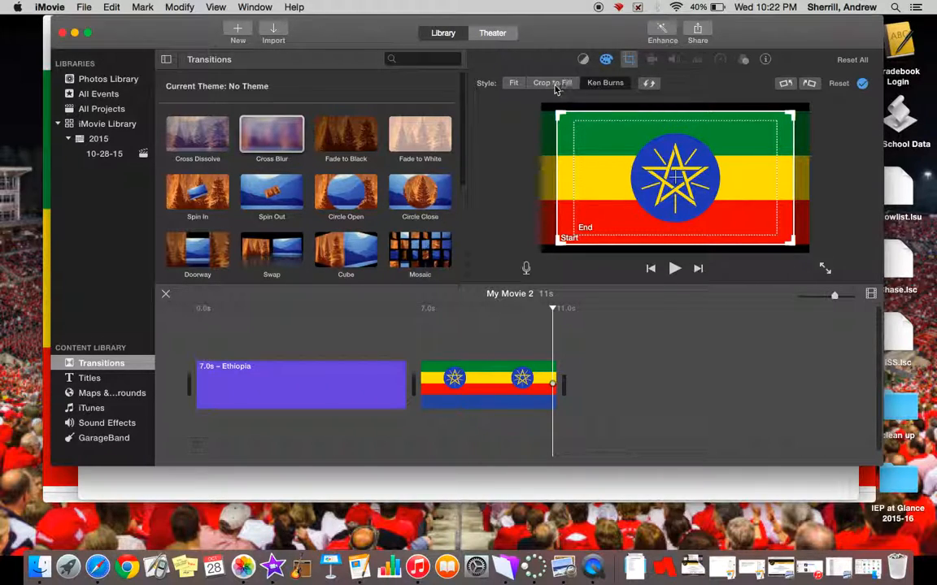
pyautogui.click(515, 85)
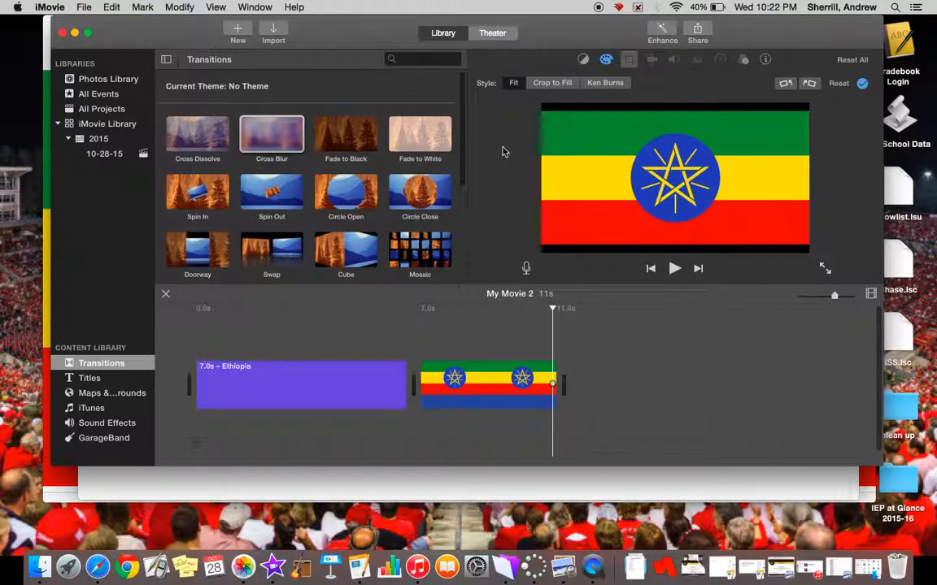
pyautogui.click(399, 330)
pyautogui.press('space')
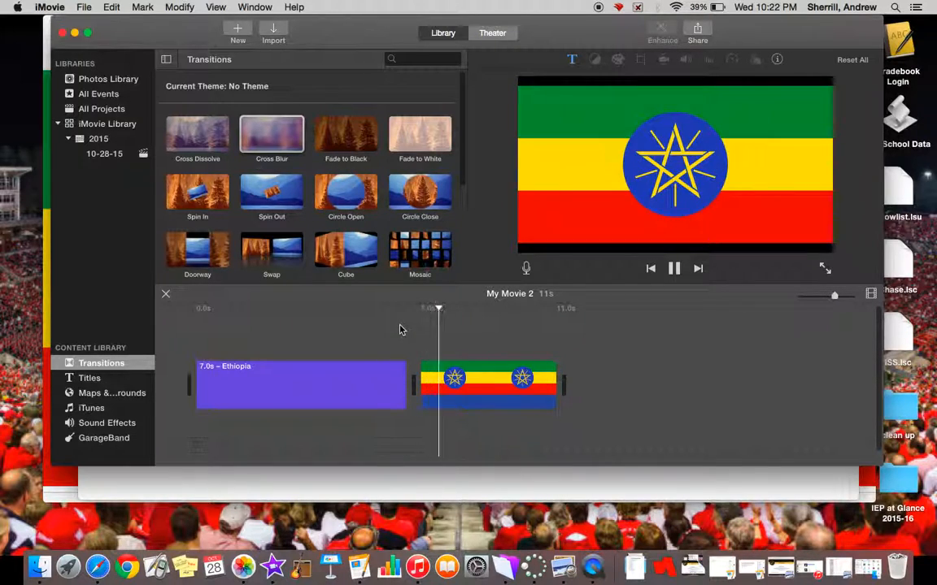
pyautogui.press('c')
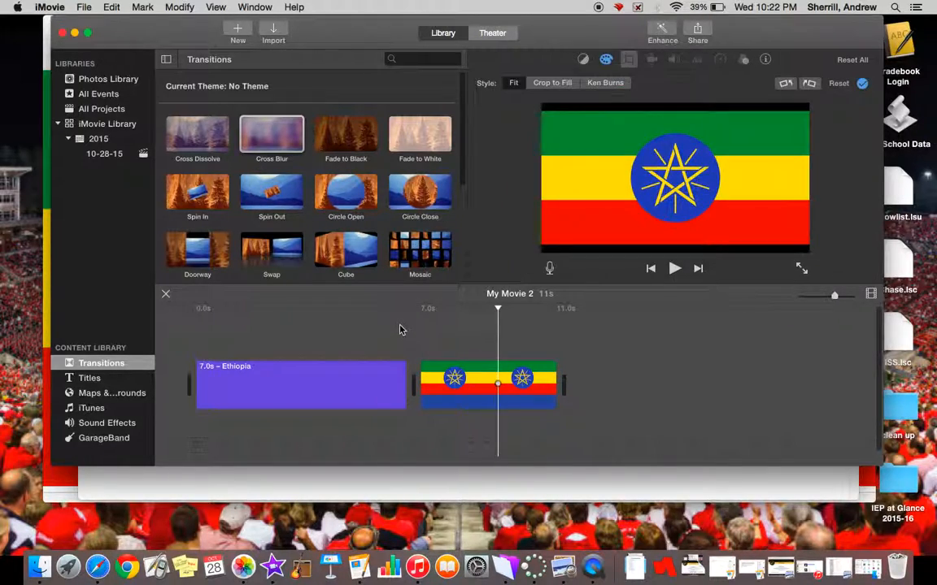
# - Switch the flag clip's style to Crop to Fill and back to Ken Burns, and try to widen its Start frame
pyautogui.click(553, 82)
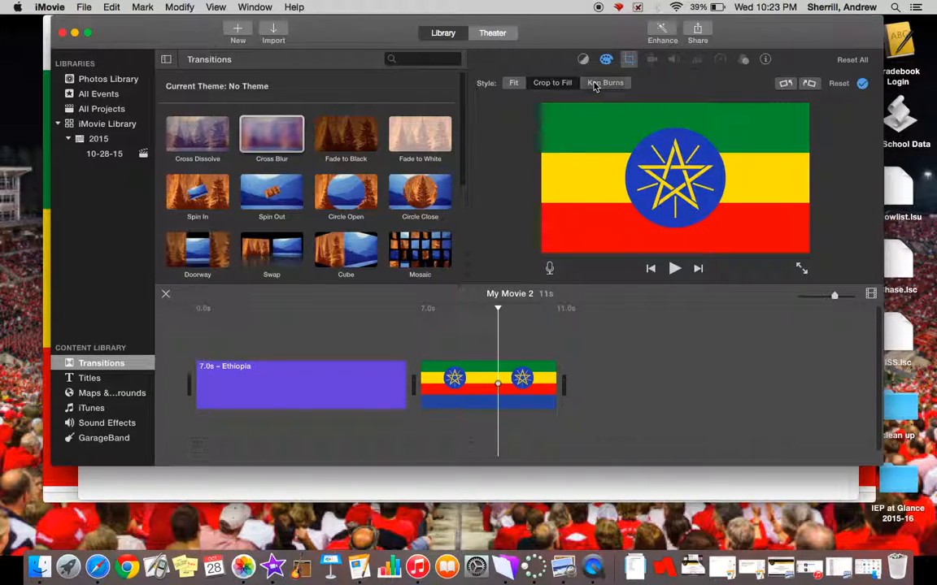
pyautogui.click(594, 85)
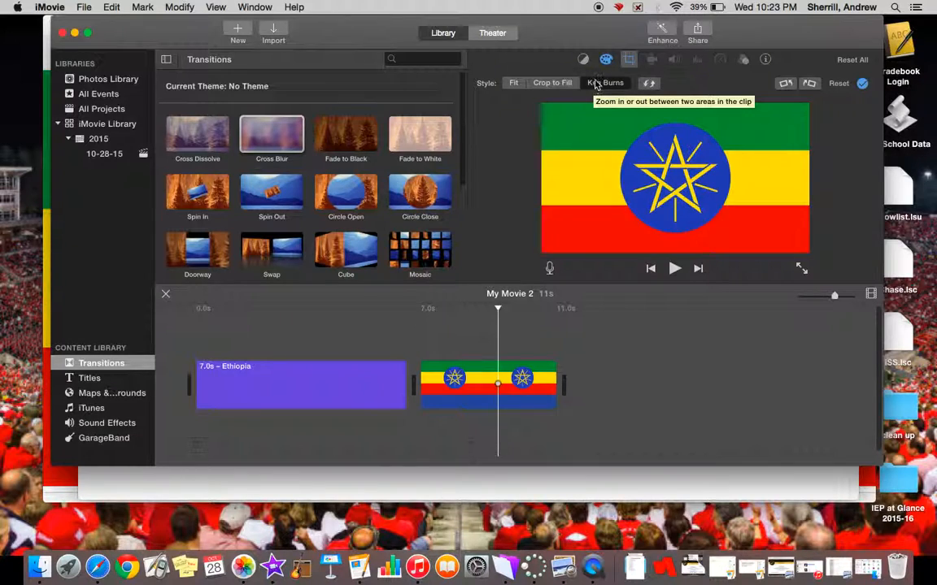
pyautogui.click(471, 398)
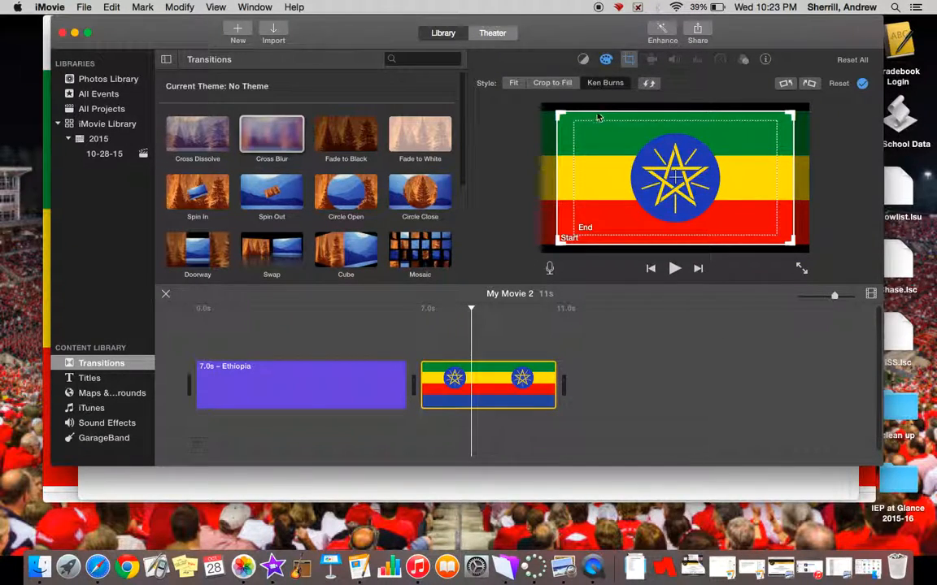
pyautogui.moveTo(558, 115); pyautogui.dragTo(528, 114)
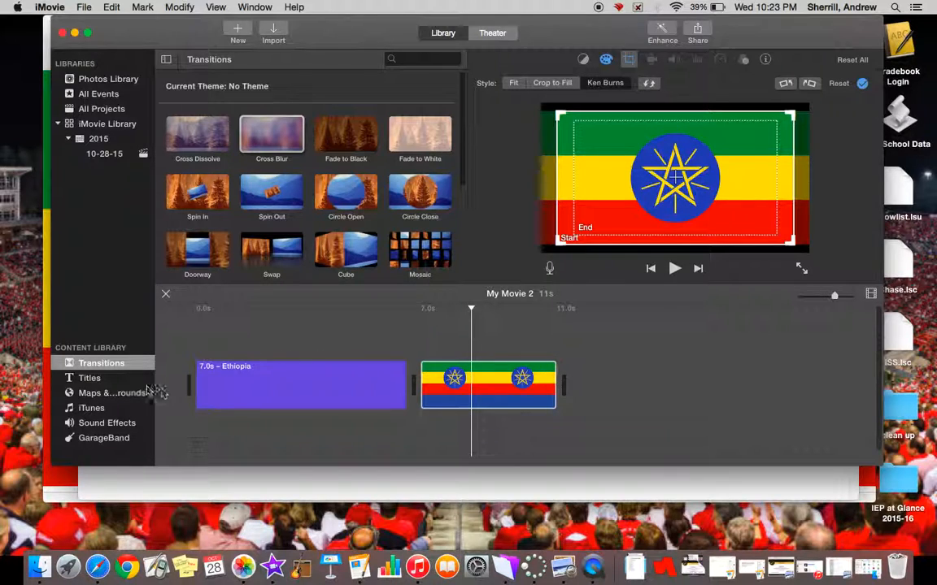
# - Add an Old World Globe map after the flag clip and set its route's start location to Charlotte, North Carolina
pyautogui.click(102, 393)
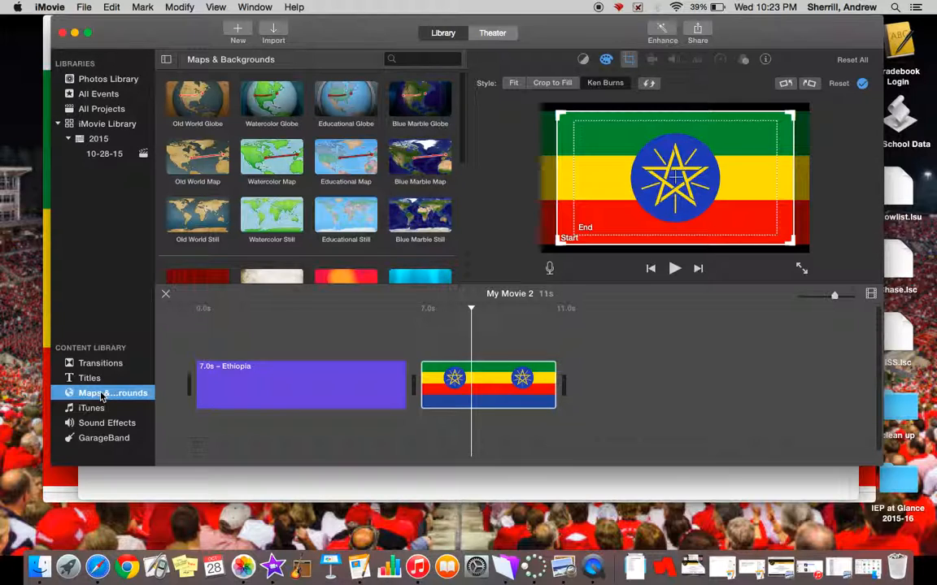
pyautogui.moveTo(207, 113); pyautogui.dragTo(582, 377)
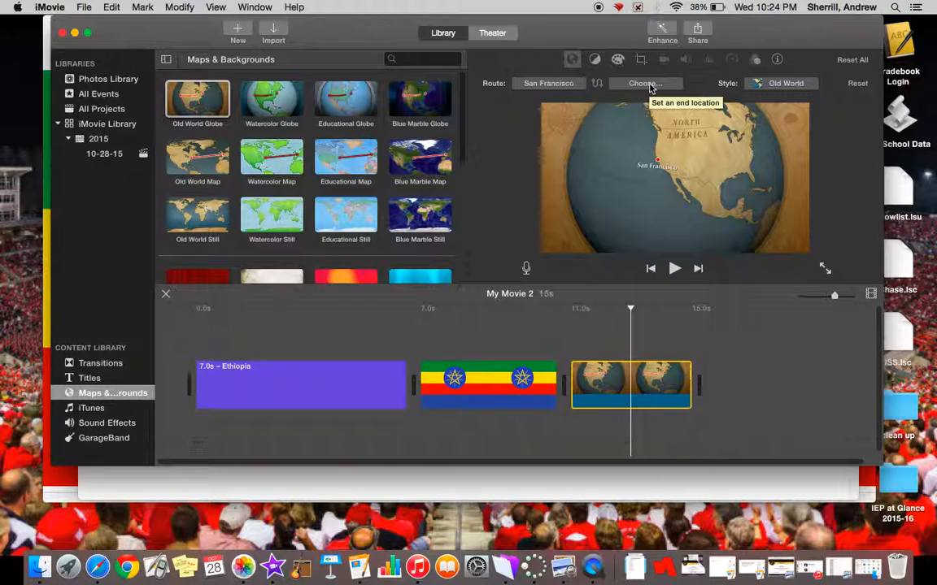
pyautogui.click(570, 86)
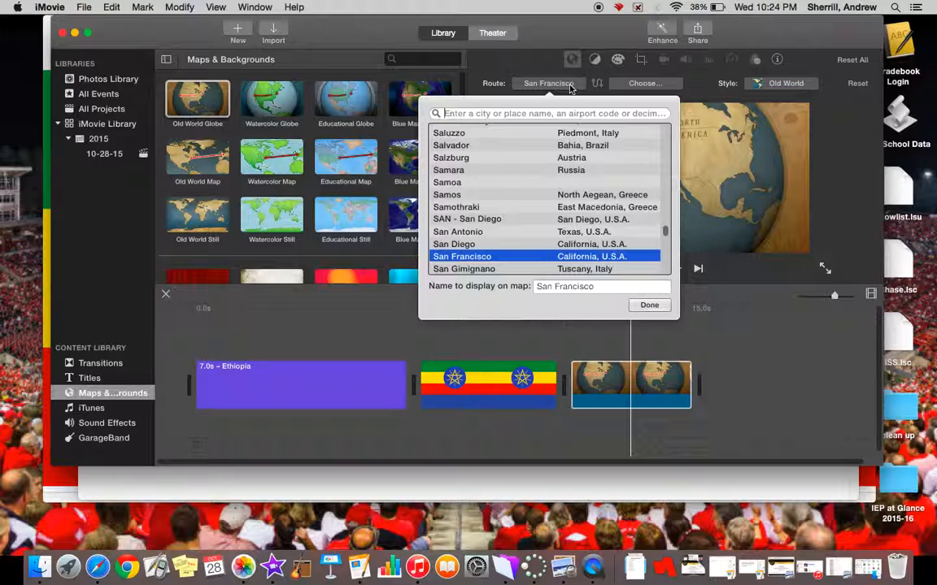
pyautogui.write('CHA')
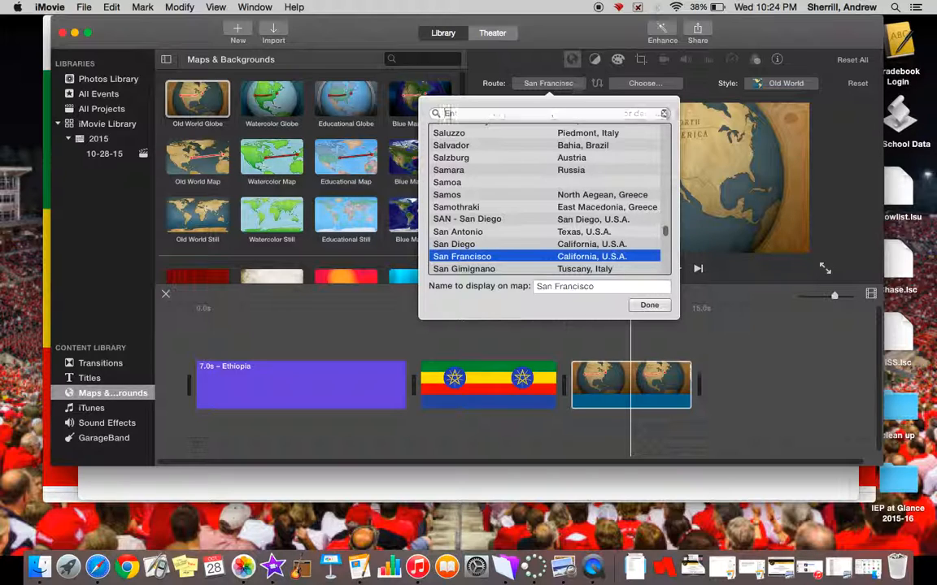
pyautogui.write('RLO')
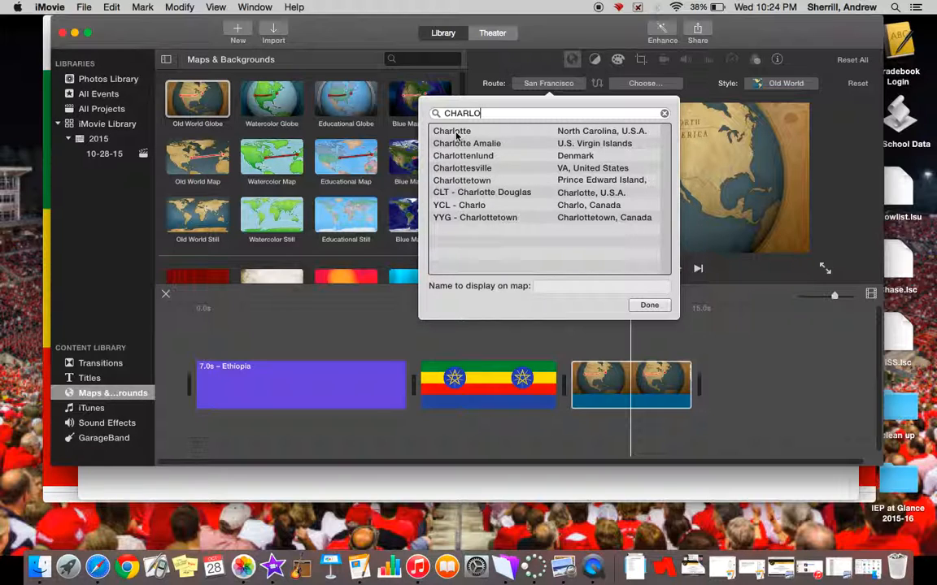
pyautogui.click(458, 136)
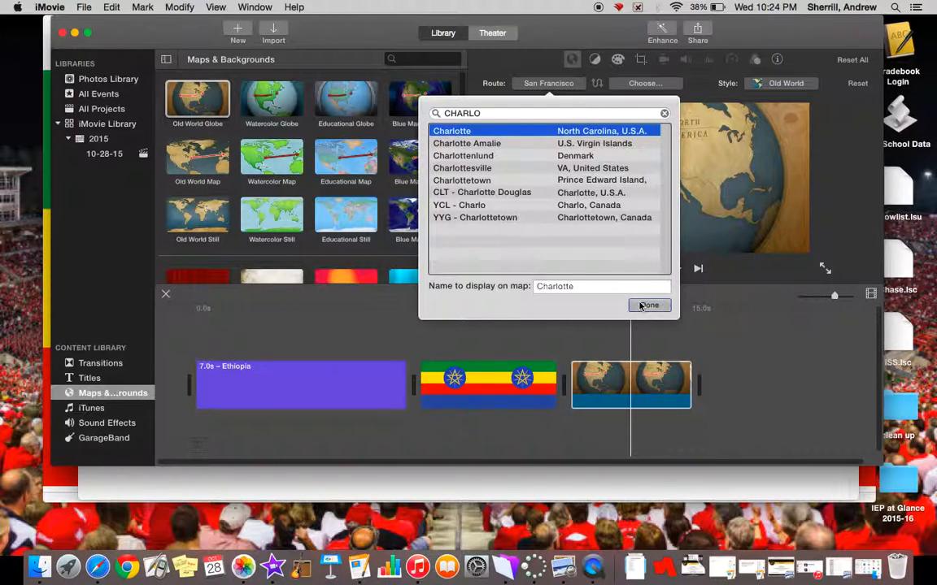
pyautogui.click(648, 305)
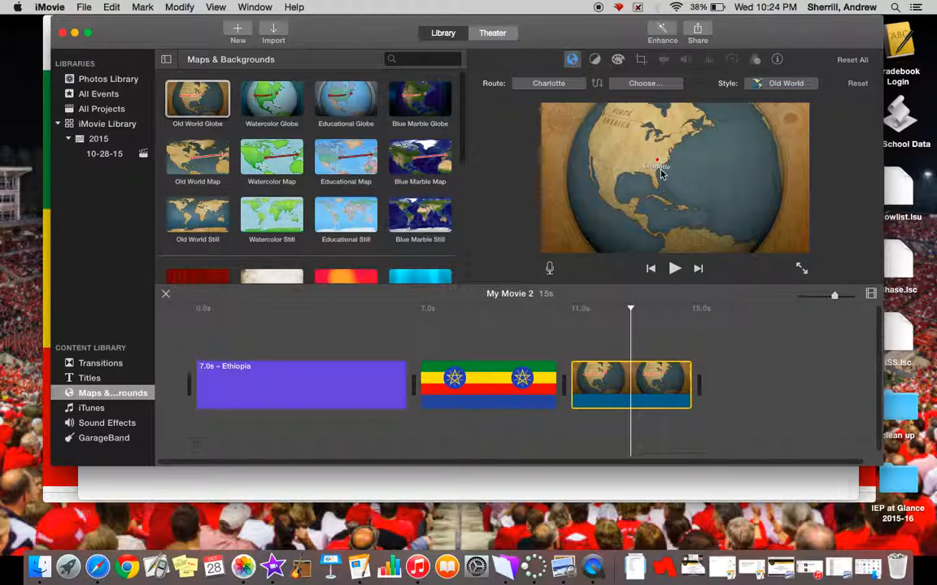
# - Set the globe map's end location to Ethiopia and play the map clip
pyautogui.click(642, 84)
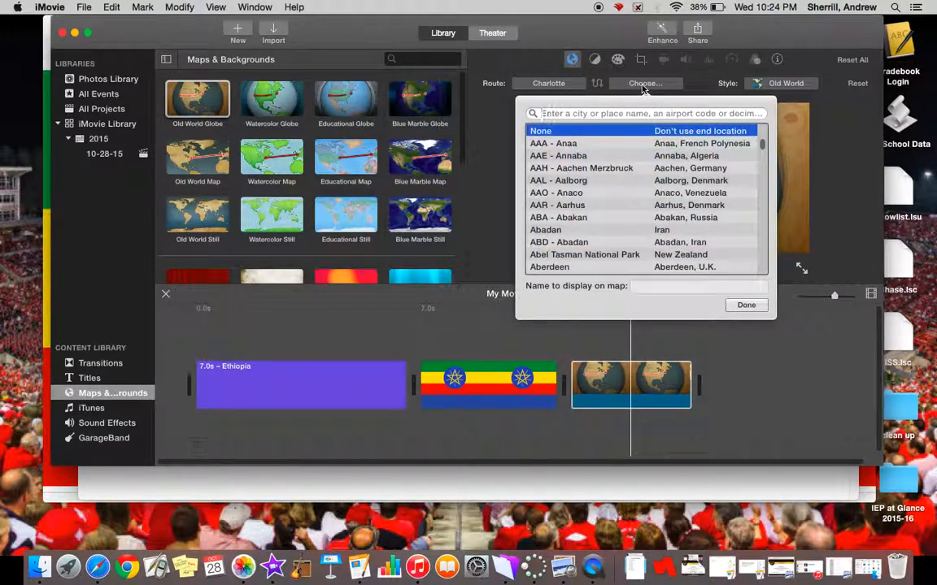
pyautogui.write('E')
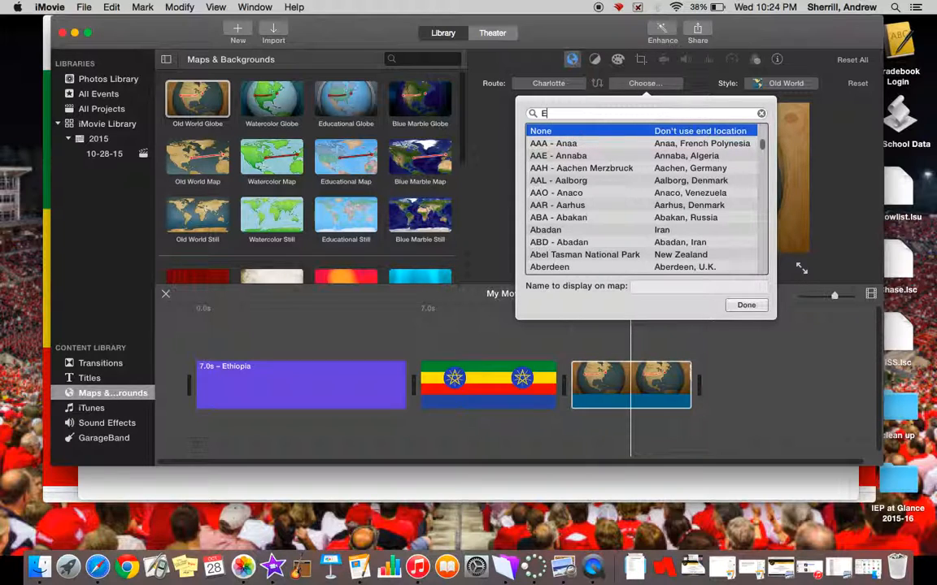
pyautogui.write('TH')
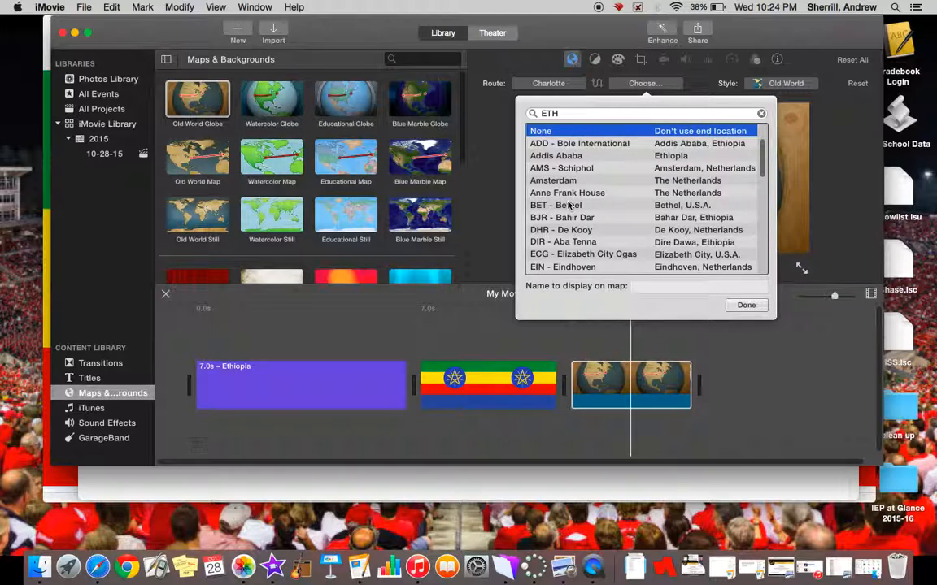
pyautogui.scroll(-3, 569, 205)
pyautogui.scroll(-2, 569, 205)
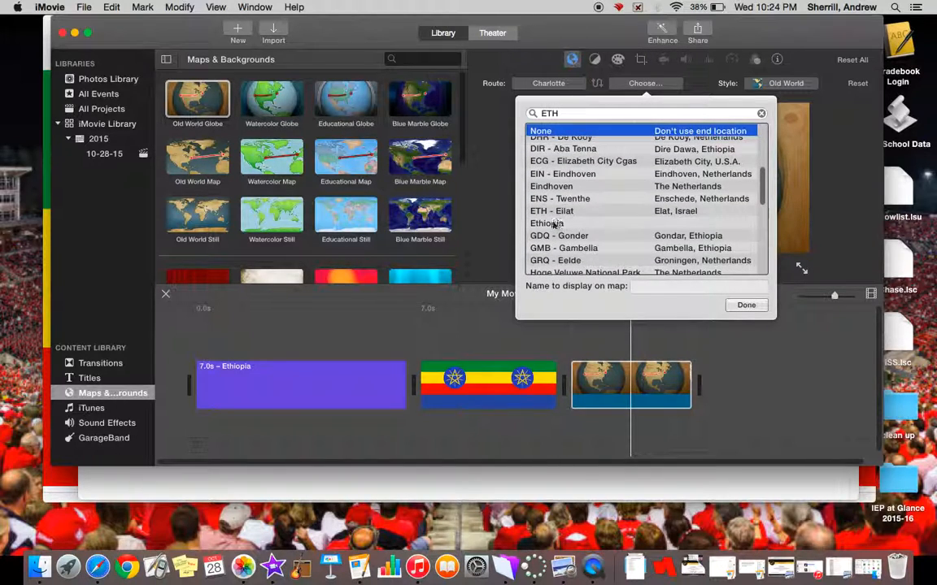
pyautogui.click(553, 224)
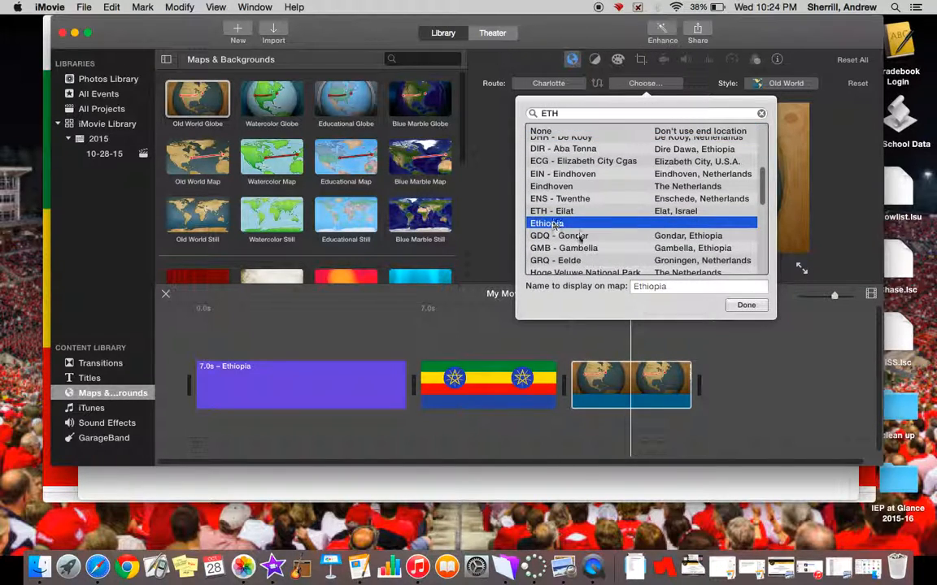
pyautogui.click(744, 306)
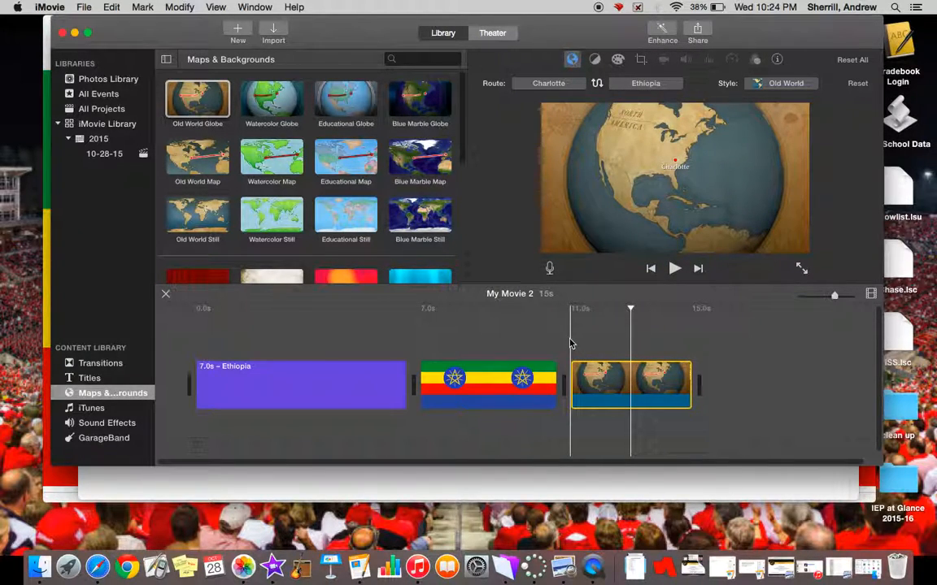
pyautogui.press('space')
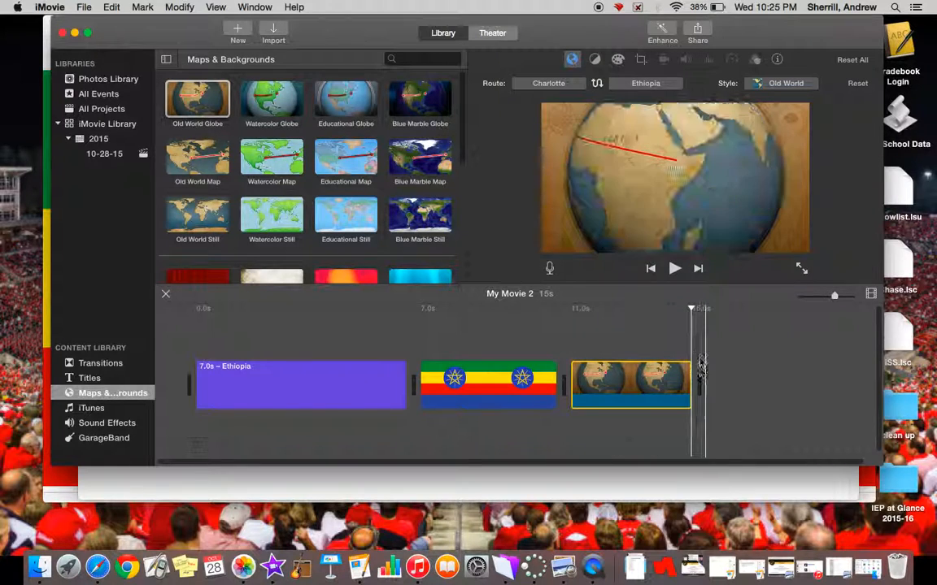
# - Lengthen the globe map clip to about 6 seconds and play it from its beginning
pyautogui.moveTo(689, 380); pyautogui.dragTo(752, 388)
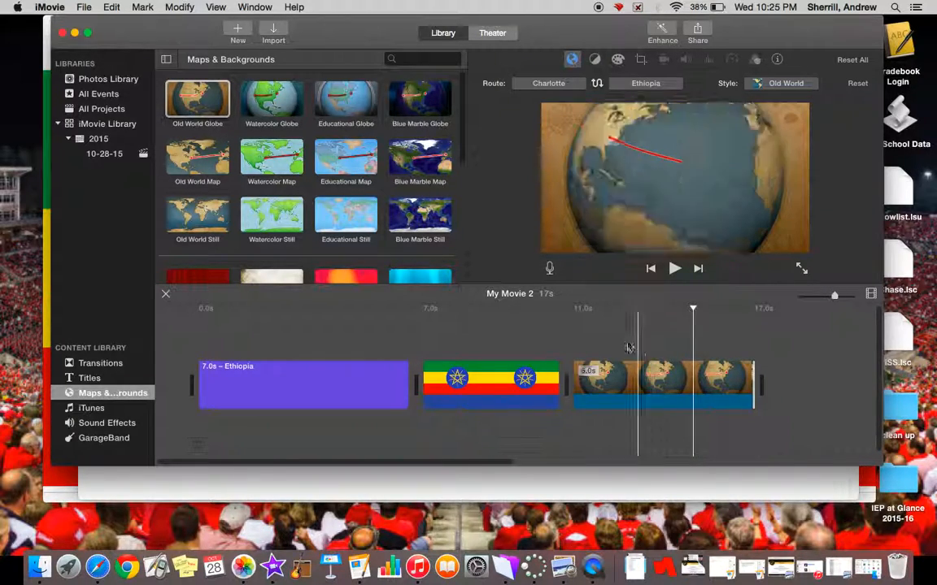
pyautogui.click(577, 340)
pyautogui.click(574, 340)
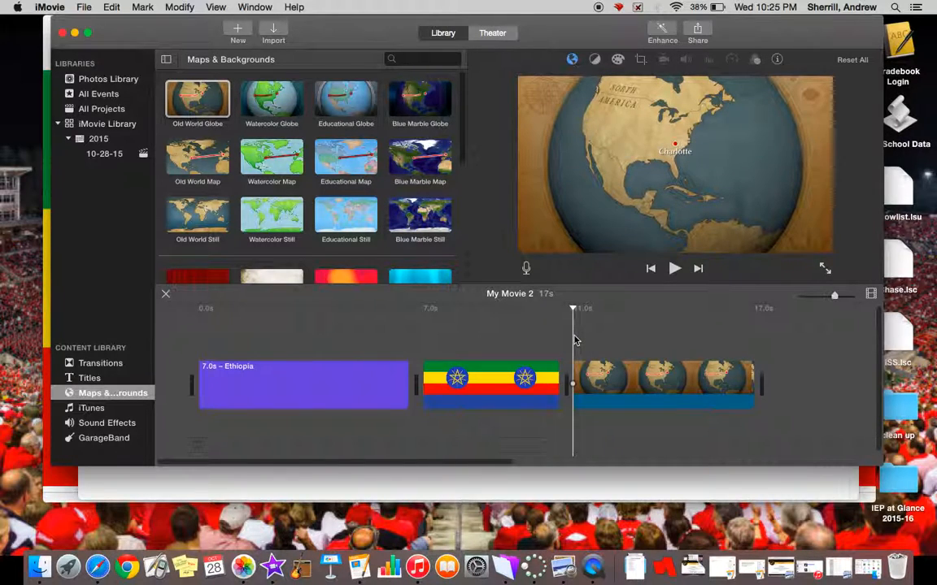
pyautogui.press('space')
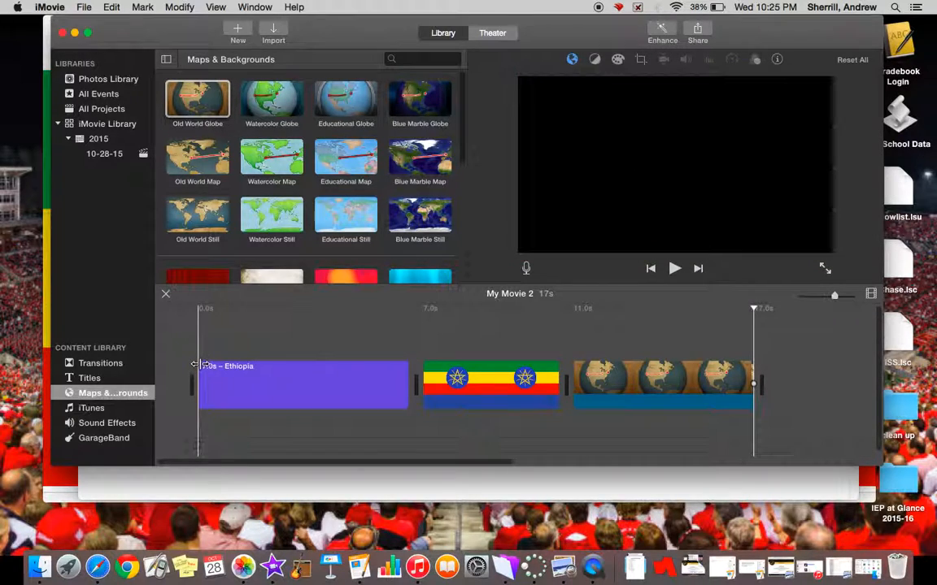
# - Add the iTunes song "The a Team" beneath the movie from its start, and delete it from the timeline
pyautogui.click(98, 413)
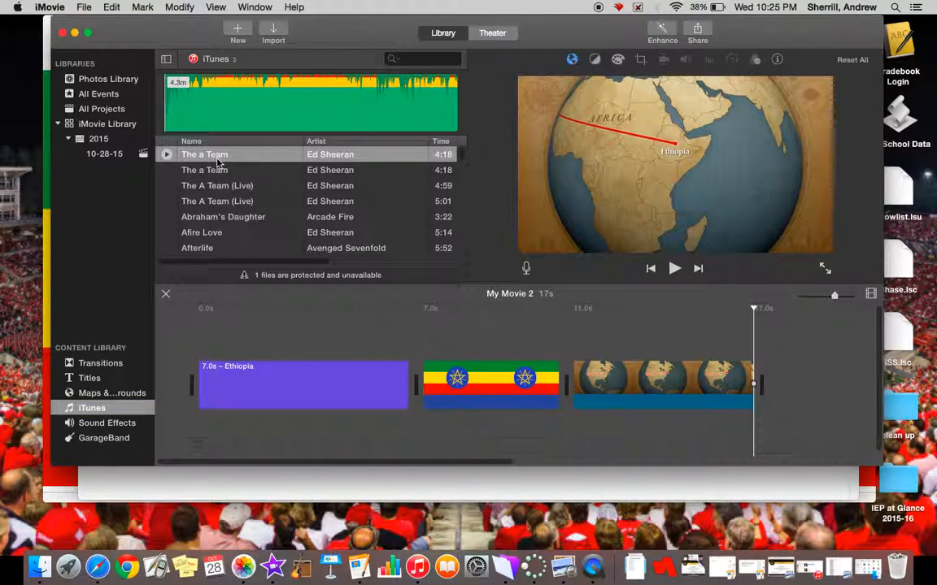
pyautogui.click(406, 58)
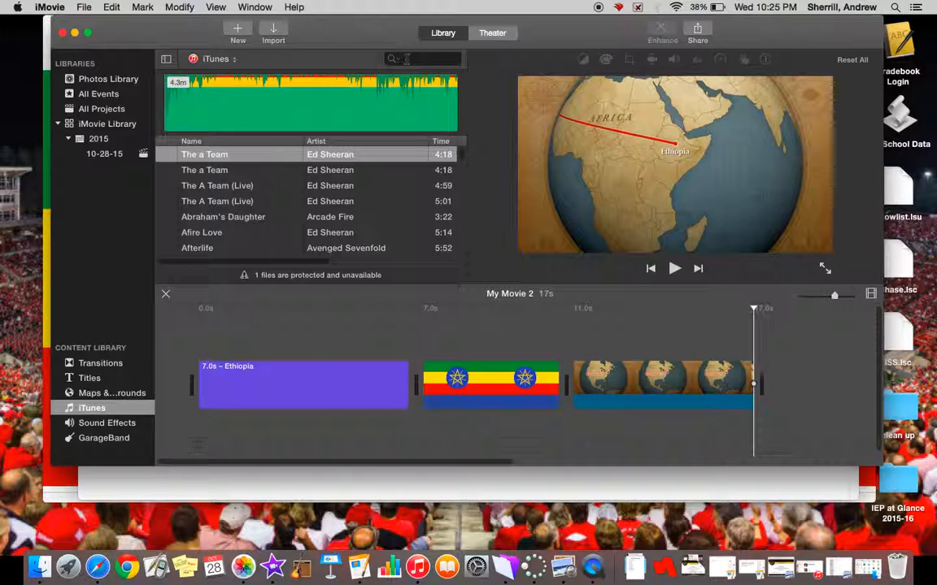
pyautogui.moveTo(187, 154); pyautogui.dragTo(204, 415)
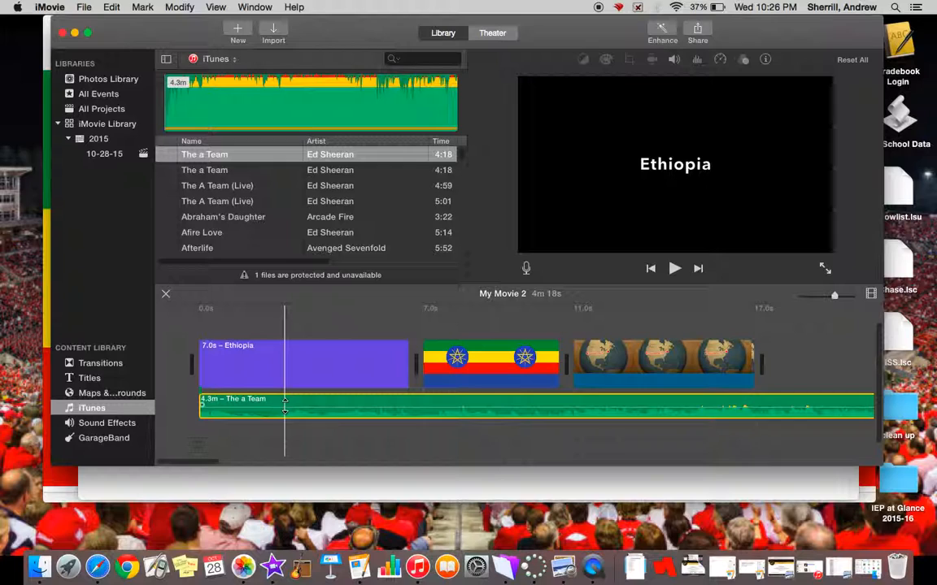
pyautogui.press('Delete')
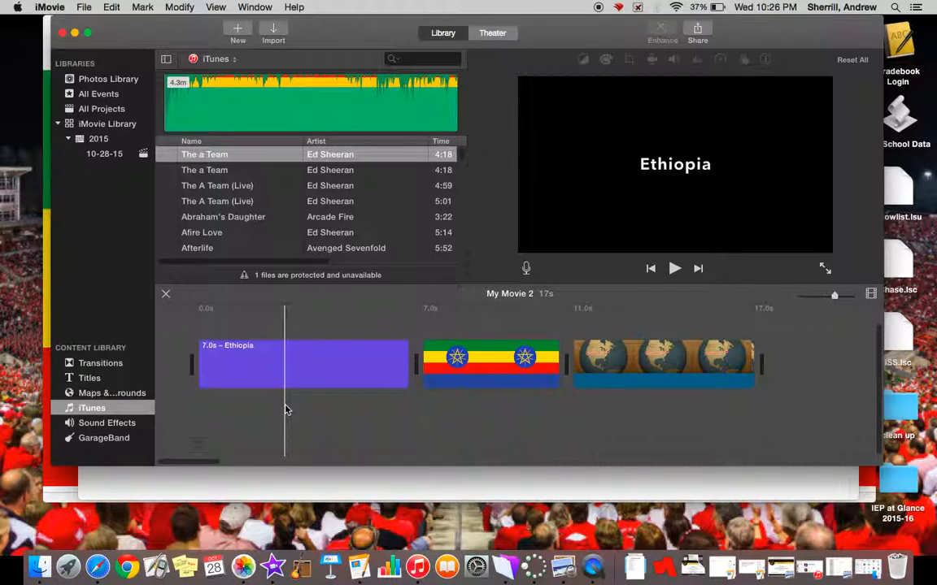
# - Add the jingle "Piano Ballad" from the sound effects beneath the movie from its start, and play the opening
pyautogui.click(129, 423)
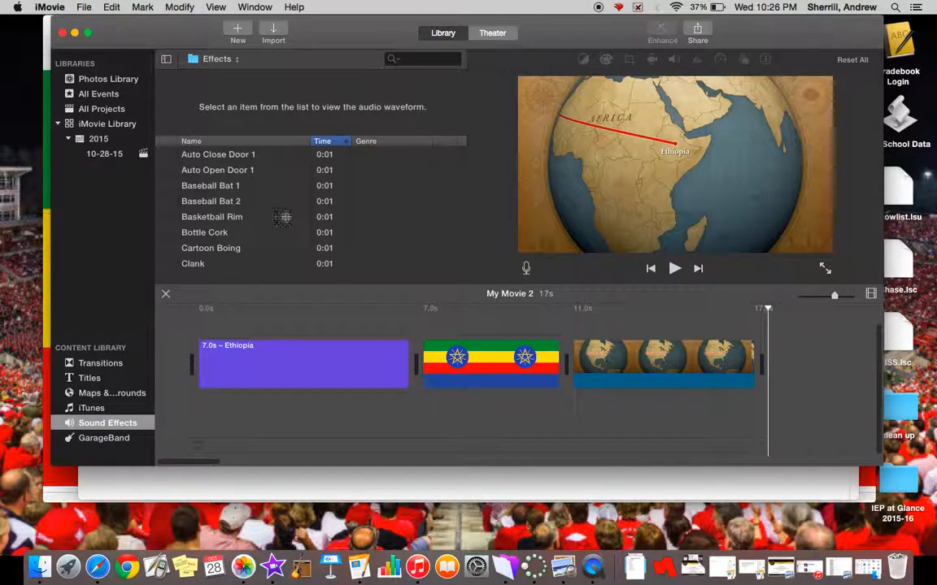
pyautogui.scroll(15, 287, 220)
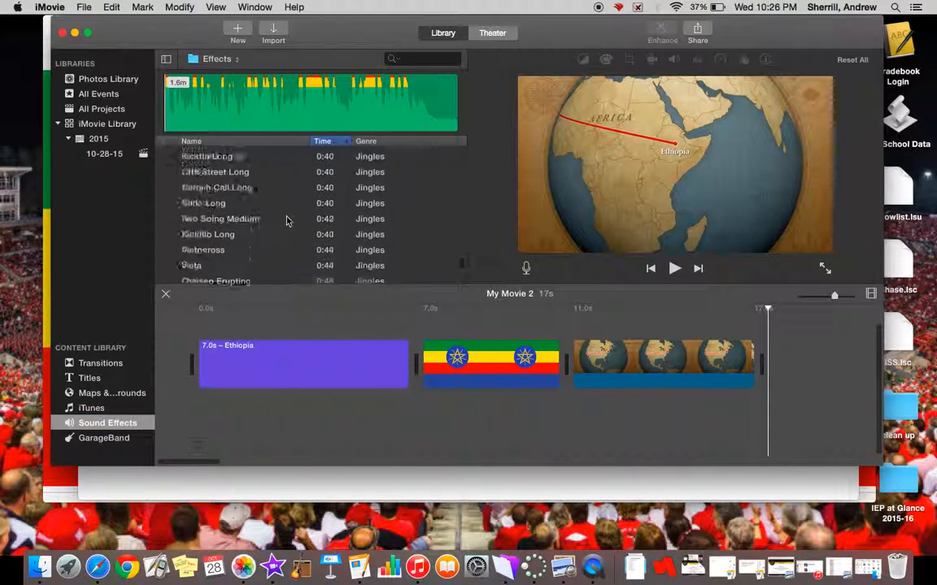
pyautogui.scroll(15, 286, 220)
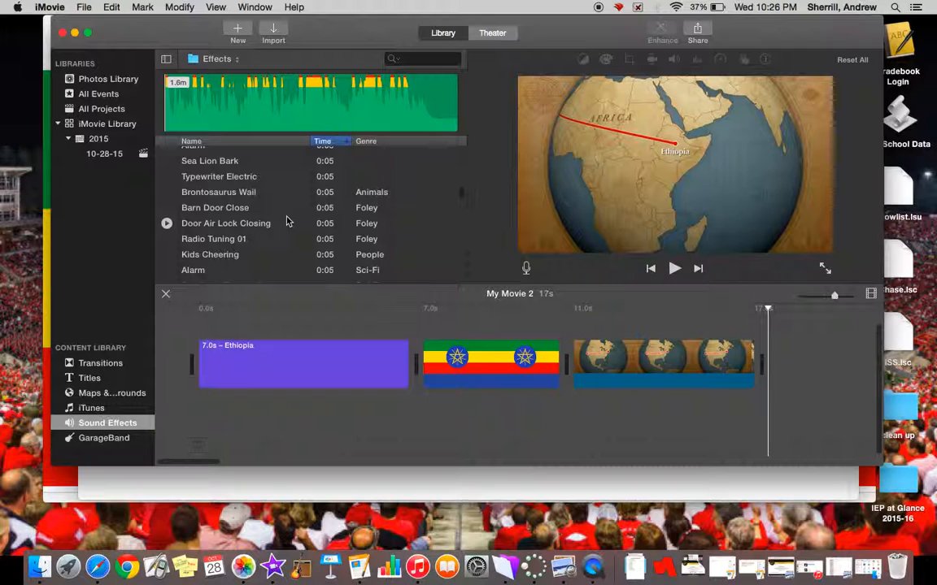
pyautogui.click(334, 142)
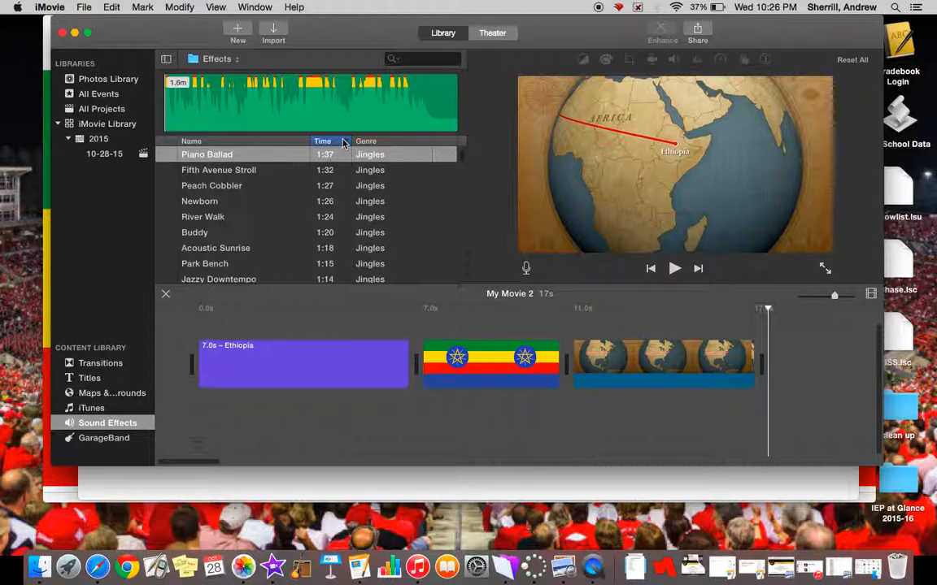
pyautogui.scroll(3, 282, 199)
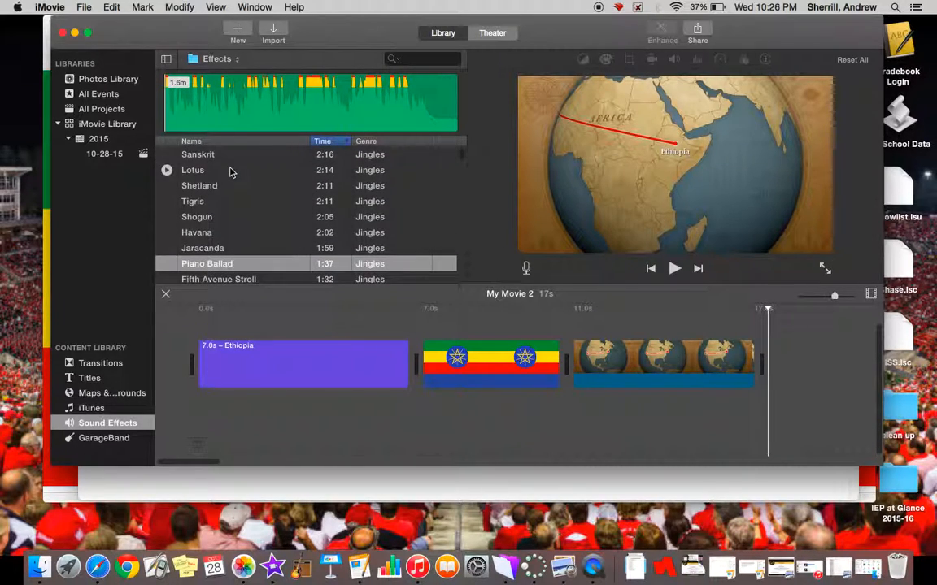
pyautogui.scroll(-3, 231, 173)
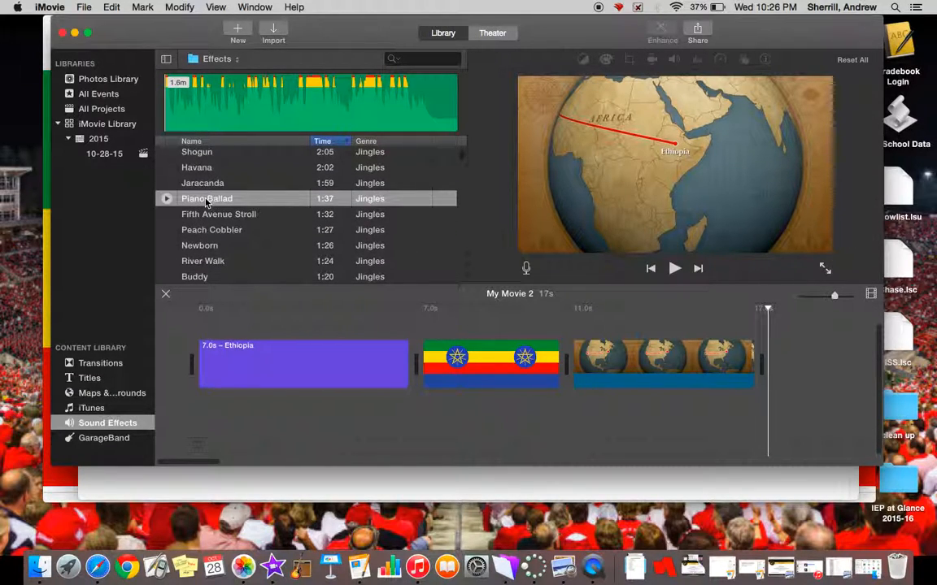
pyautogui.moveTo(201, 202); pyautogui.dragTo(204, 422)
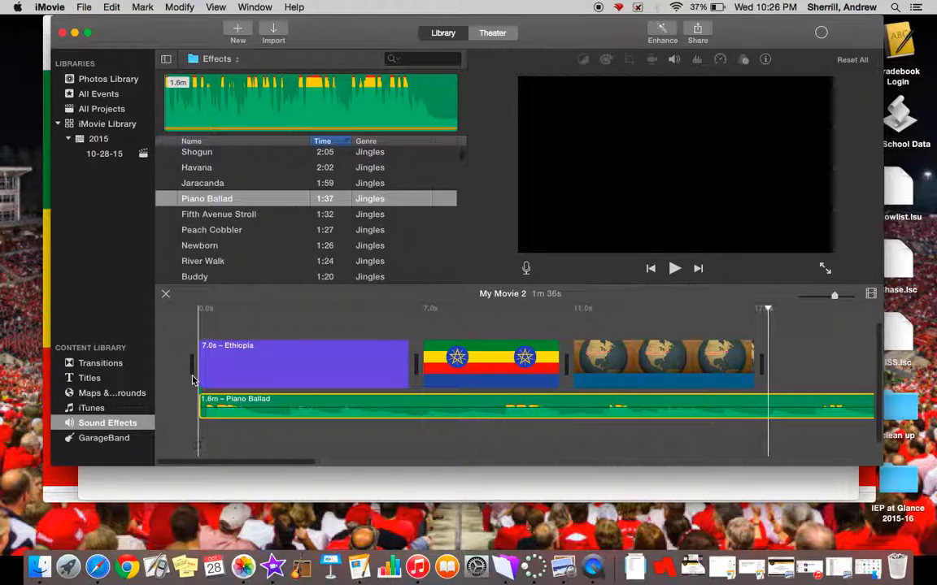
pyautogui.press('space')
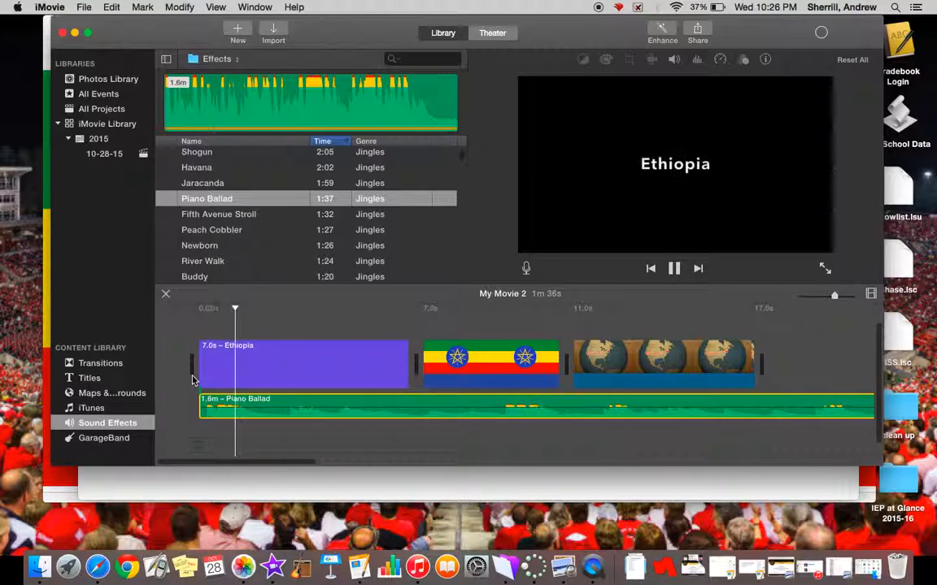
pyautogui.press('space')
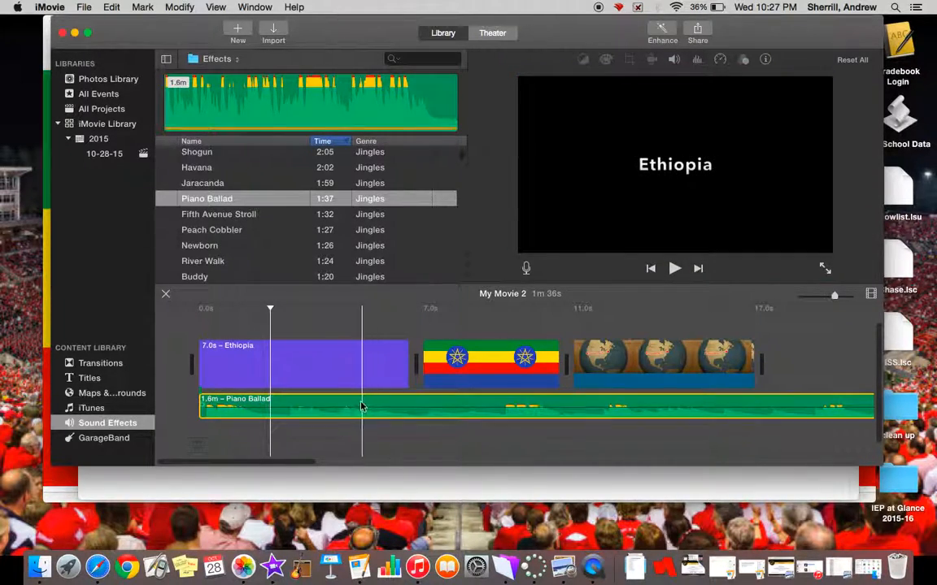
# - Enlarge the timeline clips and apply a fade-in to the start of the Piano Ballad audio
pyautogui.press('super+plus')
pyautogui.press('super+plus')
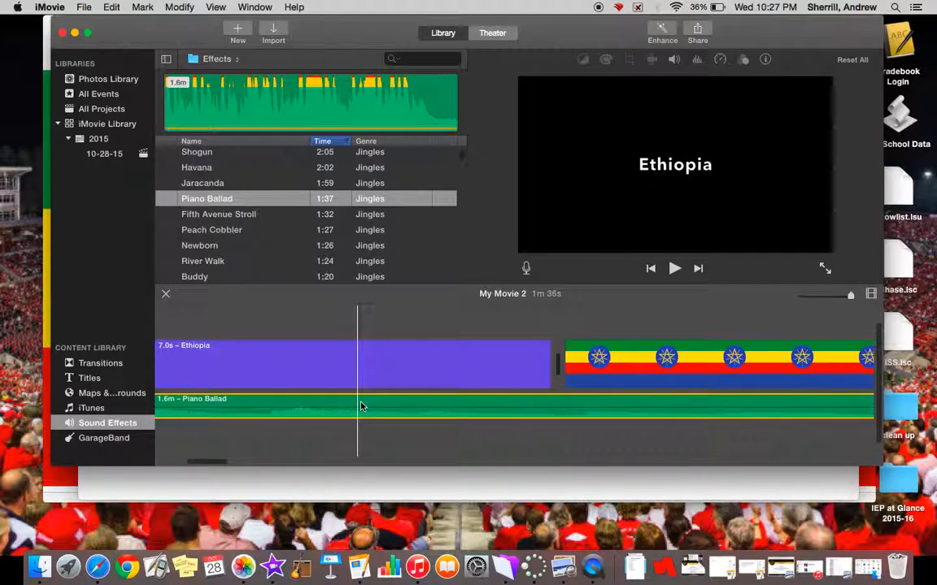
pyautogui.click(871, 294)
pyautogui.moveTo(782, 233); pyautogui.dragTo(817, 234)
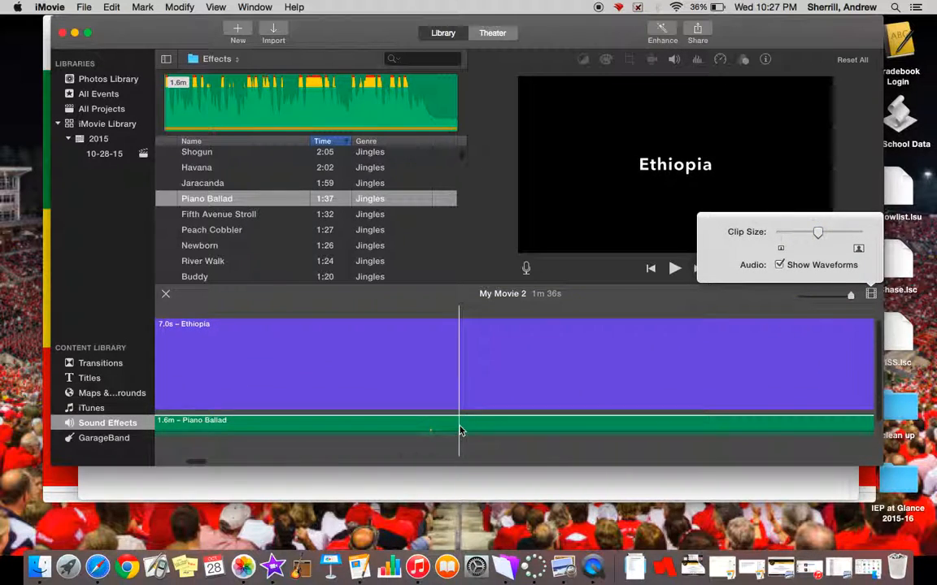
pyautogui.scroll(-3, 460, 430)
pyautogui.hscroll(-8, 205, 423)
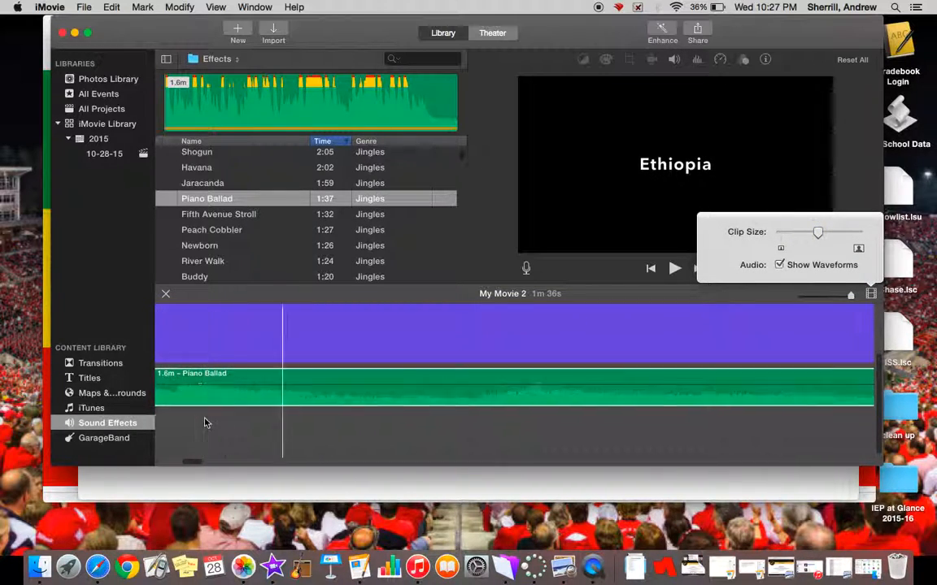
pyautogui.hscroll(-5, 205, 422)
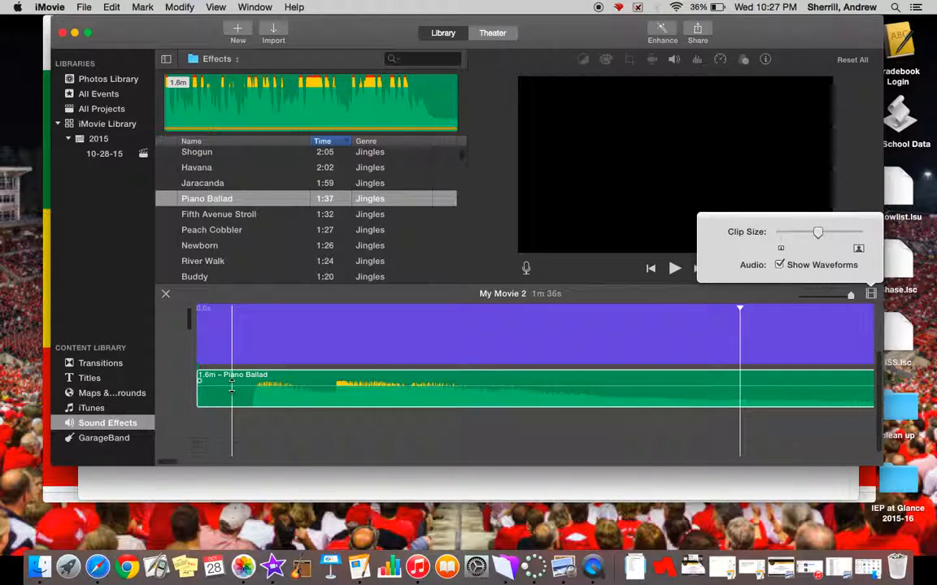
pyautogui.click(264, 388)
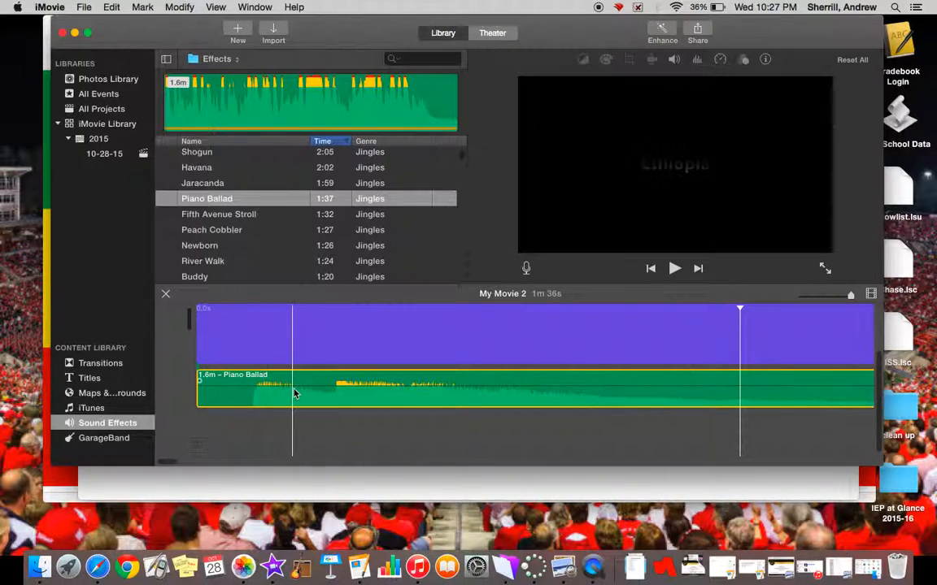
pyautogui.moveTo(294, 384)
pyautogui.mouseDown()
pyautogui.moveTo(294, 370)
pyautogui.moveTo(287, 389)
pyautogui.mouseUp()
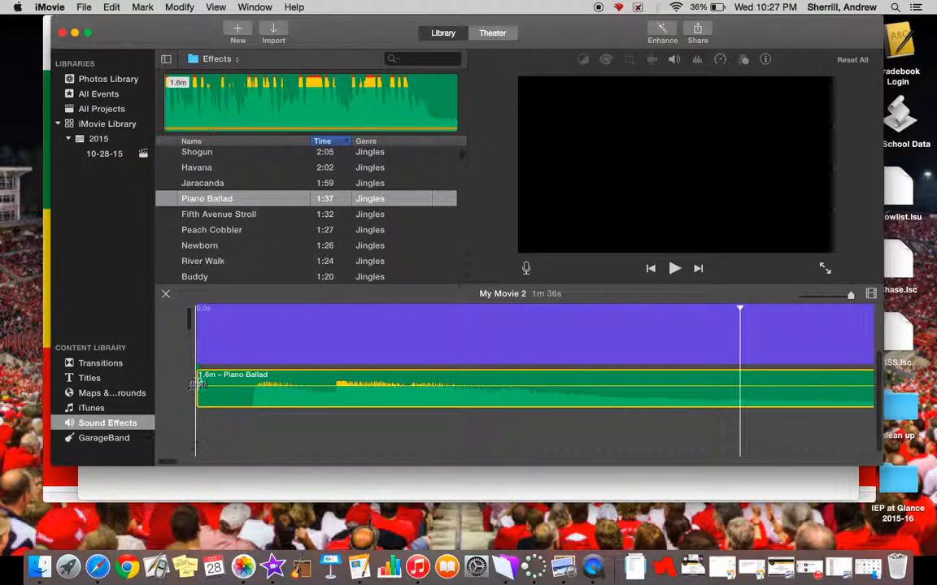
pyautogui.moveTo(199, 381); pyautogui.dragTo(363, 382)
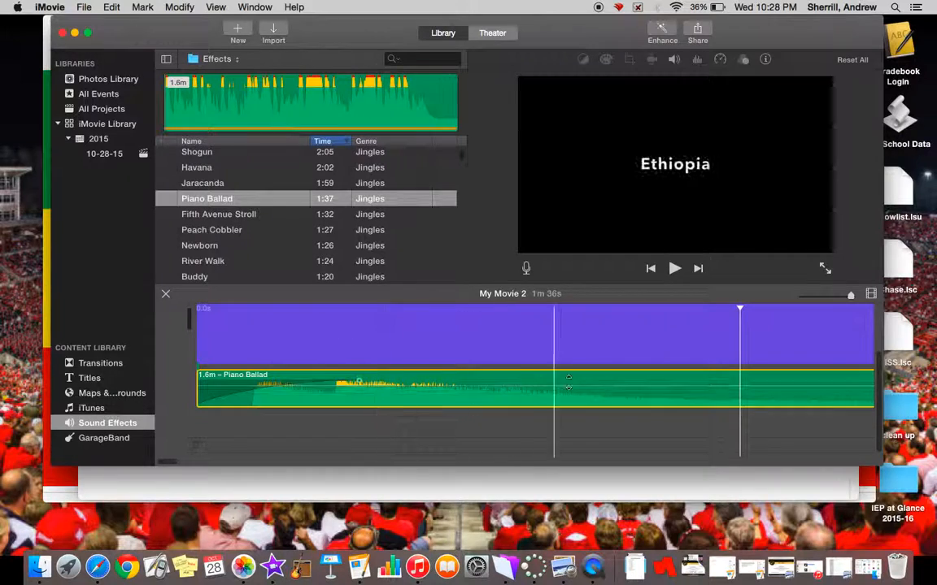
# - Split the Piano Ballad audio clip at the playhead, about 2.4 seconds into the movie
pyautogui.rightClick(665, 386)
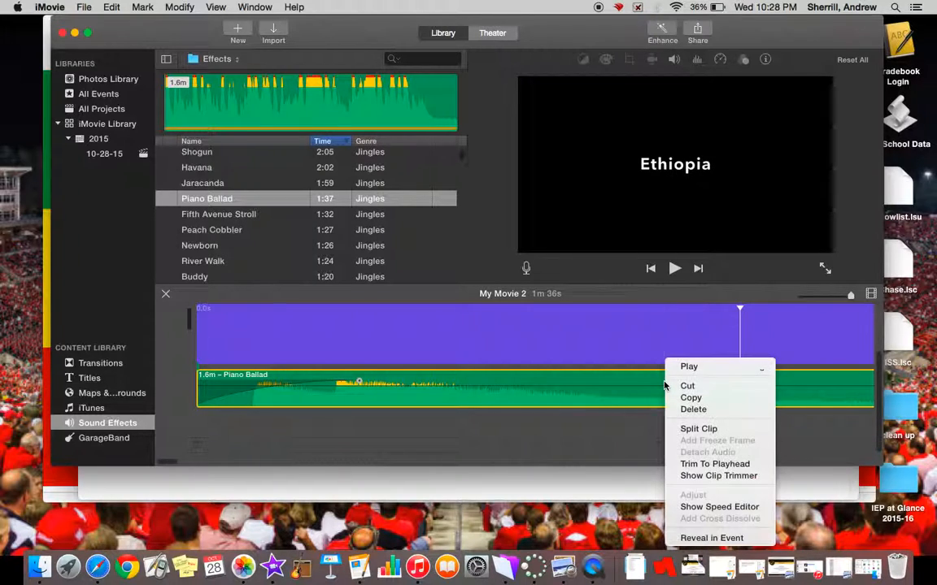
pyautogui.click(683, 429)
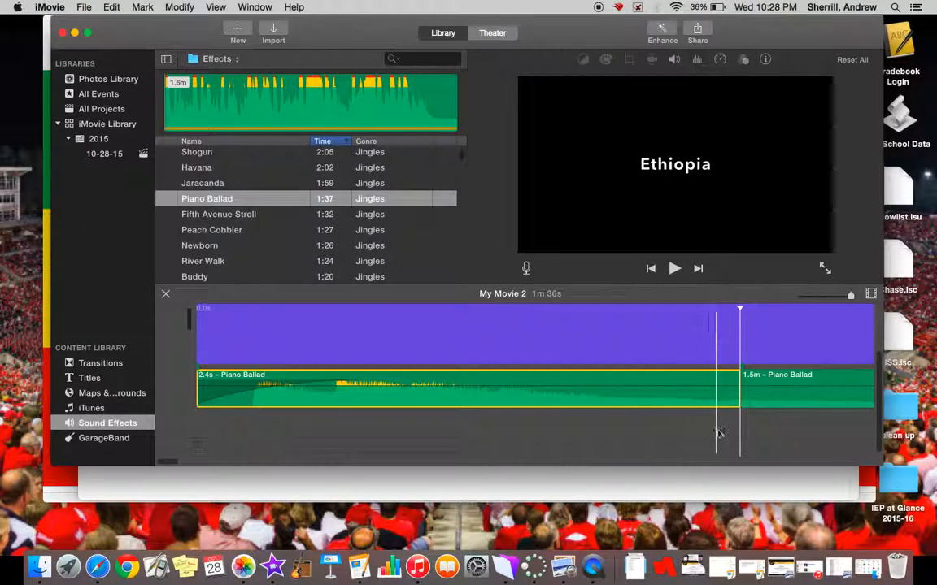
pyautogui.click(767, 435)
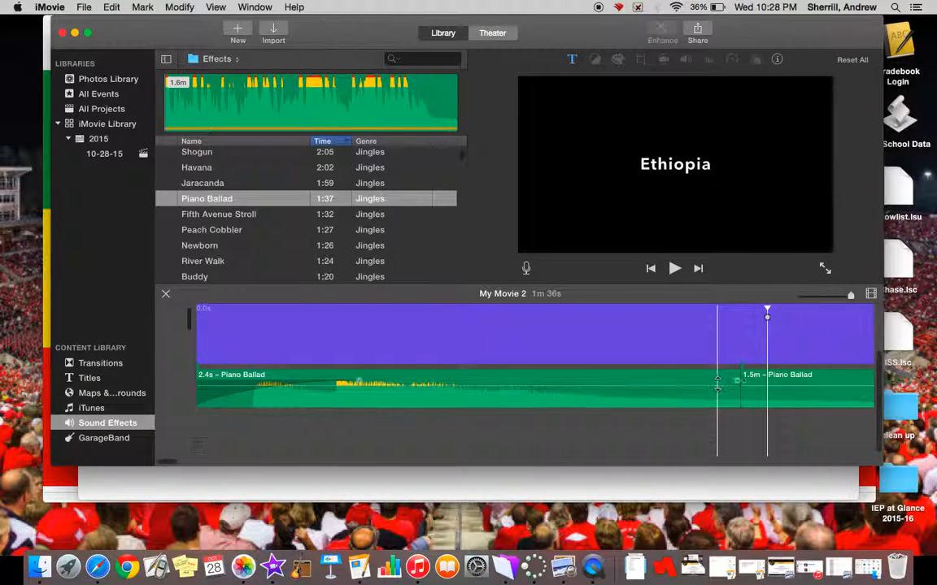
# - Fade out the end of the first Piano Ballad segment and lower the second segment's volume
pyautogui.moveTo(736, 381); pyautogui.dragTo(617, 398)
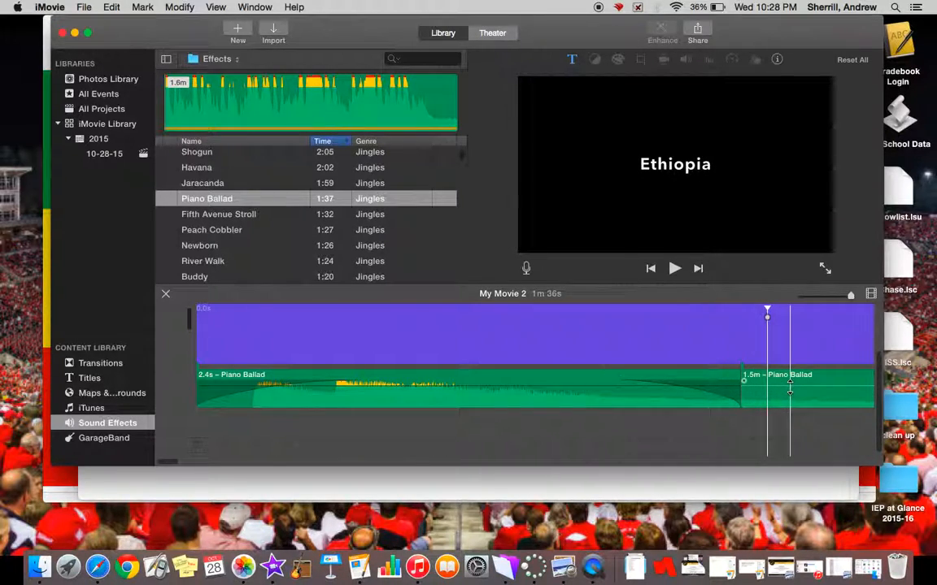
pyautogui.moveTo(789, 389); pyautogui.dragTo(789, 396)
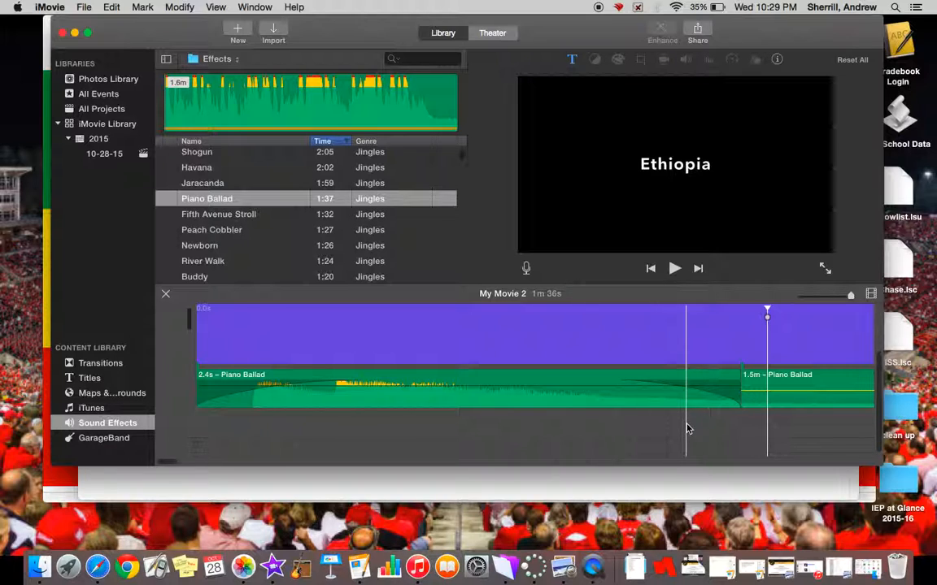
pyautogui.click(871, 294)
pyautogui.moveTo(817, 233); pyautogui.dragTo(780, 236)
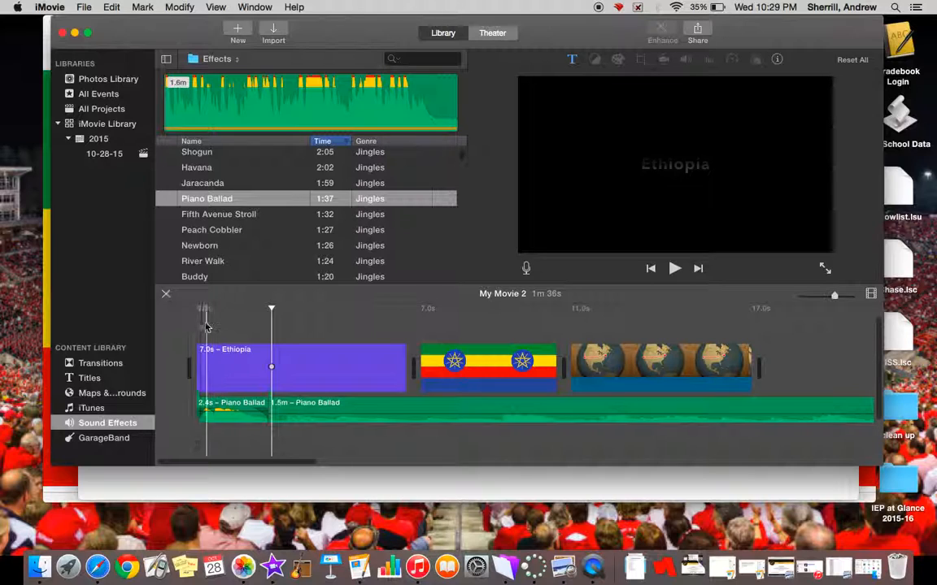
# - Record a voiceover of about 2.8 seconds from the very start of the movie
pyautogui.click(203, 328)
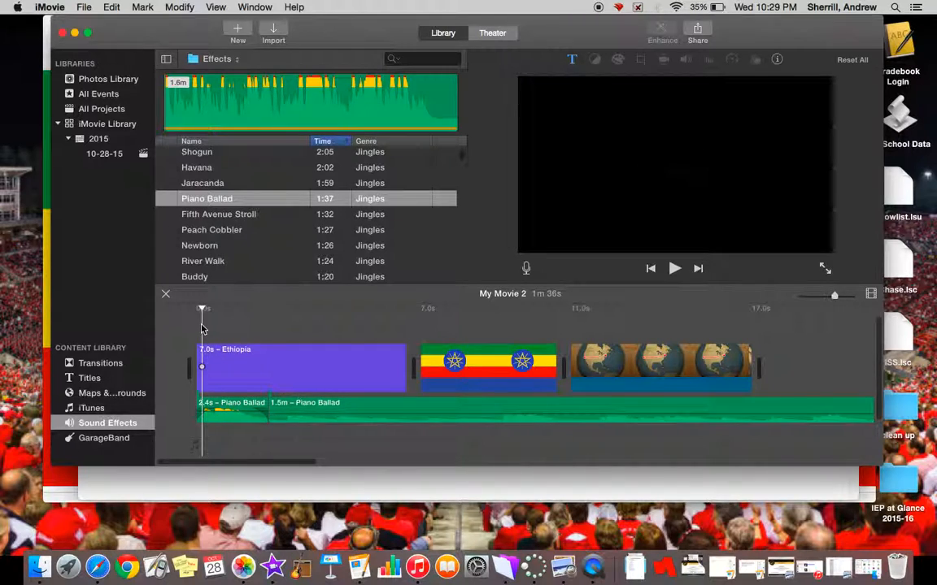
pyautogui.moveTo(202, 309); pyautogui.dragTo(174, 328)
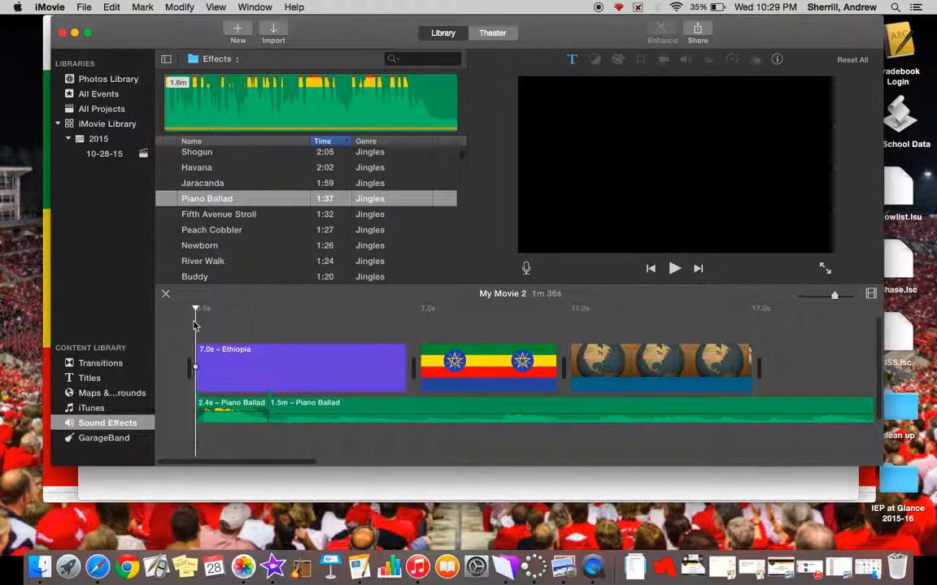
pyautogui.press('v')
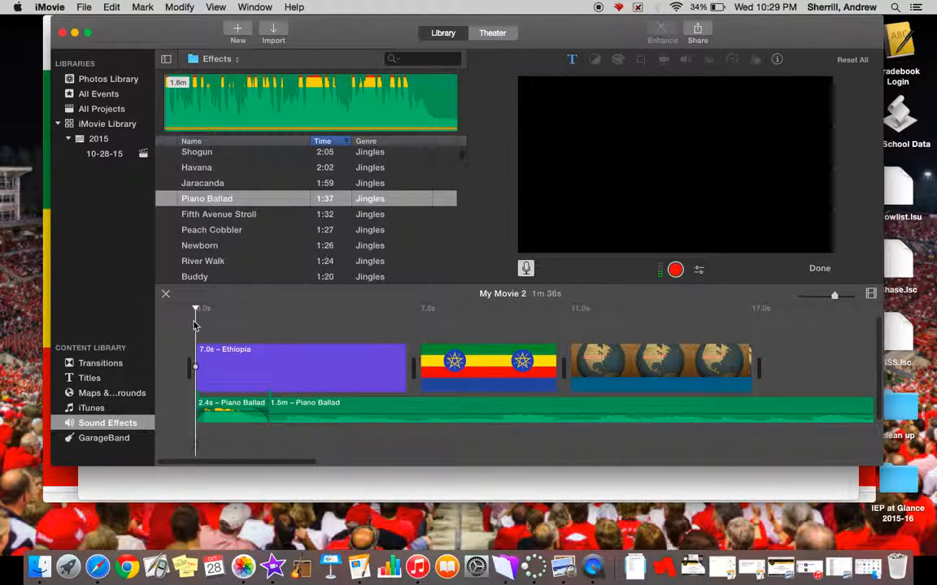
pyautogui.click(675, 272)
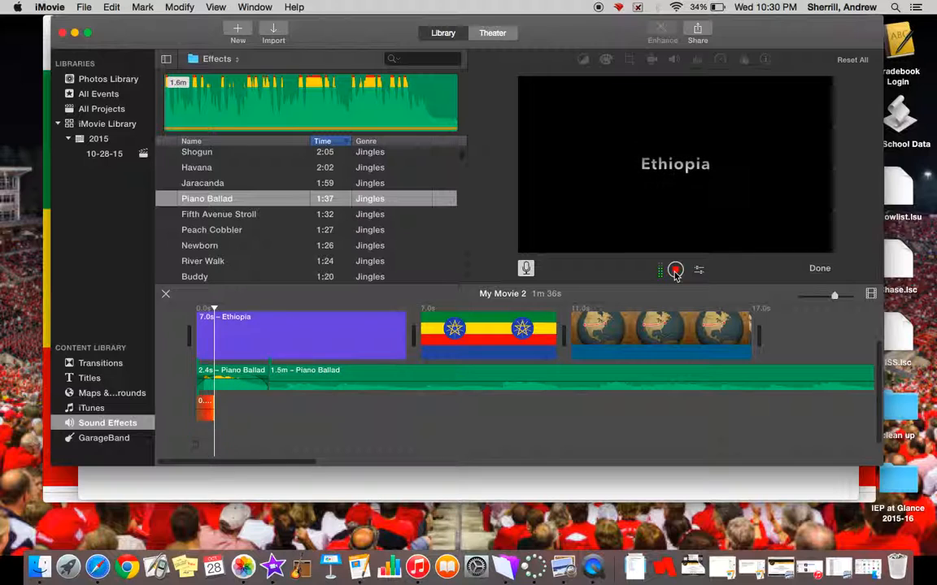
pyautogui.click(675, 271)
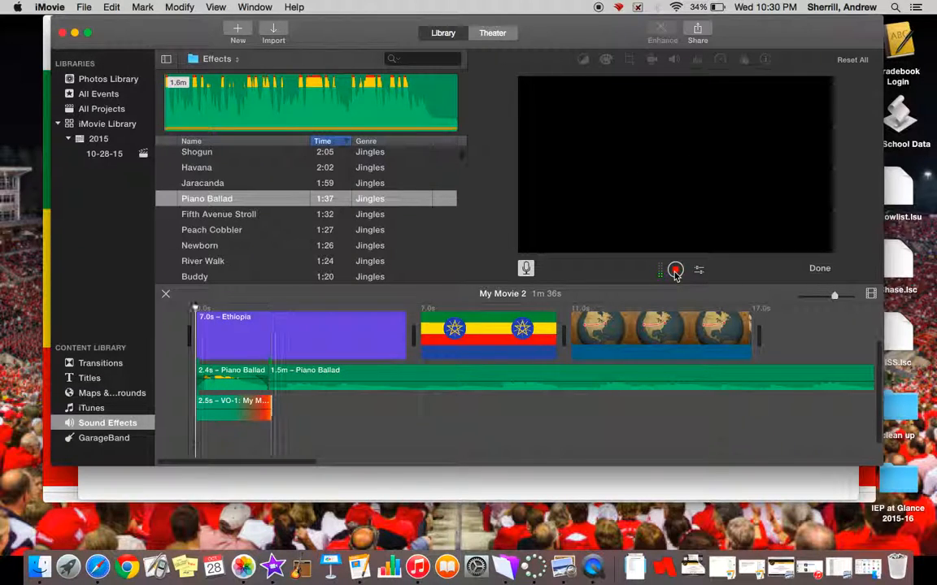
# - Adjust the recorded voiceover clip's volume, and delete the clip from the timeline
pyautogui.click(265, 407)
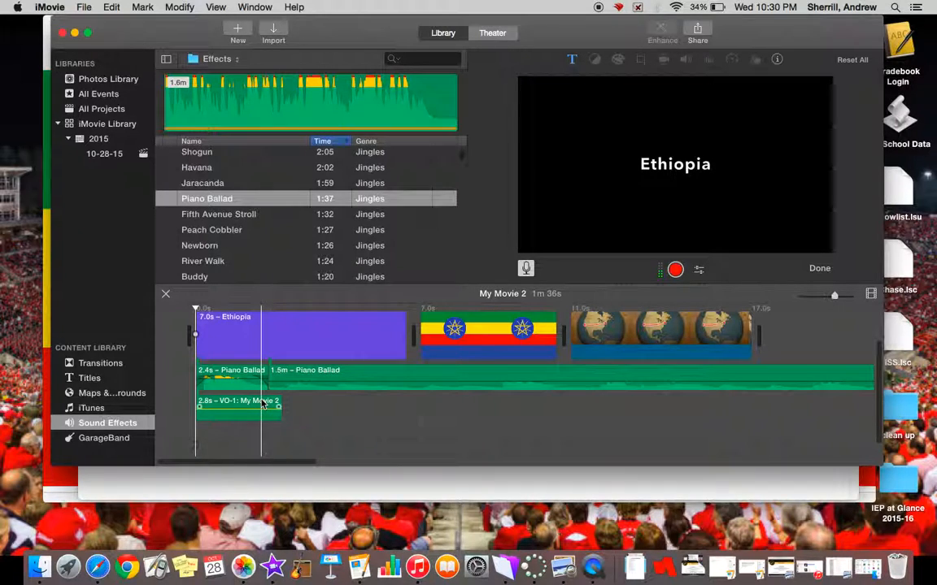
pyautogui.moveTo(280, 406); pyautogui.dragTo(279, 406)
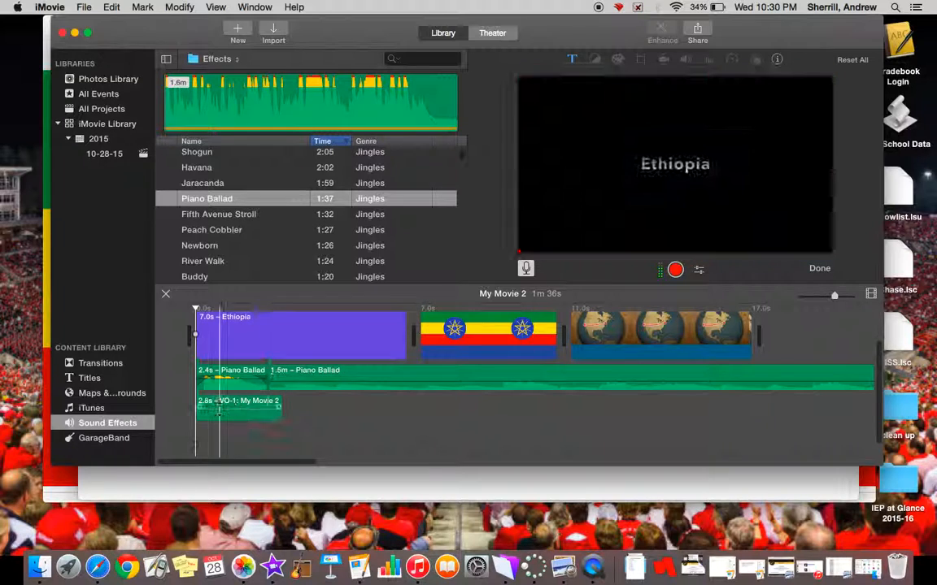
pyautogui.moveTo(218, 411); pyautogui.dragTo(213, 410)
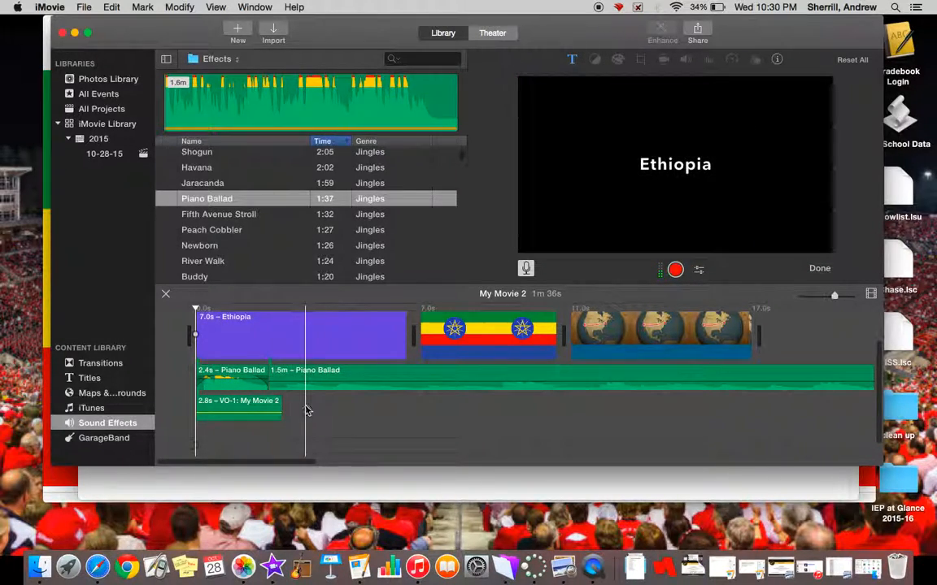
pyautogui.click(260, 407)
pyautogui.press('Delete')
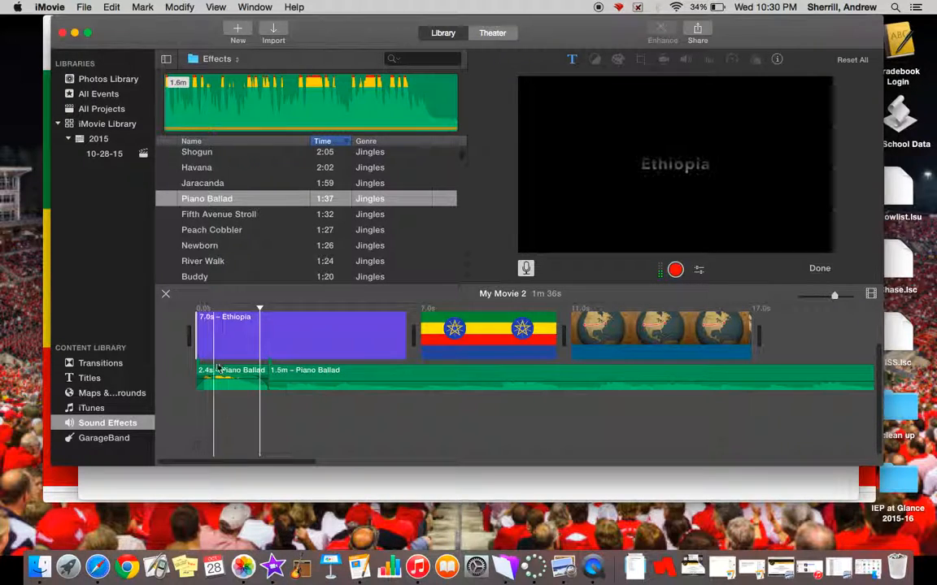
# - Lower the volume of both Piano Ballad segments and play the movie's opening
pyautogui.moveTo(219, 367); pyautogui.dragTo(218, 376)
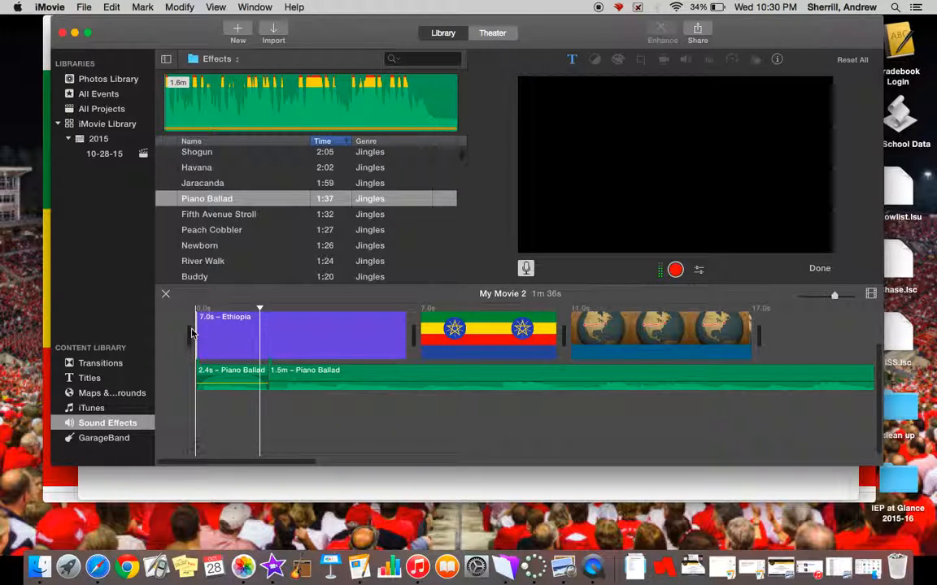
pyautogui.press('space')
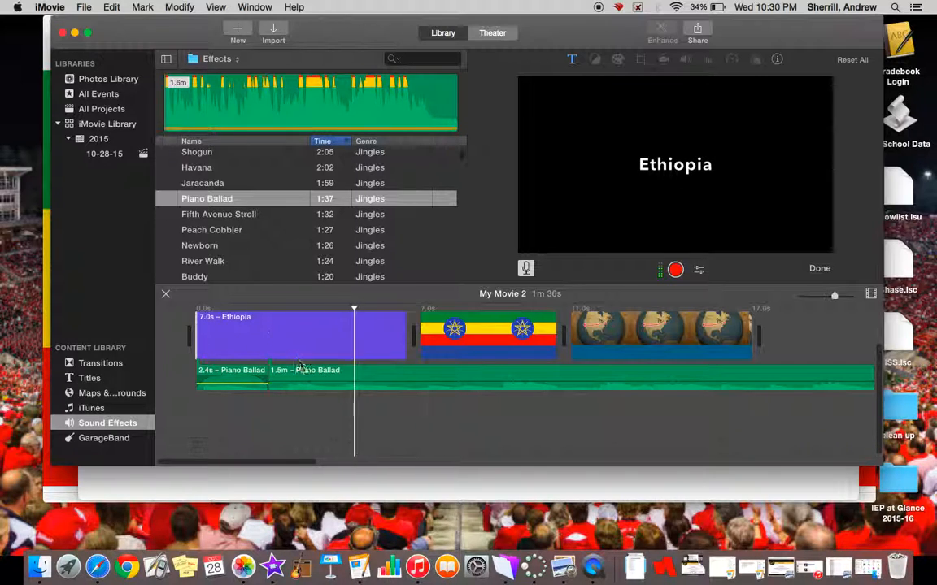
pyautogui.moveTo(303, 372); pyautogui.dragTo(303, 383)
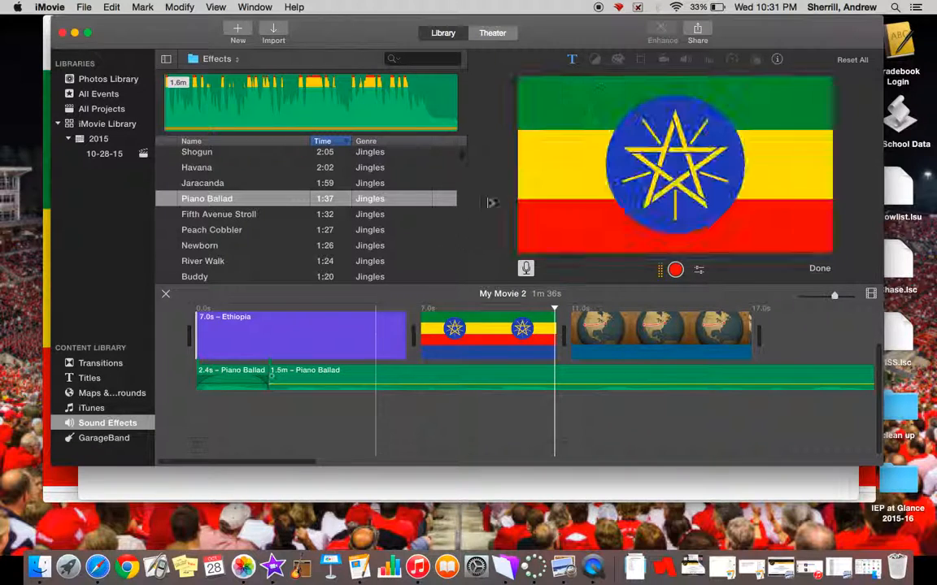
# - Share the movie to iTunes at size SD 480P (854 x 480), keeping it added to Theater
pyautogui.click(696, 31)
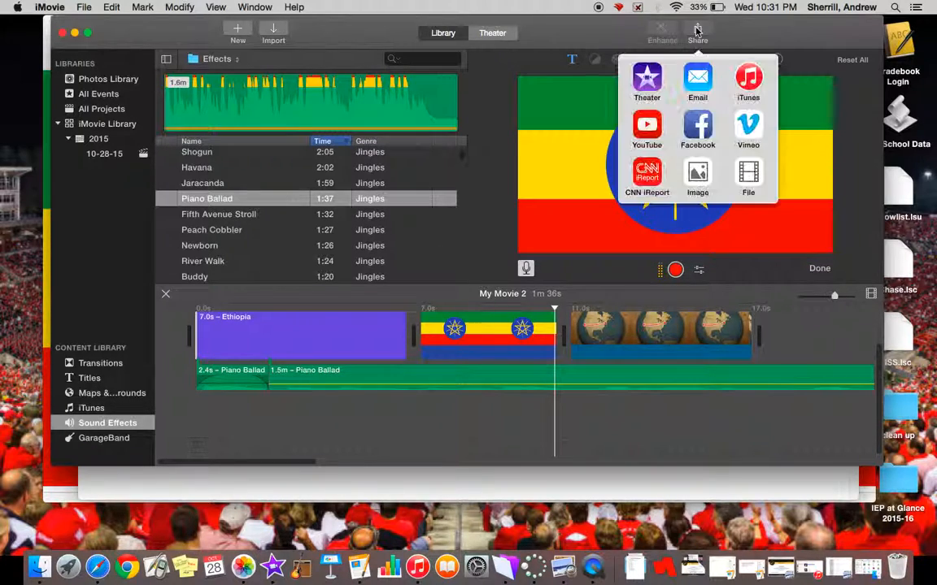
pyautogui.click(749, 78)
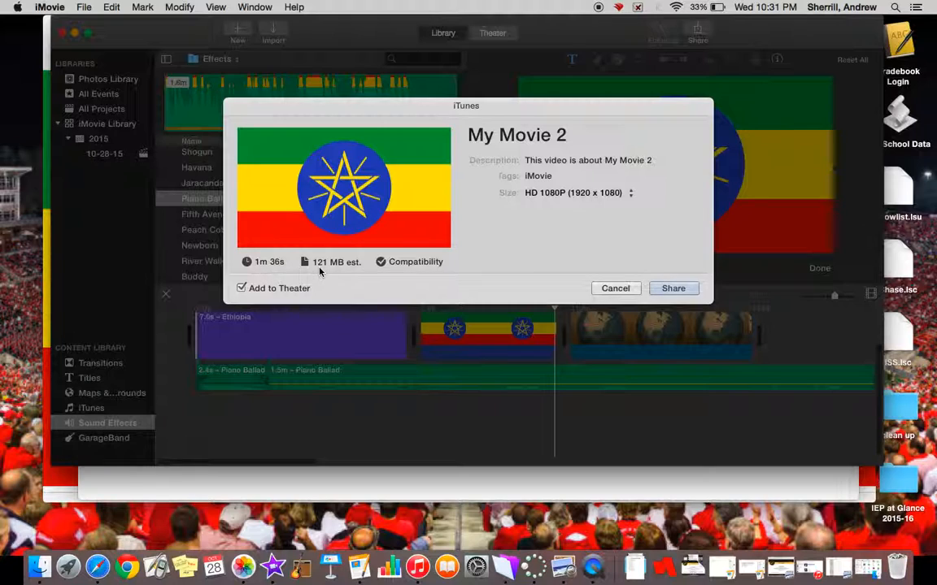
pyautogui.click(581, 199)
pyautogui.click(573, 163)
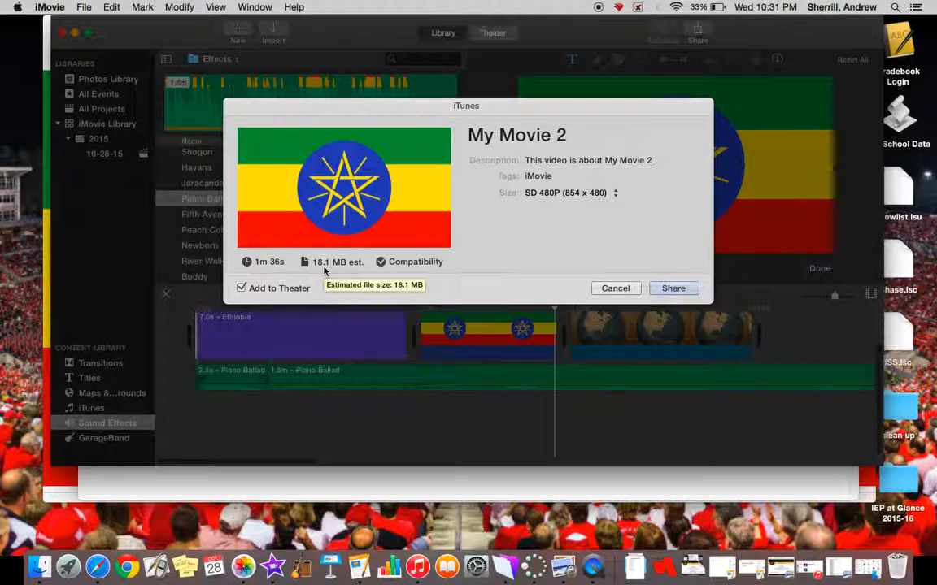
pyautogui.click(674, 289)
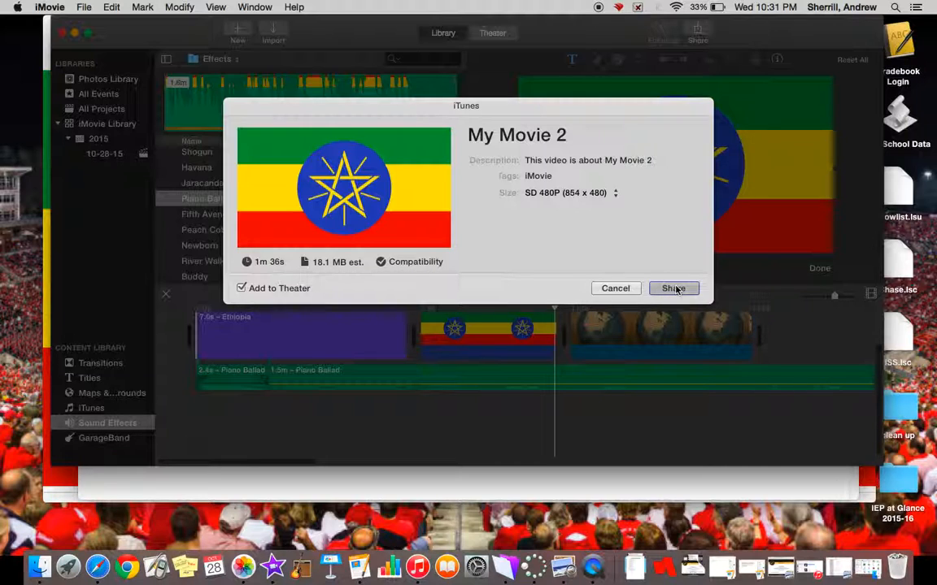